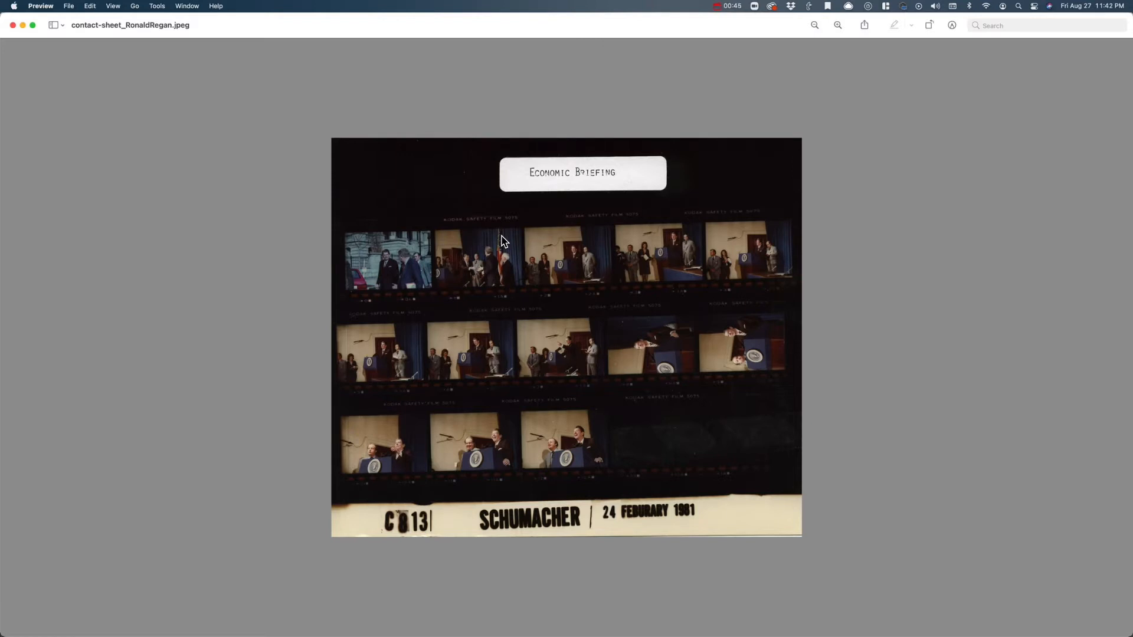
# - Switch to Illustrator and view the entire grid of cropped letter photos in example.ai
pyautogui.hotkey('ctrl', 'Up')
pyautogui.click(578, 207)
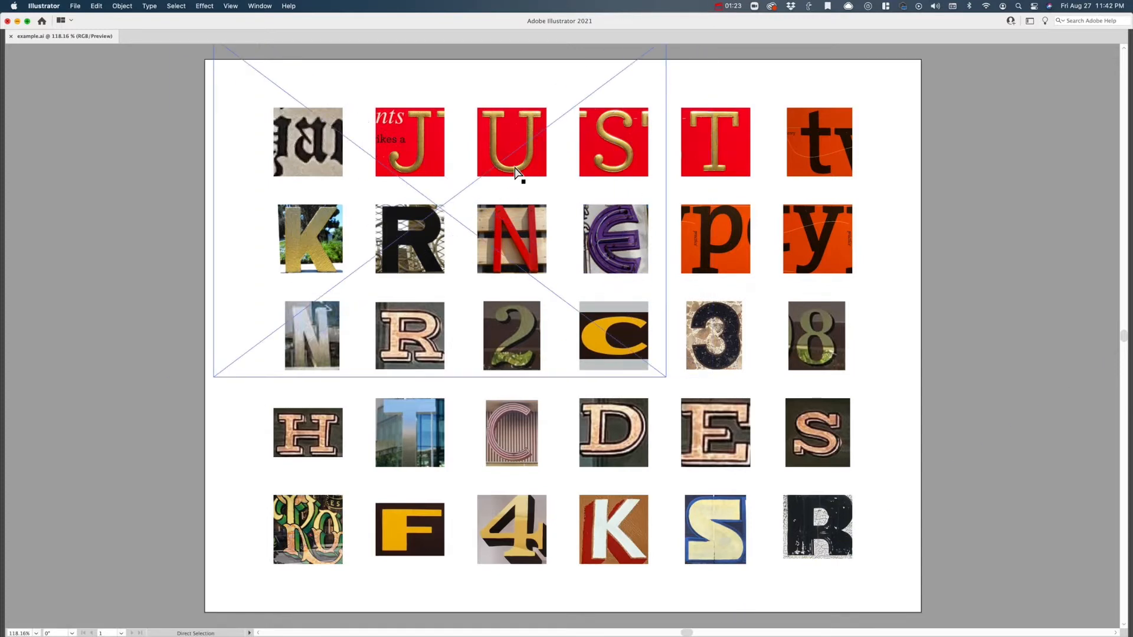
pyautogui.scroll(-2, 515, 171)
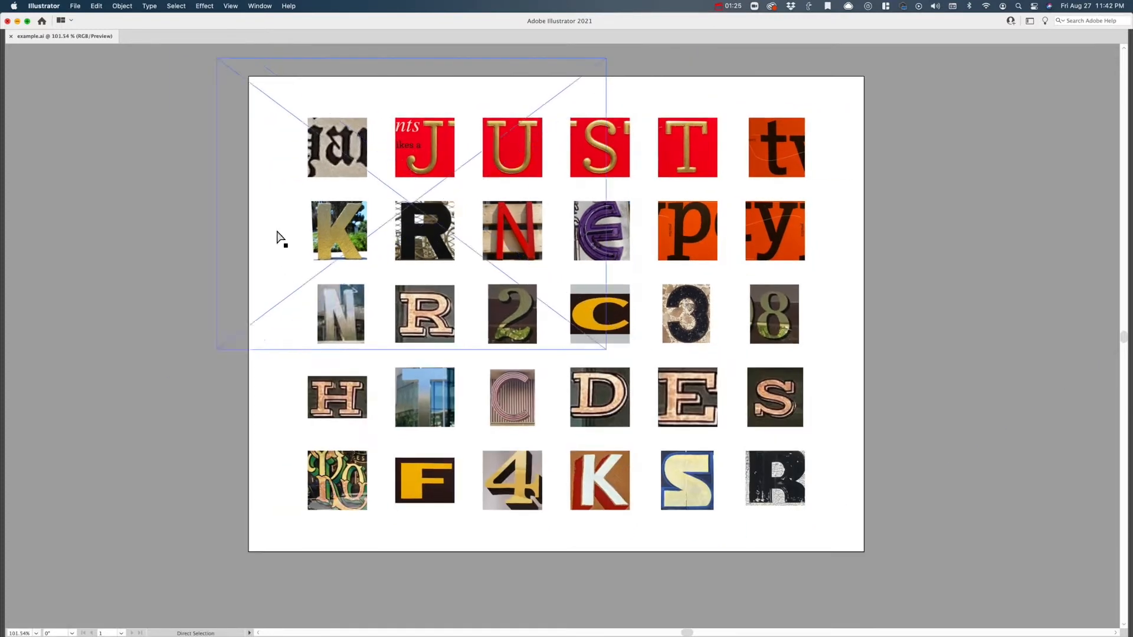
pyautogui.moveTo(251, 633)
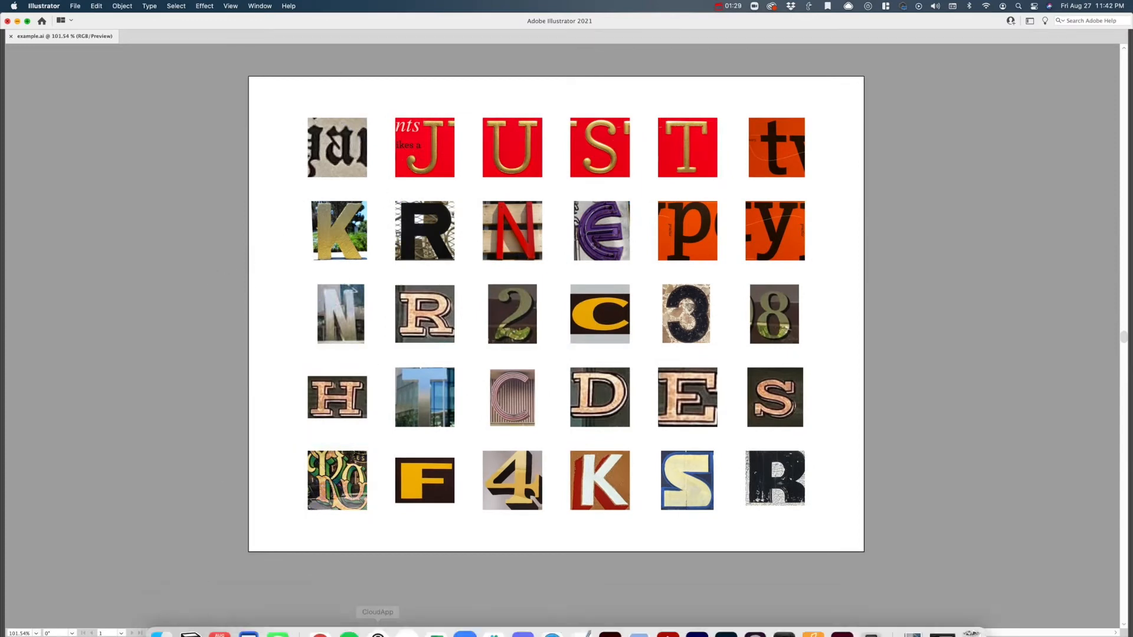
# - Switch to Preview and look through the source photos of signs and individual letters used in the grid
pyautogui.hotkey('ctrl', 'Up')
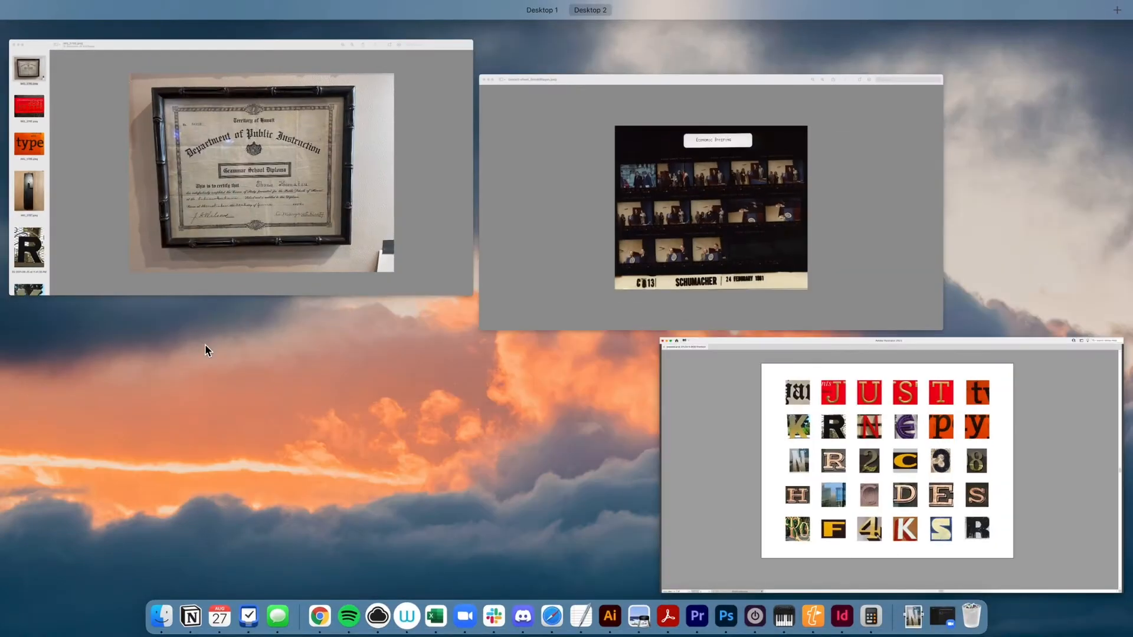
pyautogui.click(205, 219)
pyautogui.scroll(-6, 51, 132)
pyautogui.scroll(6, 52, 135)
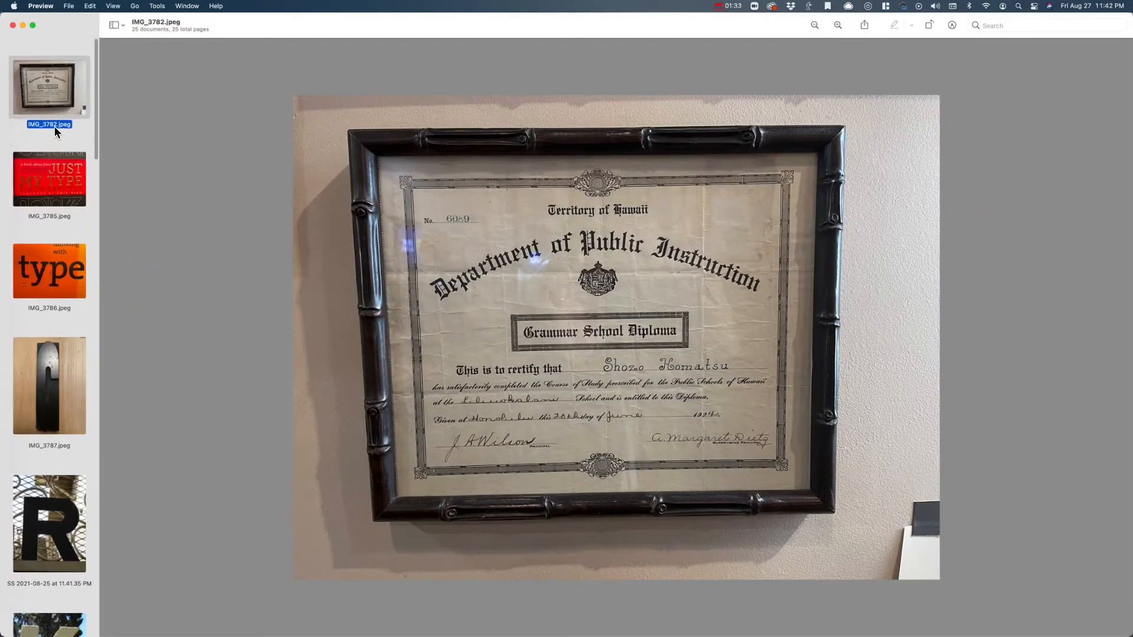
pyautogui.click(50, 159)
pyautogui.click(51, 273)
pyautogui.scroll(-3, 51, 277)
pyautogui.click(51, 280)
pyautogui.scroll(-8, 51, 283)
pyautogui.click(51, 283)
pyautogui.scroll(-4, 51, 284)
pyautogui.click(53, 284)
pyautogui.scroll(-5, 51, 281)
pyautogui.scroll(-2, 51, 278)
pyautogui.click(51, 278)
pyautogui.click(53, 348)
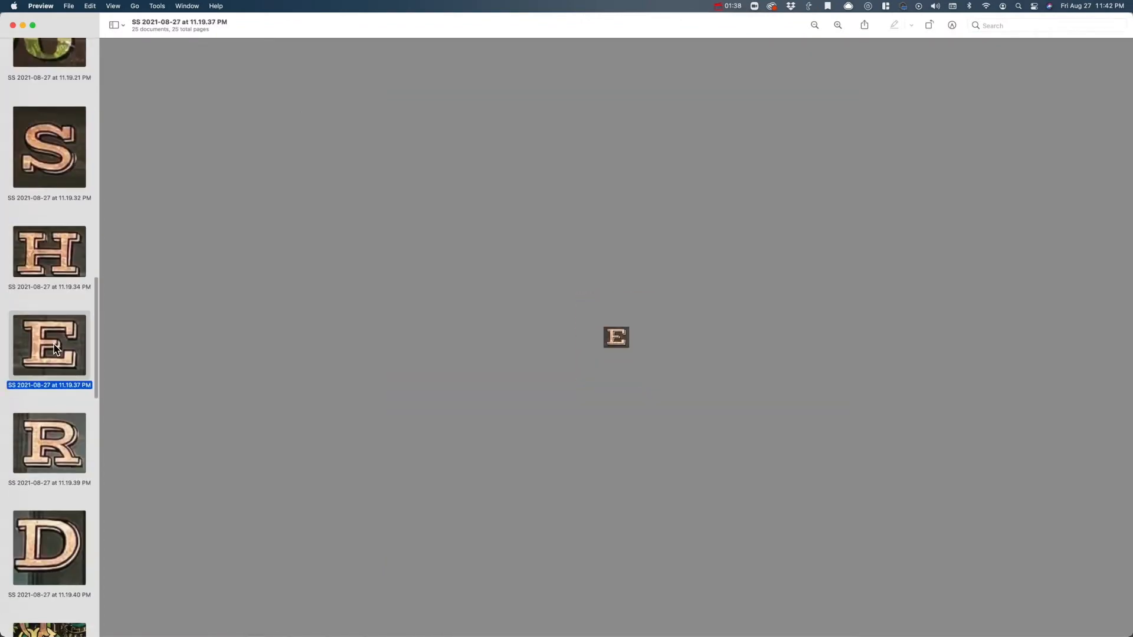
pyautogui.scroll(-8, 54, 348)
pyautogui.scroll(-2, 54, 348)
# - Switch back to Illustrator and close the example.ai document
pyautogui.hotkey('ctrl', 'Up')
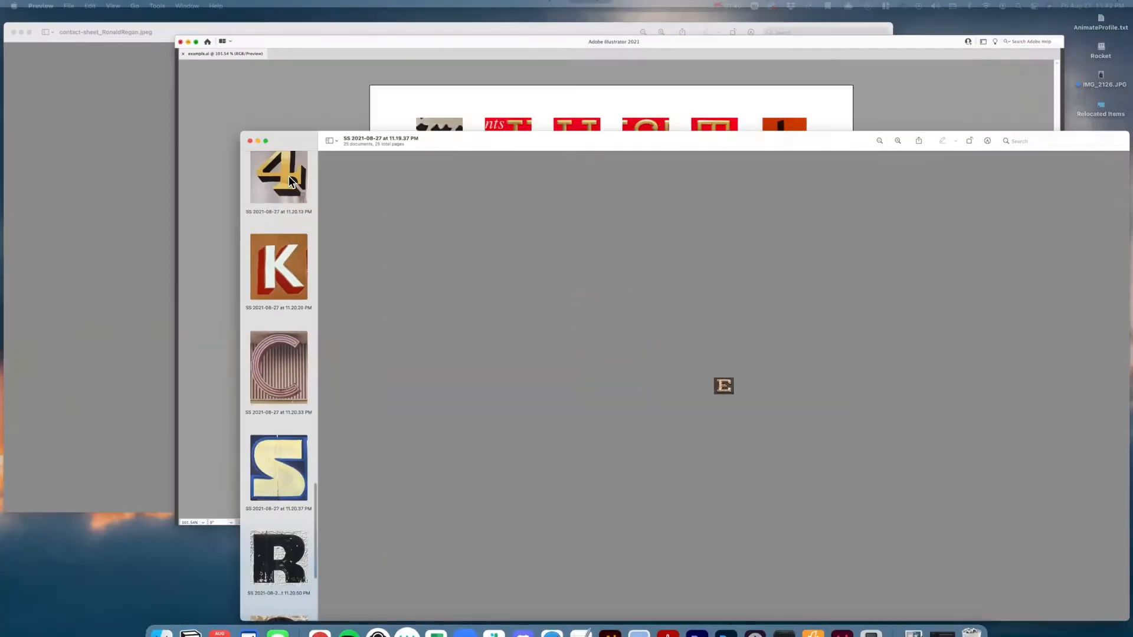
pyautogui.click(612, 213)
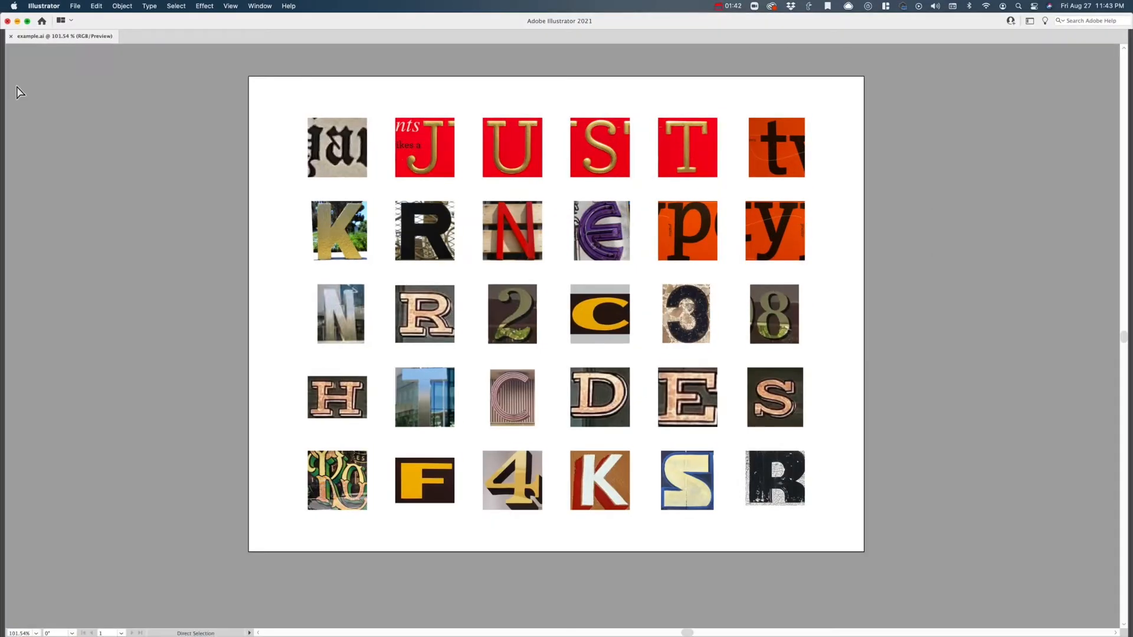
pyautogui.click(11, 36)
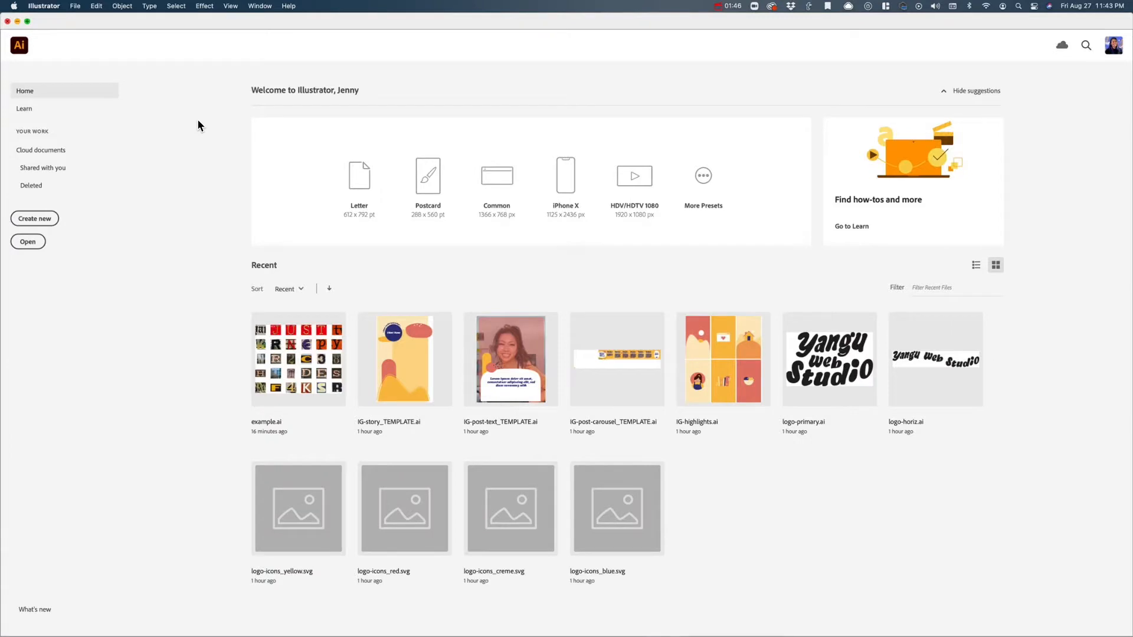
# - Create a new landscape RGB document named Grid, 11 in wide and 8.5 in high
pyautogui.click(39, 221)
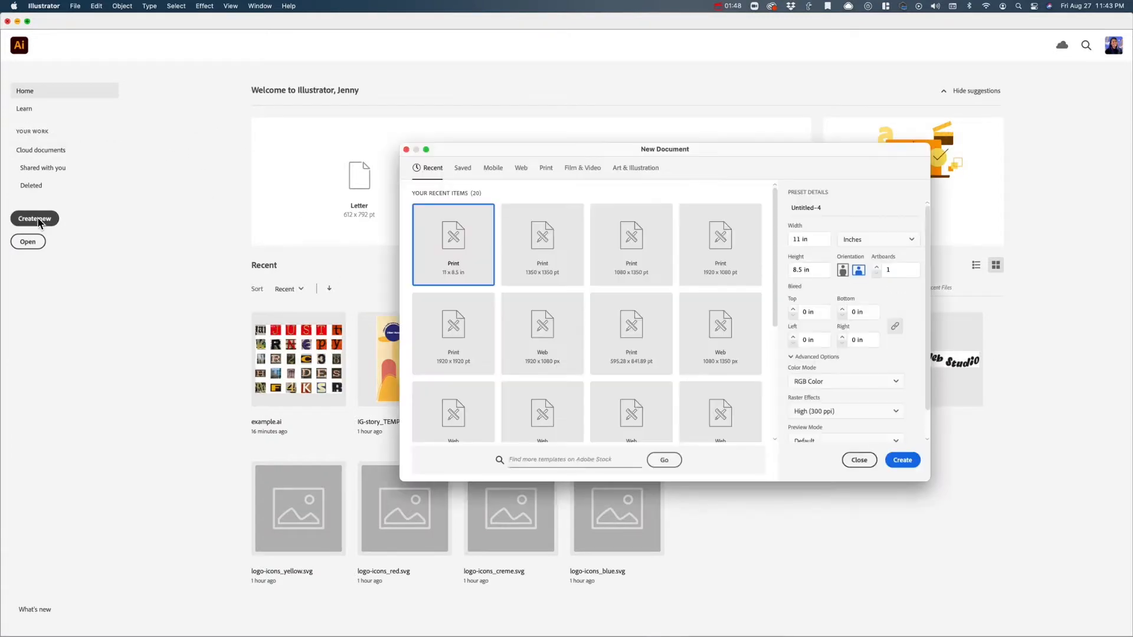
pyautogui.moveTo(504, 150); pyautogui.dragTo(287, 193)
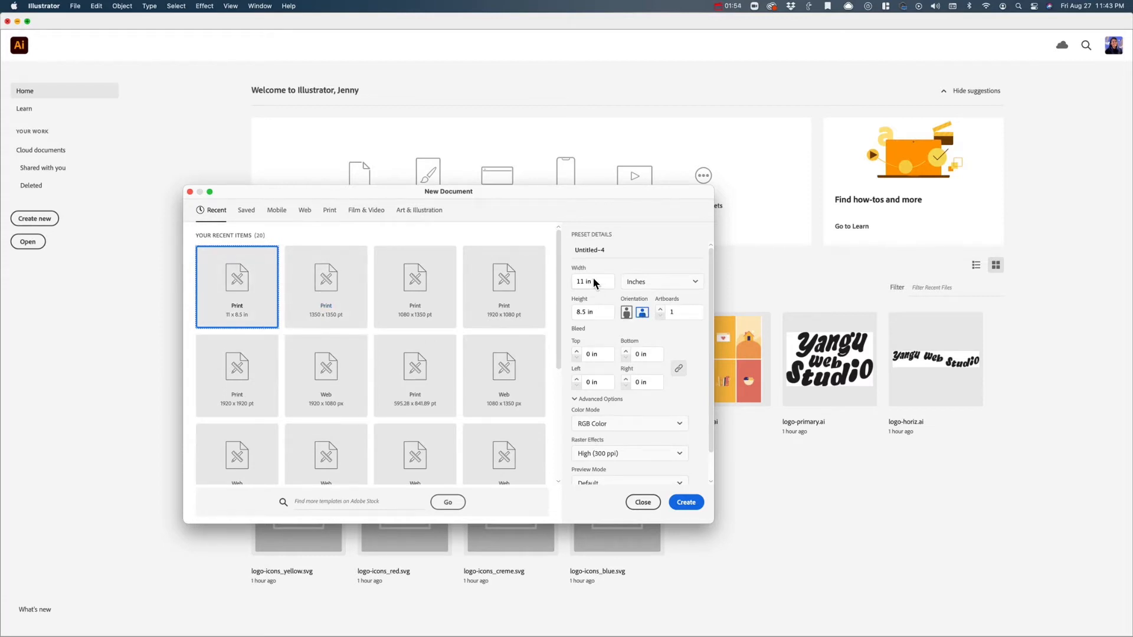
pyautogui.click(607, 251)
pyautogui.press('super+a')
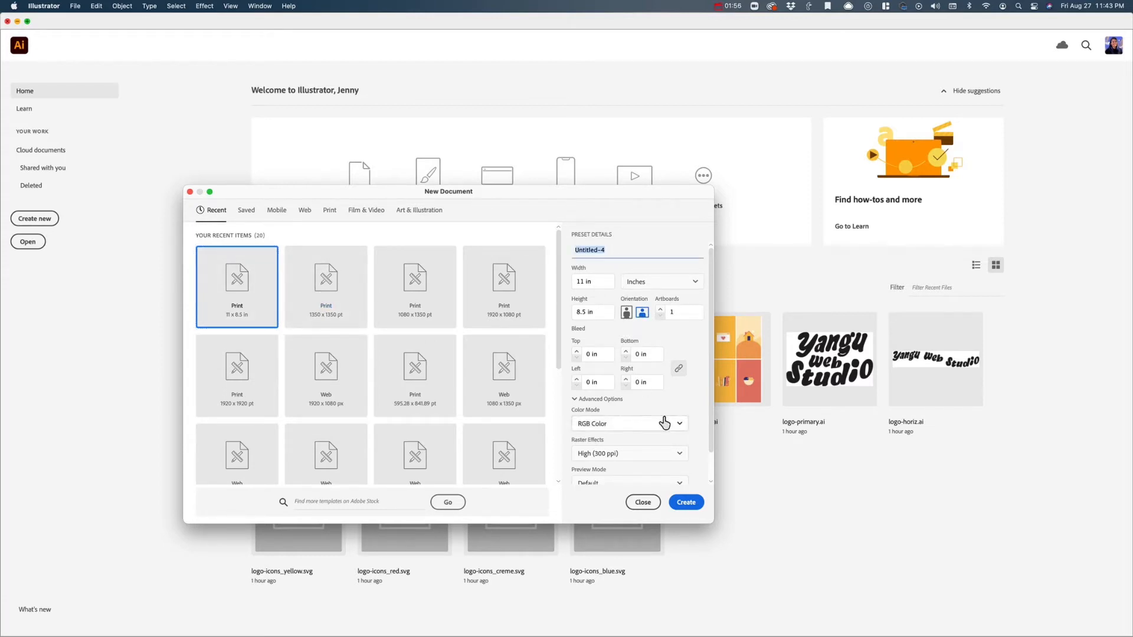
pyautogui.write('Grid')
pyautogui.click(626, 315)
pyautogui.click(693, 507)
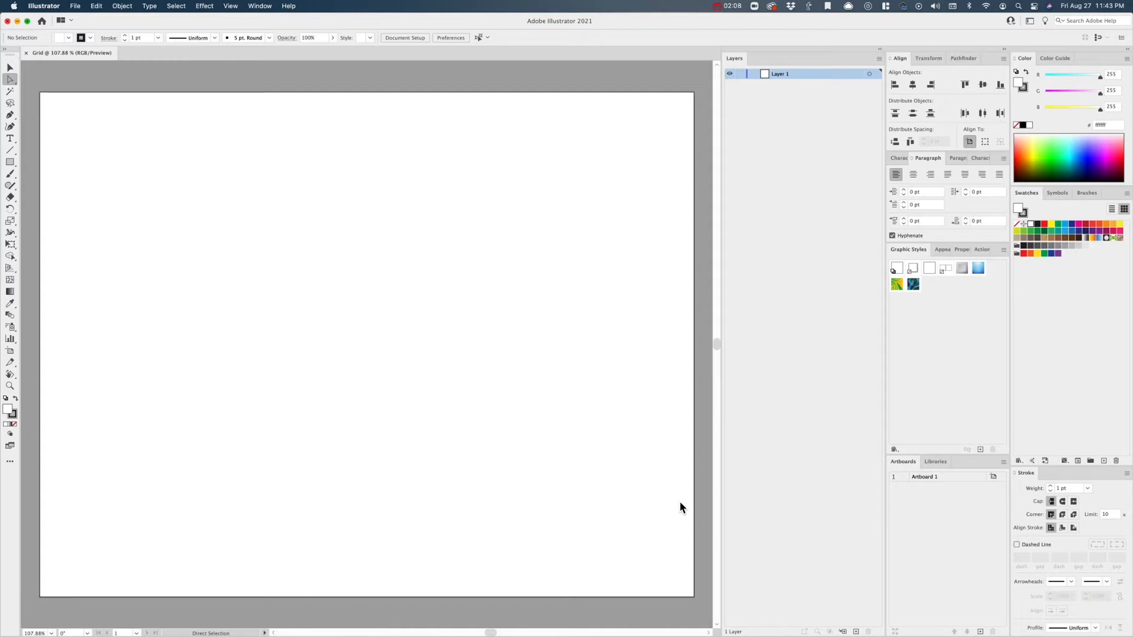
# - Draw a square about 0.98 in wide near the upper-left corner of the artboard with the Rectangle tool
pyautogui.hotkey('shift', 'o')
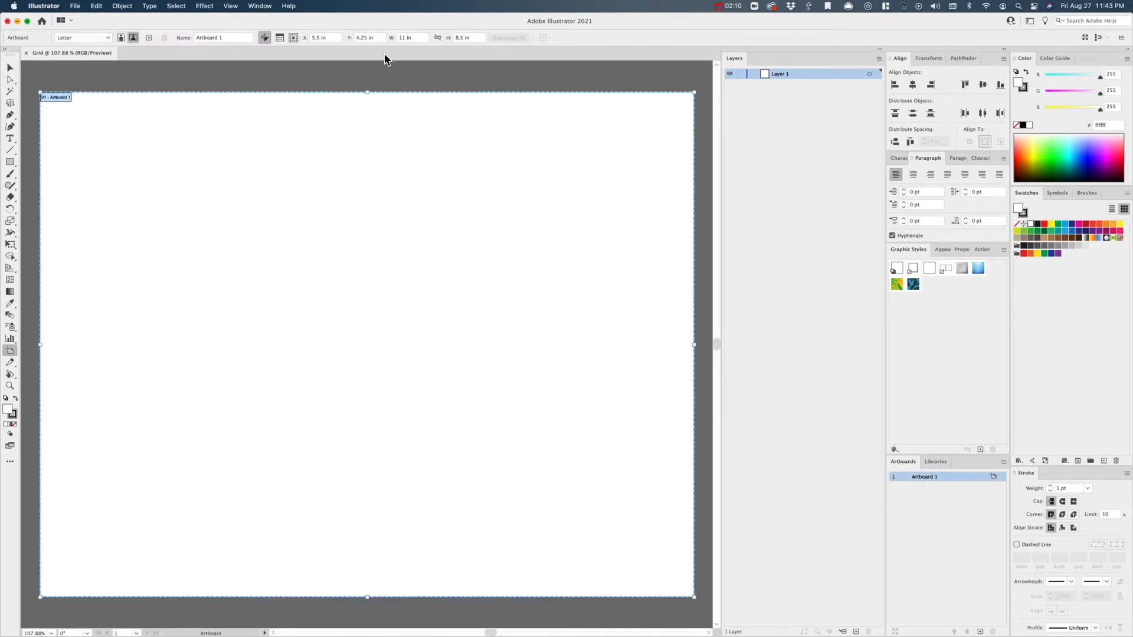
pyautogui.press('Escape')
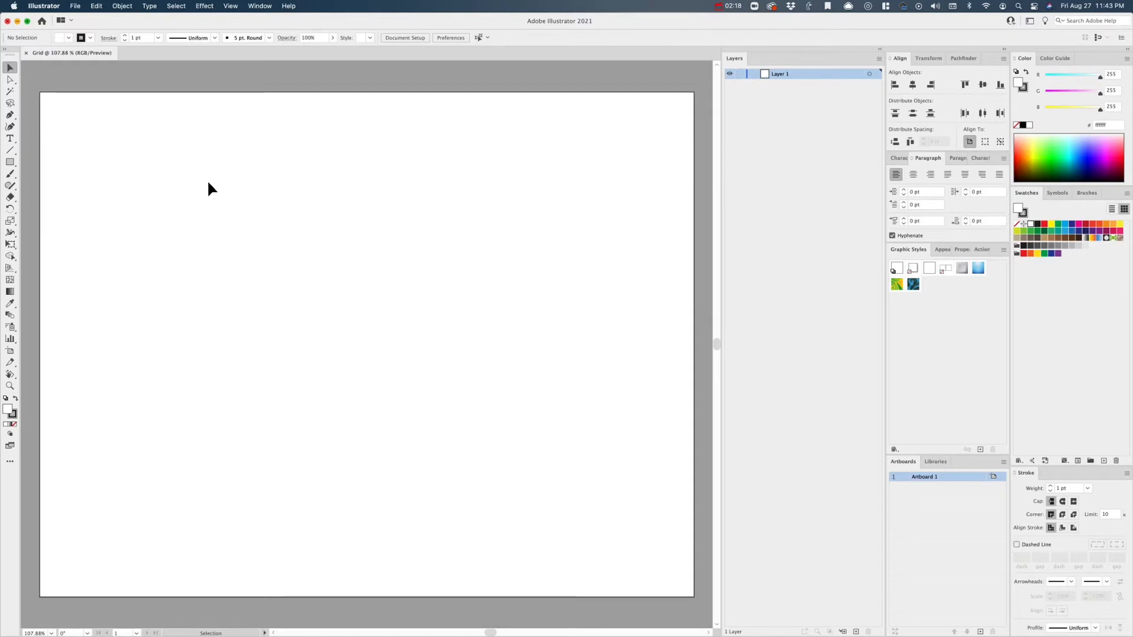
pyautogui.click(10, 163)
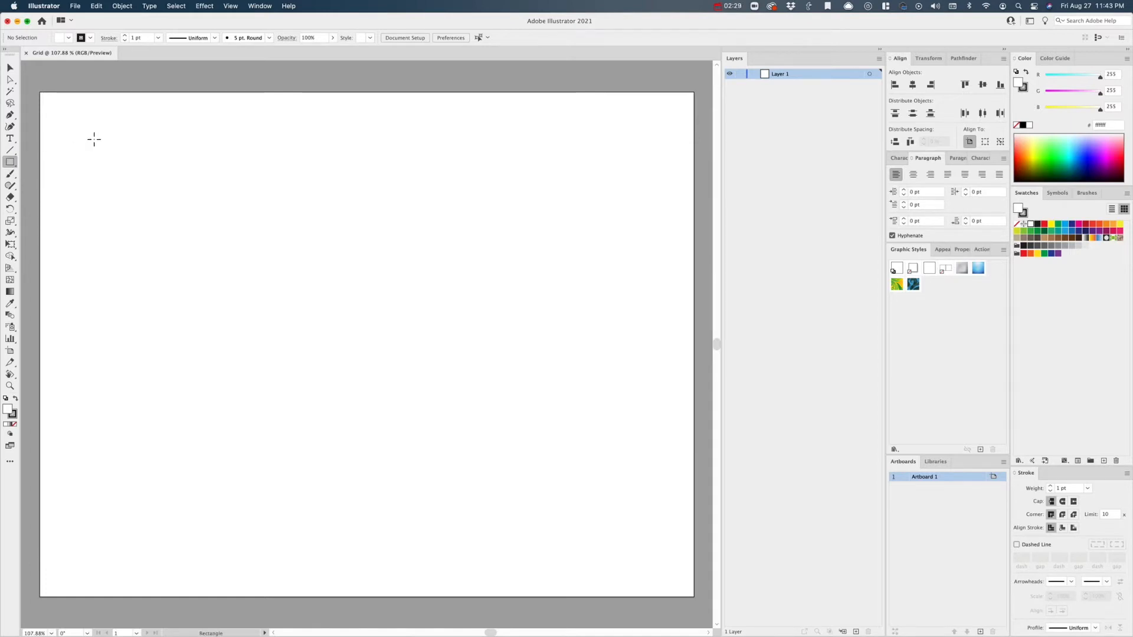
pyautogui.moveTo(93, 136)
pyautogui.mouseDown()
pyautogui.moveTo(180, 186)
pyautogui.moveTo(199, 222)
pyautogui.moveTo(197, 178)
pyautogui.moveTo(238, 176)
pyautogui.moveTo(277, 131)
pyautogui.moveTo(327, 195)
pyautogui.moveTo(204, 170)
pyautogui.moveTo(186, 210)
pyautogui.moveTo(217, 183)
pyautogui.moveTo(172, 193)
pyautogui.moveTo(211, 175)
pyautogui.moveTo(183, 203)
pyautogui.moveTo(152, 182)
pyautogui.moveTo(192, 225)
pyautogui.moveTo(149, 183)
pyautogui.moveTo(163, 212)
pyautogui.moveTo(151, 194)
pyautogui.moveTo(177, 223)
pyautogui.moveTo(152, 183)
pyautogui.mouseUp()
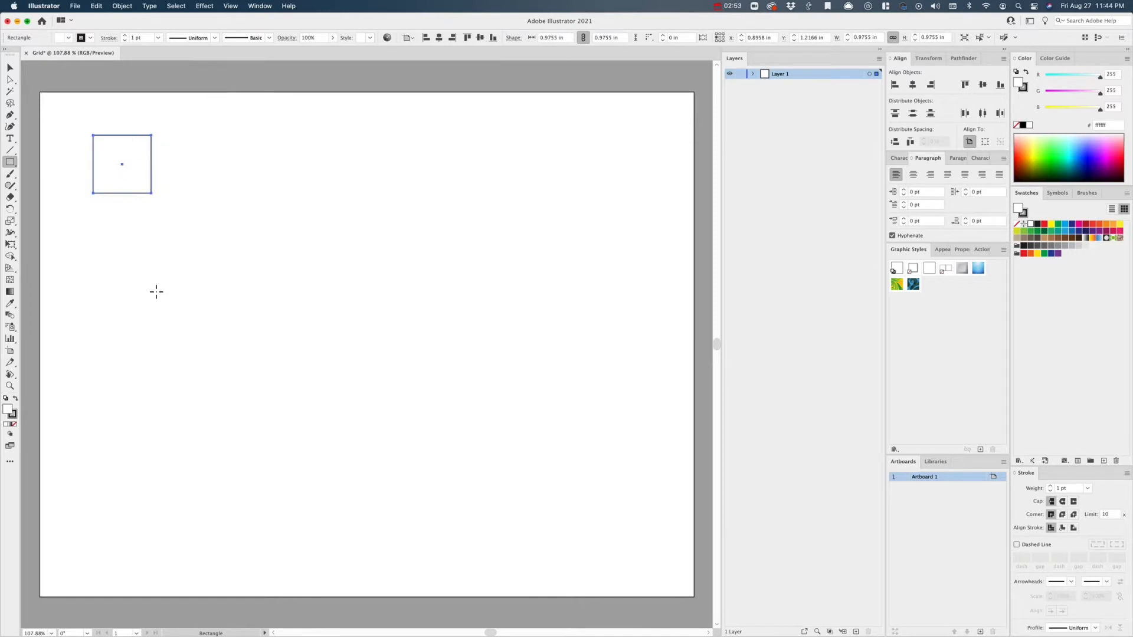
# - Fill the square with light grey #e6e7e8, remove its stroke and deselect it
pyautogui.click(1085, 247)
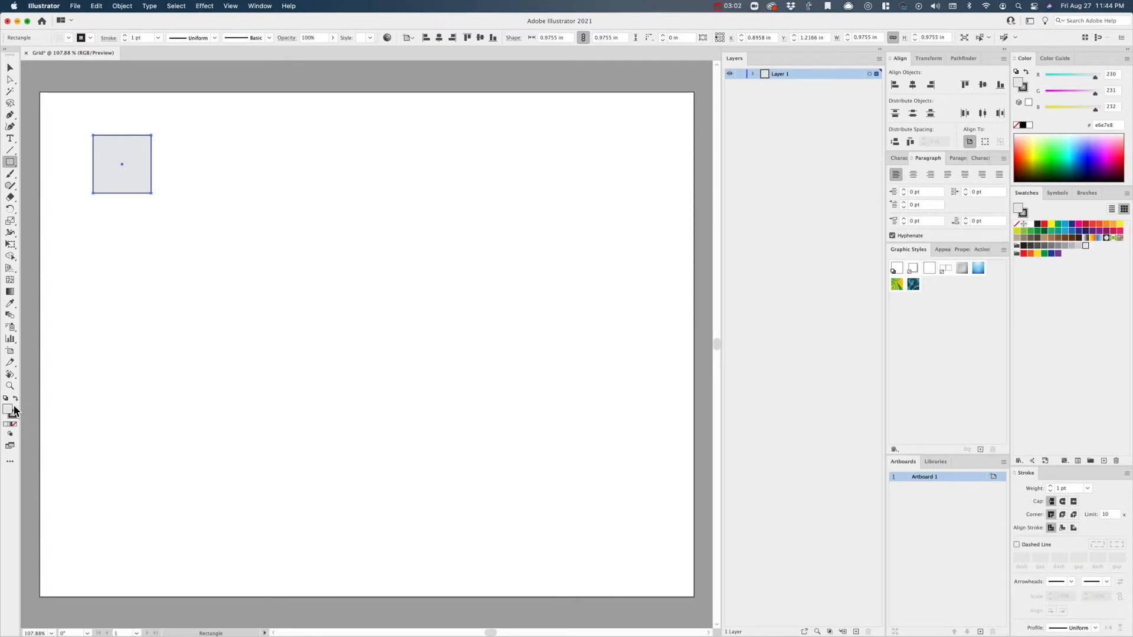
pyautogui.click(12, 415)
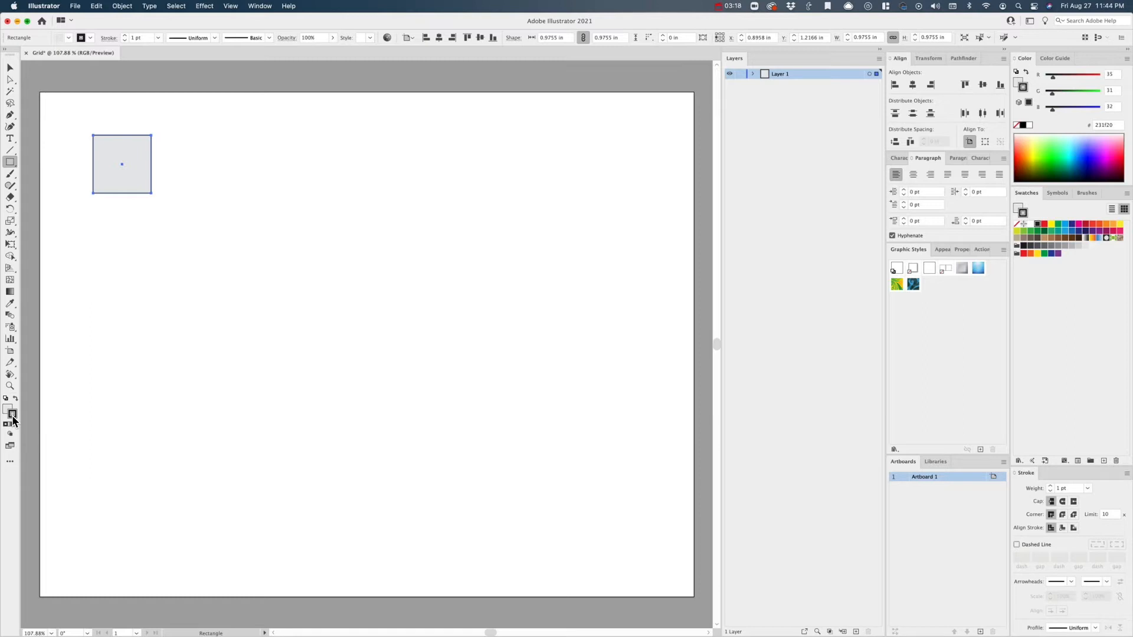
pyautogui.click(13, 419)
pyautogui.click(8, 409)
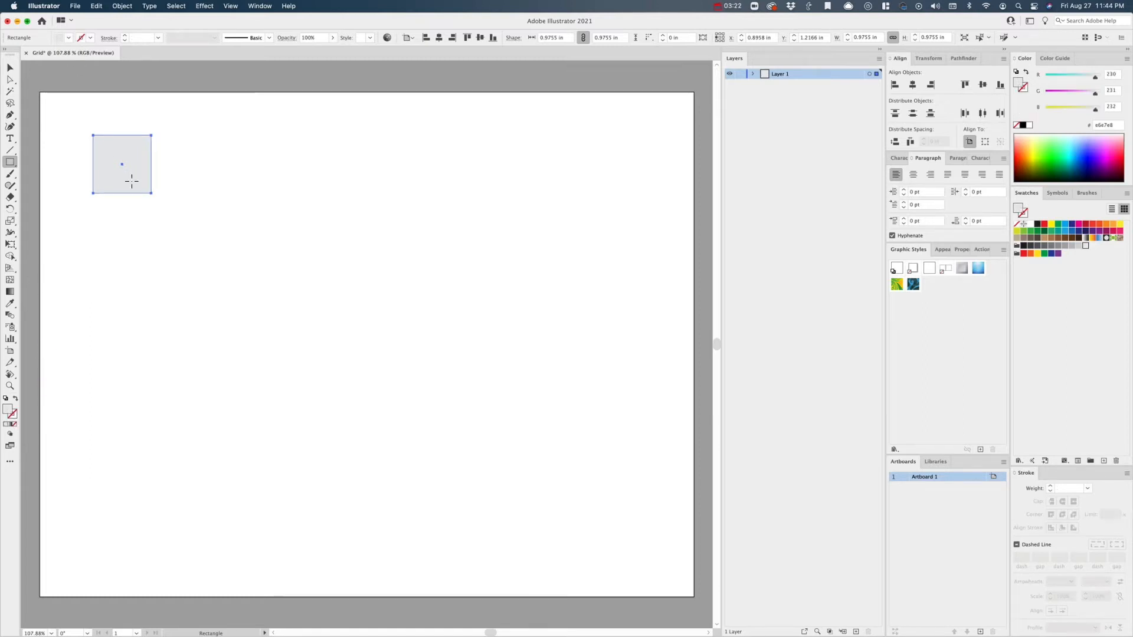
pyautogui.press('v')
pyautogui.click(135, 218)
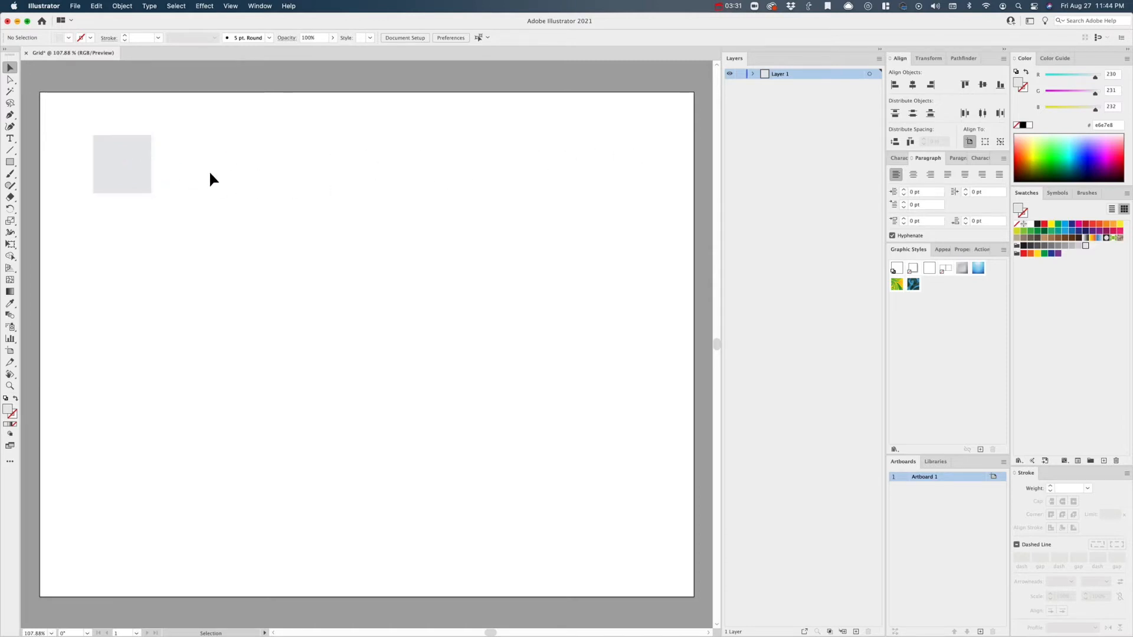
# - Place a copy of the grey square directly to its right, level with it and separated by a narrow gap
pyautogui.click(142, 168)
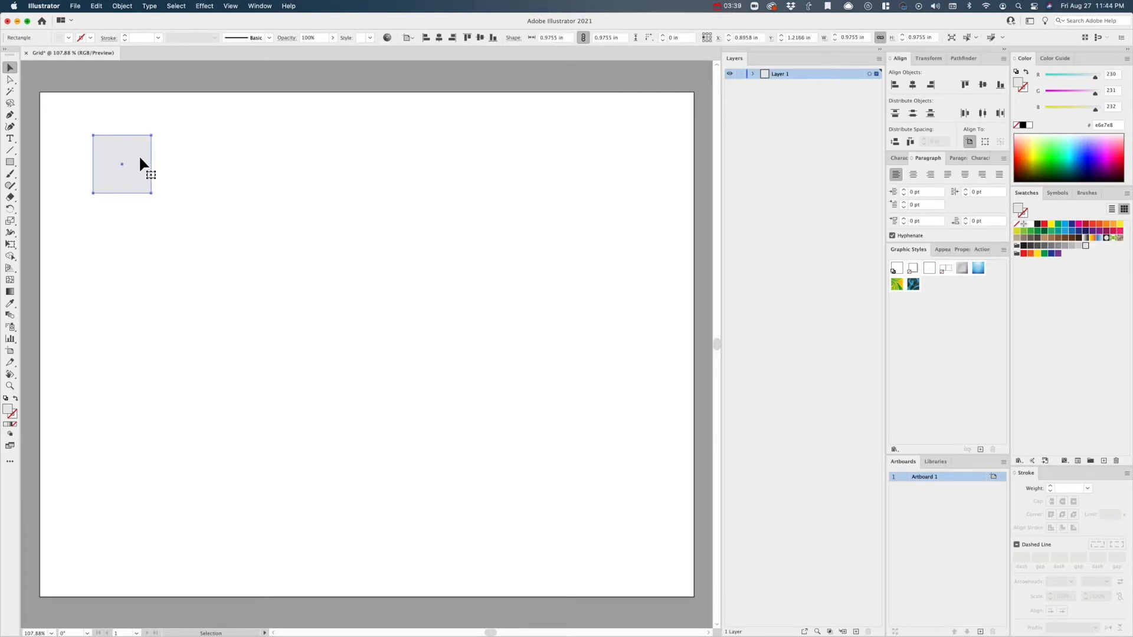
pyautogui.moveTo(140, 158); pyautogui.dragTo(206, 158)
pyautogui.moveTo(204, 156); pyautogui.dragTo(209, 154)
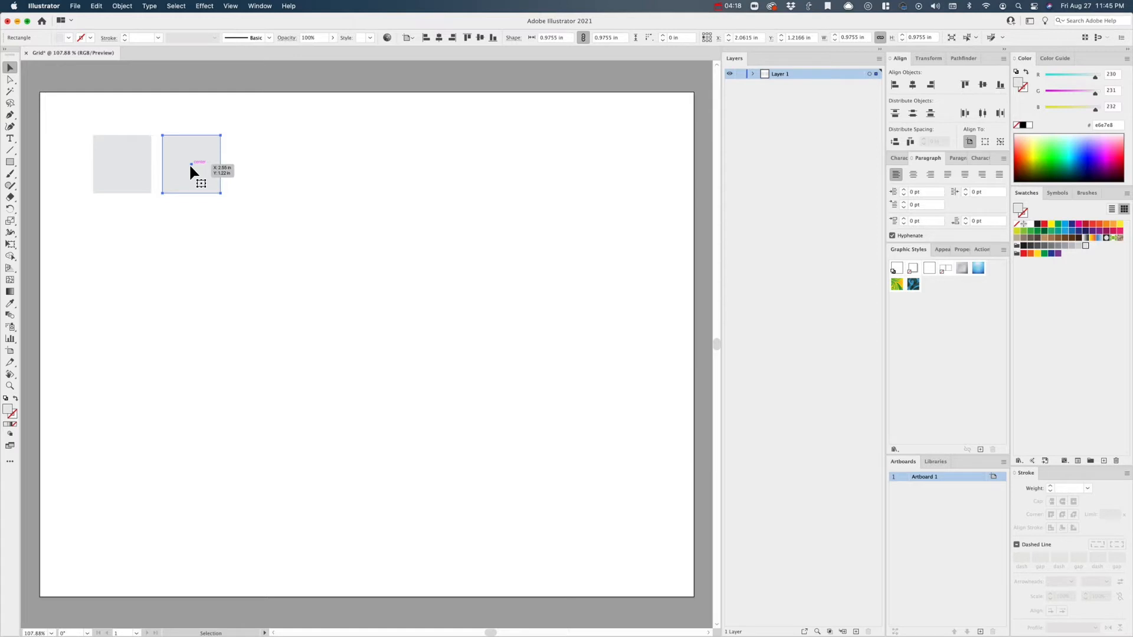
# - Repeat the duplication at the same spacing until the row contains six squares
pyautogui.press('a')
pyautogui.press('super+d')
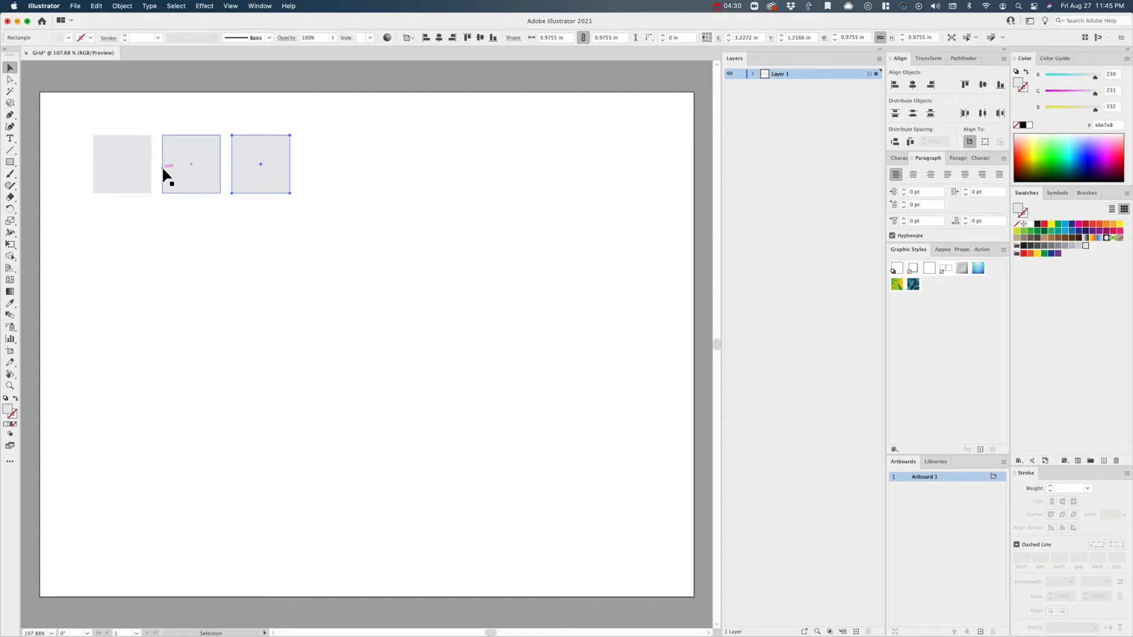
pyautogui.press('super+d')
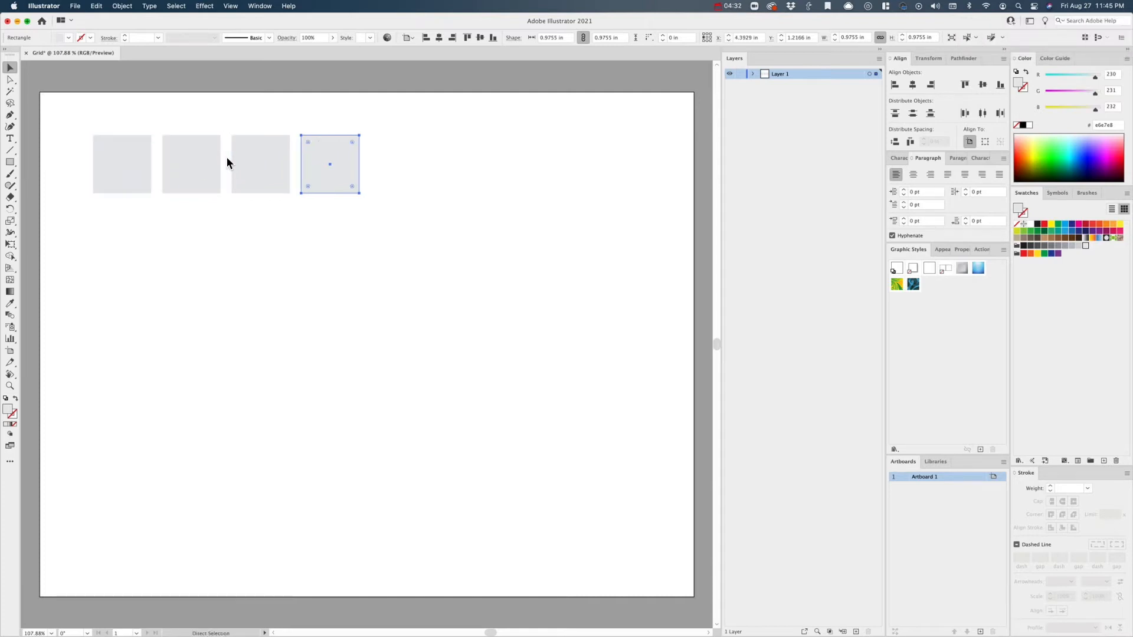
pyautogui.press('super+d')
pyautogui.press('super+d')
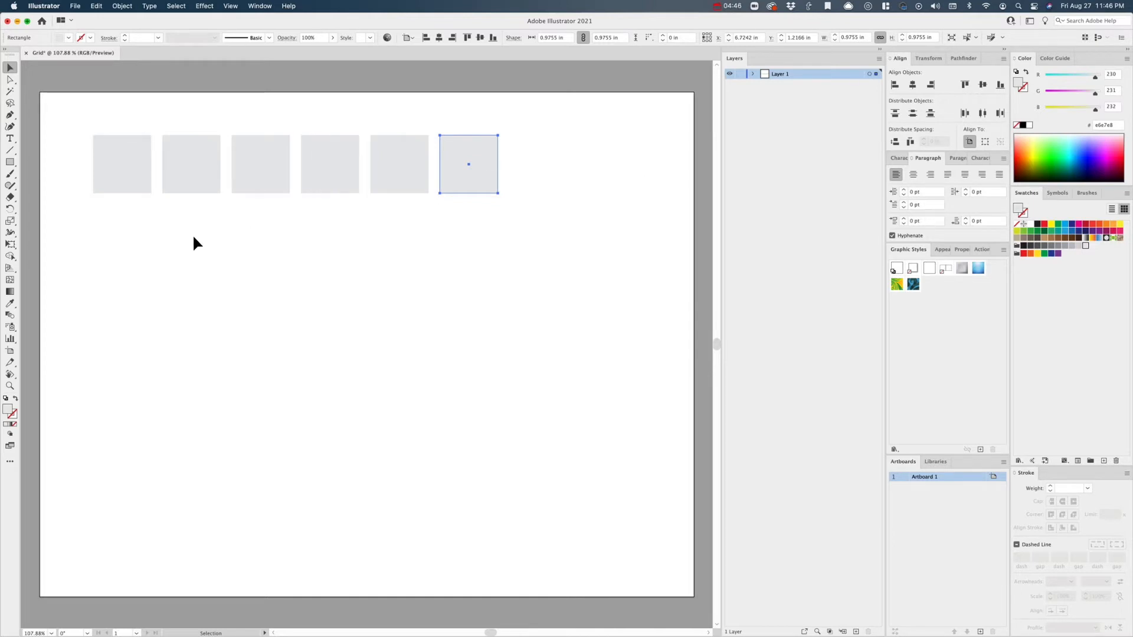
pyautogui.moveTo(99, 222); pyautogui.dragTo(497, 201)
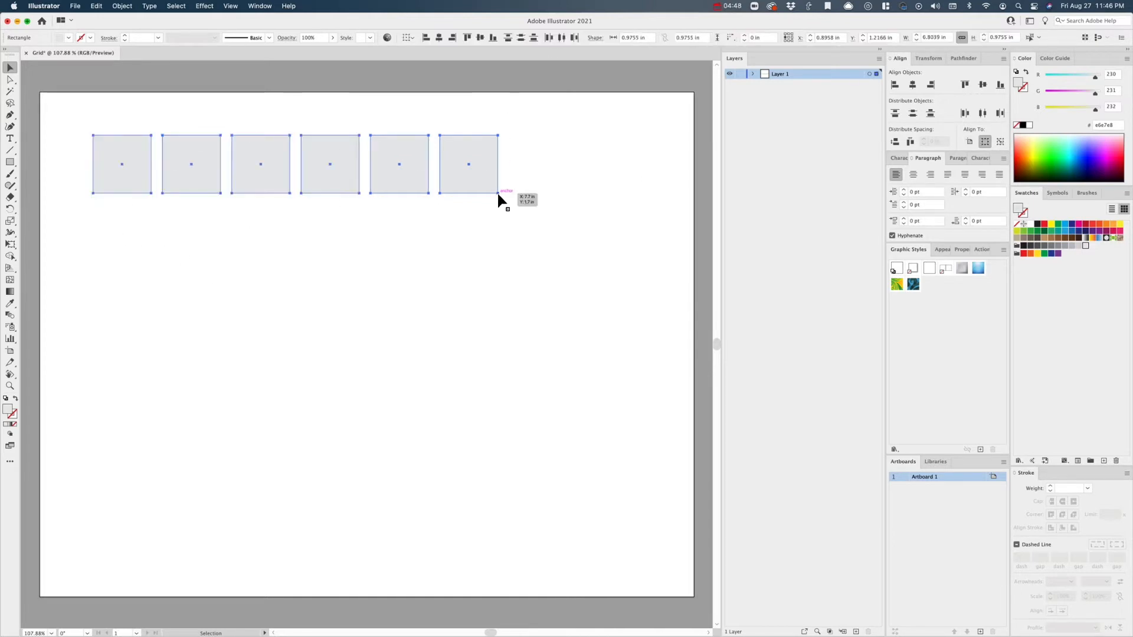
pyautogui.press('e')
pyautogui.press('super+shift+a')
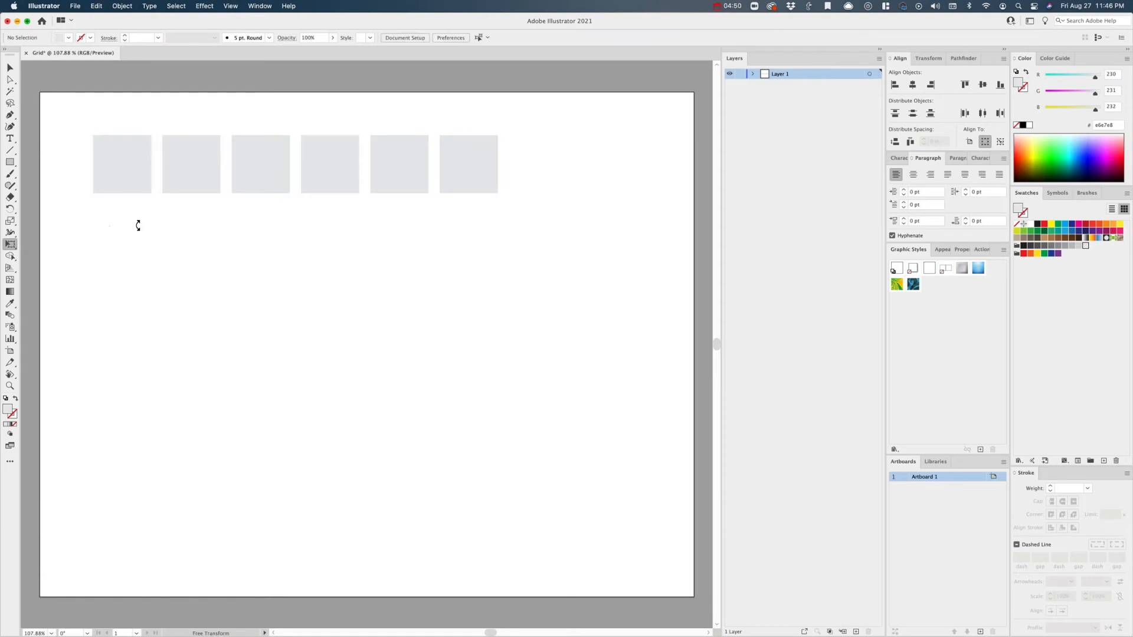
# - Scale the row of six squares proportionally with Free Transform to about 9.12 in wide, keeping its upper-left corner fixed
pyautogui.press('v')
pyautogui.moveTo(104, 236); pyautogui.dragTo(511, 172)
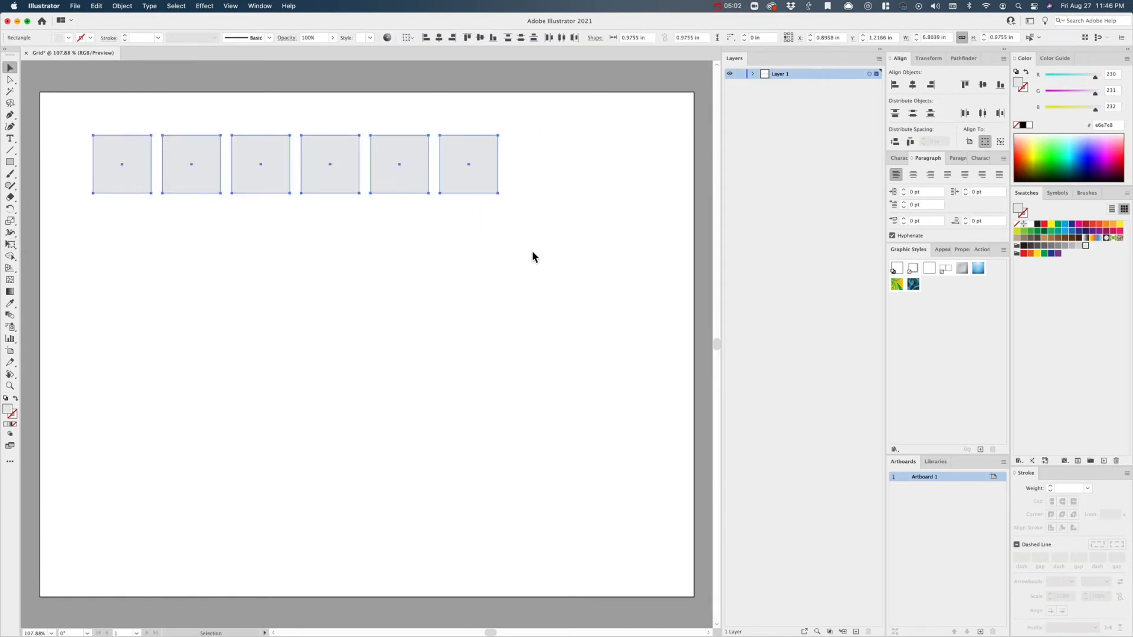
pyautogui.press('e')
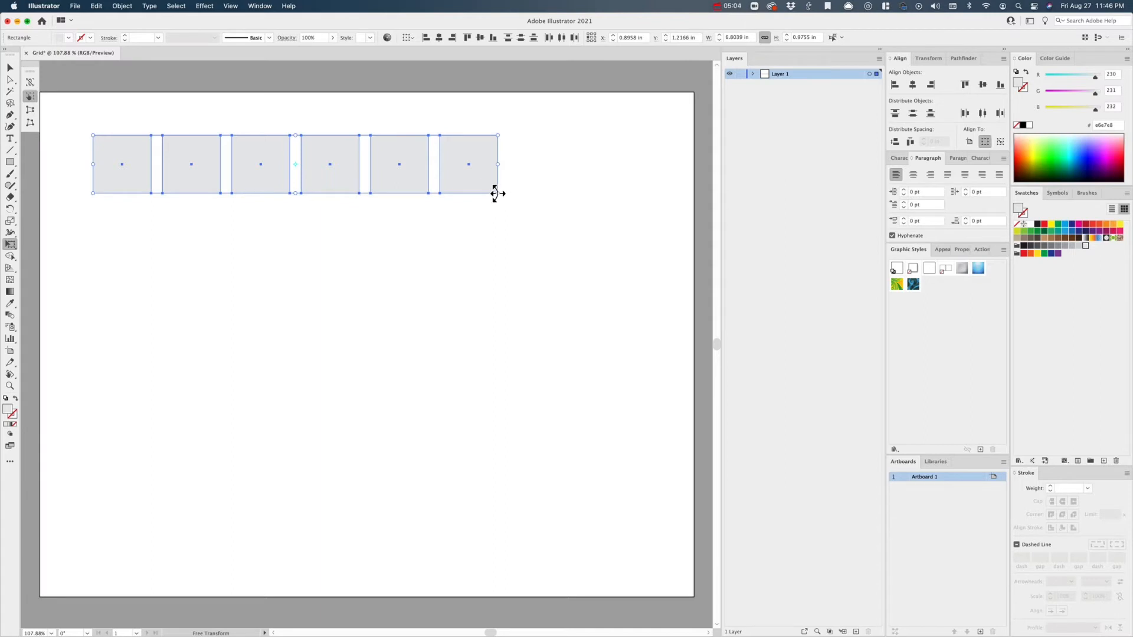
pyautogui.moveTo(496, 194); pyautogui.dragTo(623, 284)
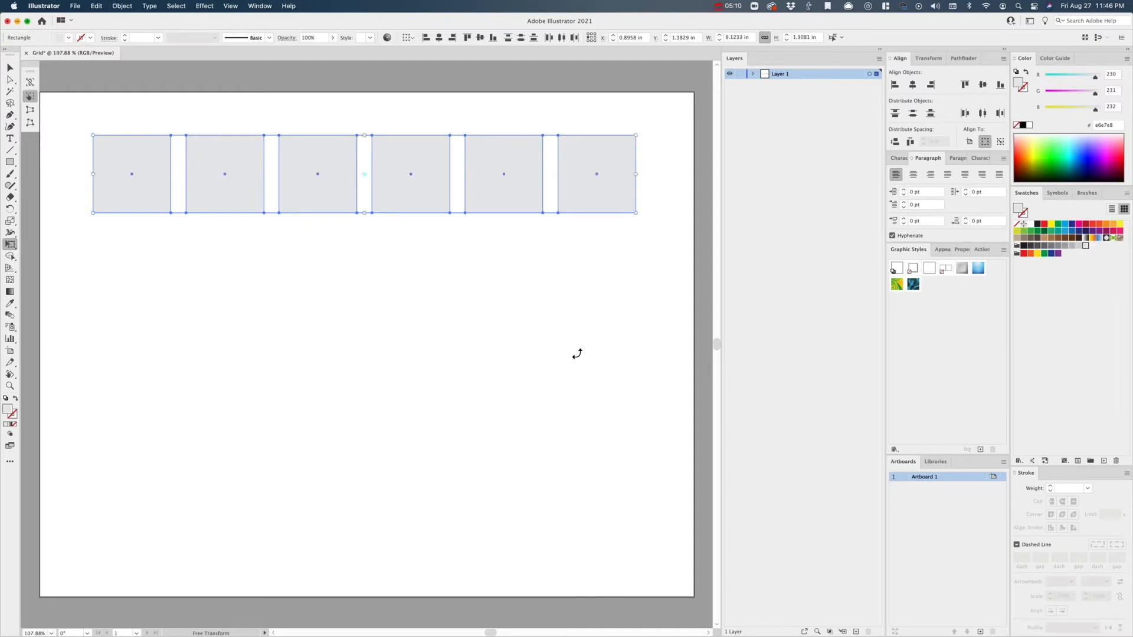
pyautogui.press('v')
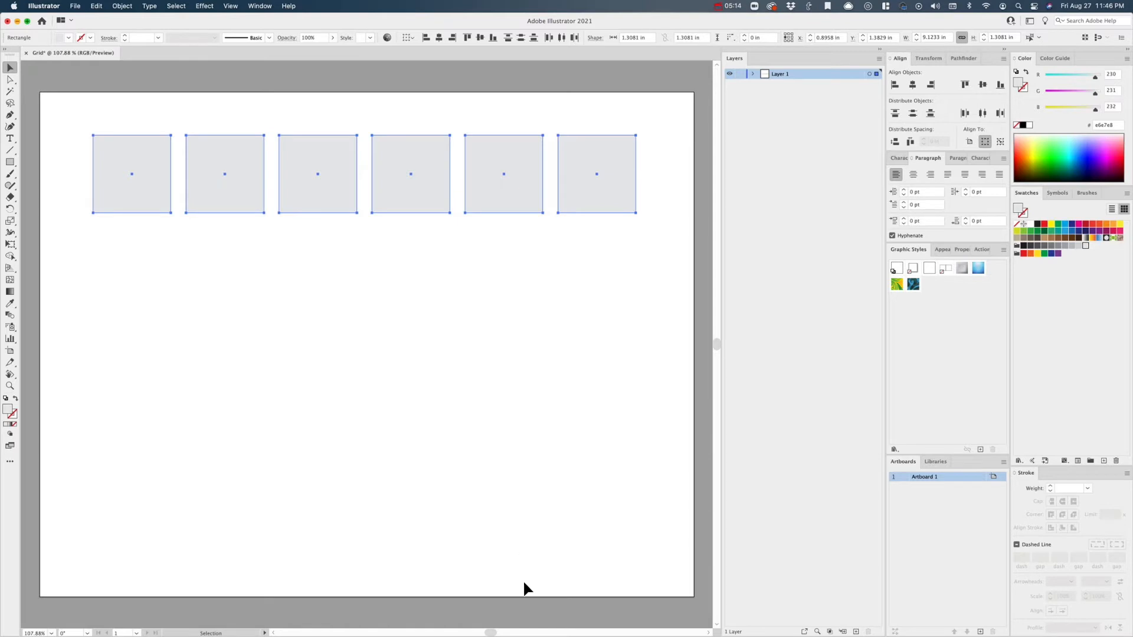
pyautogui.click(541, 479)
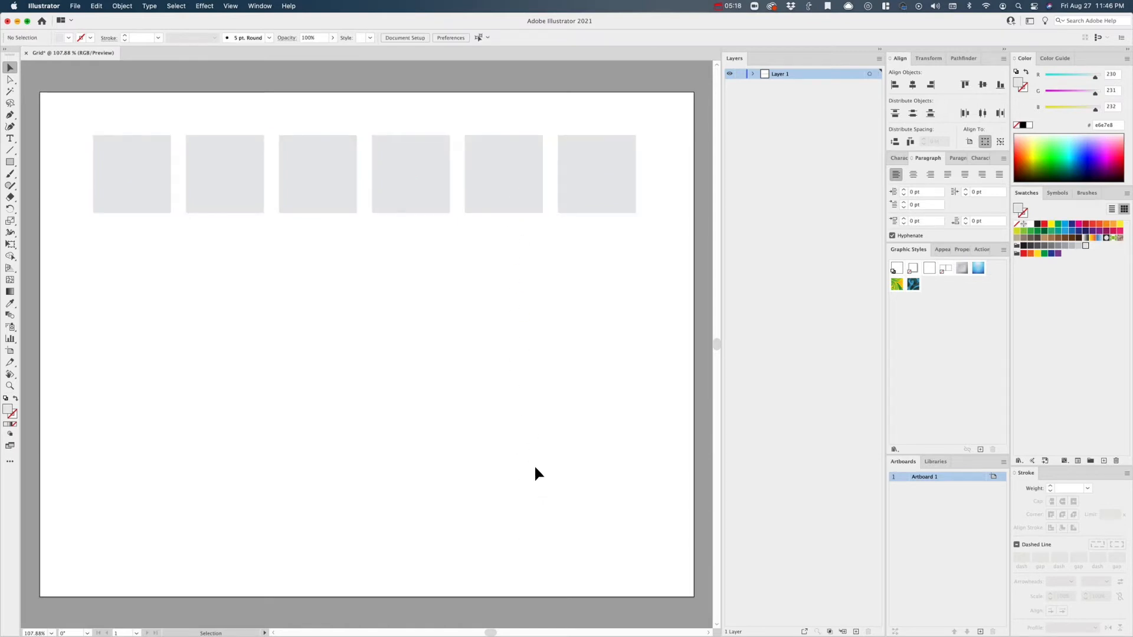
# - Copy the row of squares straight down with a matching gap and repeat the duplication until the grid has five rows
pyautogui.moveTo(141, 233); pyautogui.dragTo(642, 134)
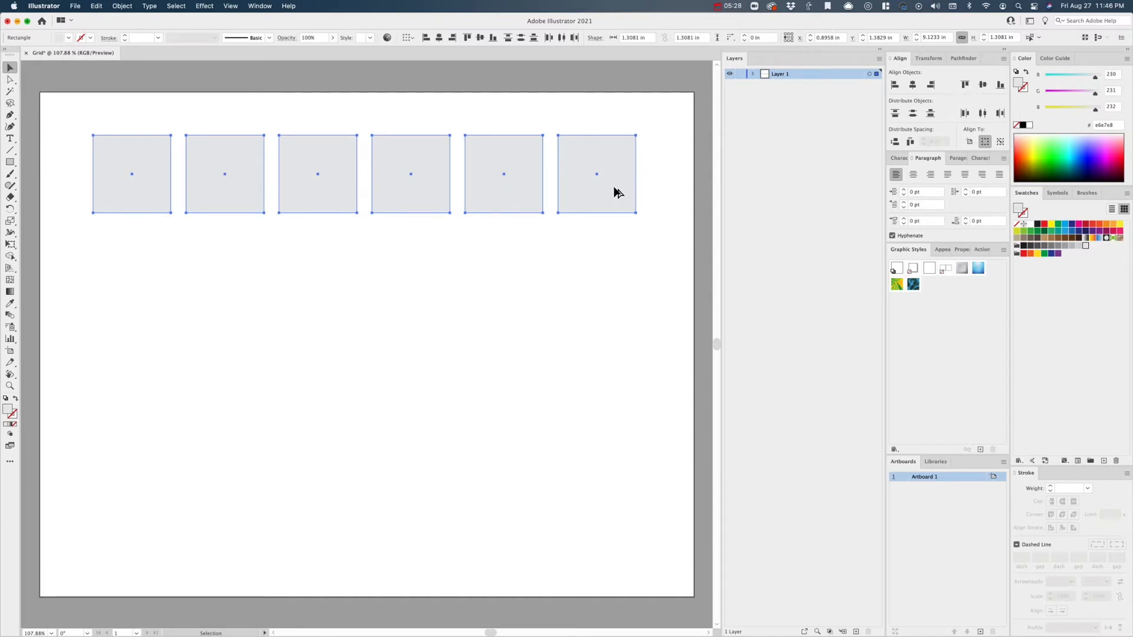
pyautogui.moveTo(615, 175); pyautogui.dragTo(621, 271)
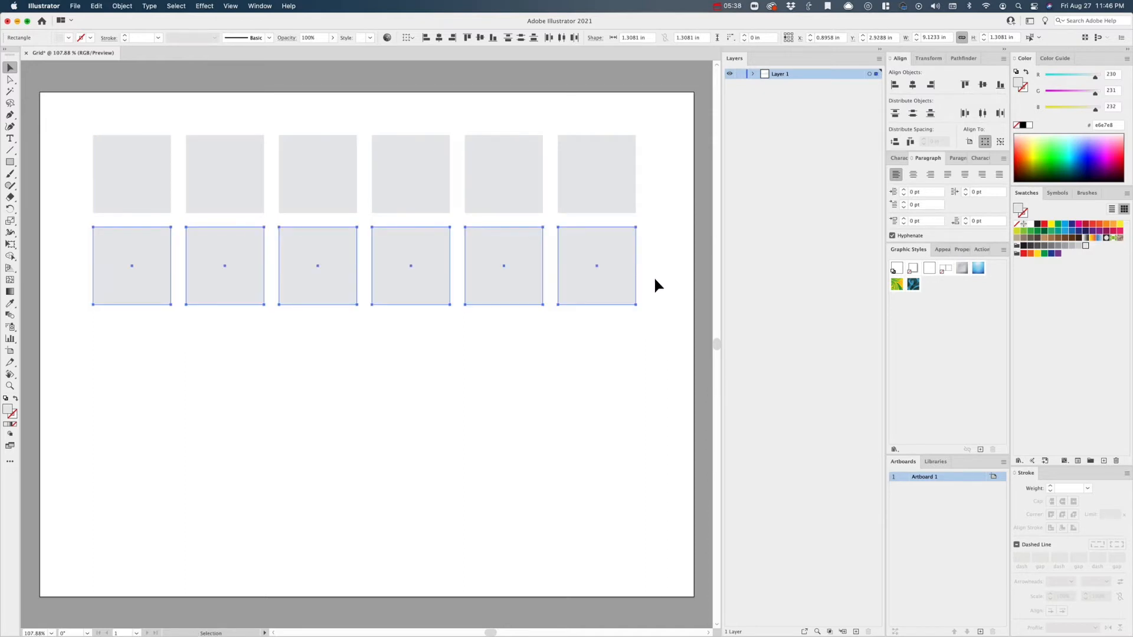
pyautogui.press('a')
pyautogui.press('super+d')
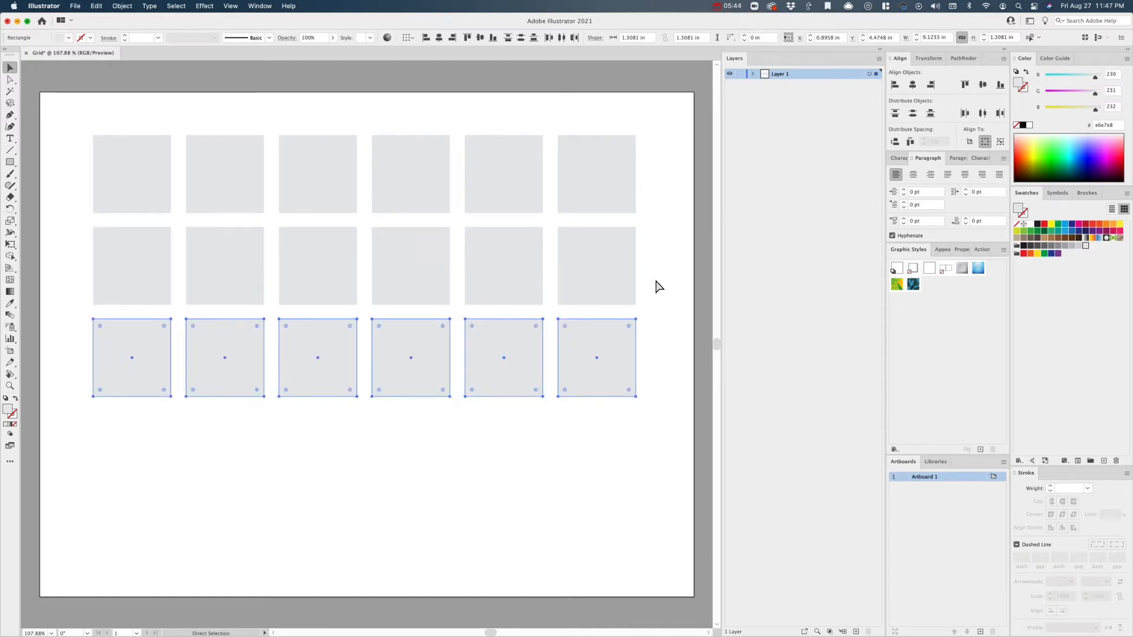
pyautogui.press('super+d')
pyautogui.press('super+d')
pyautogui.press('v')
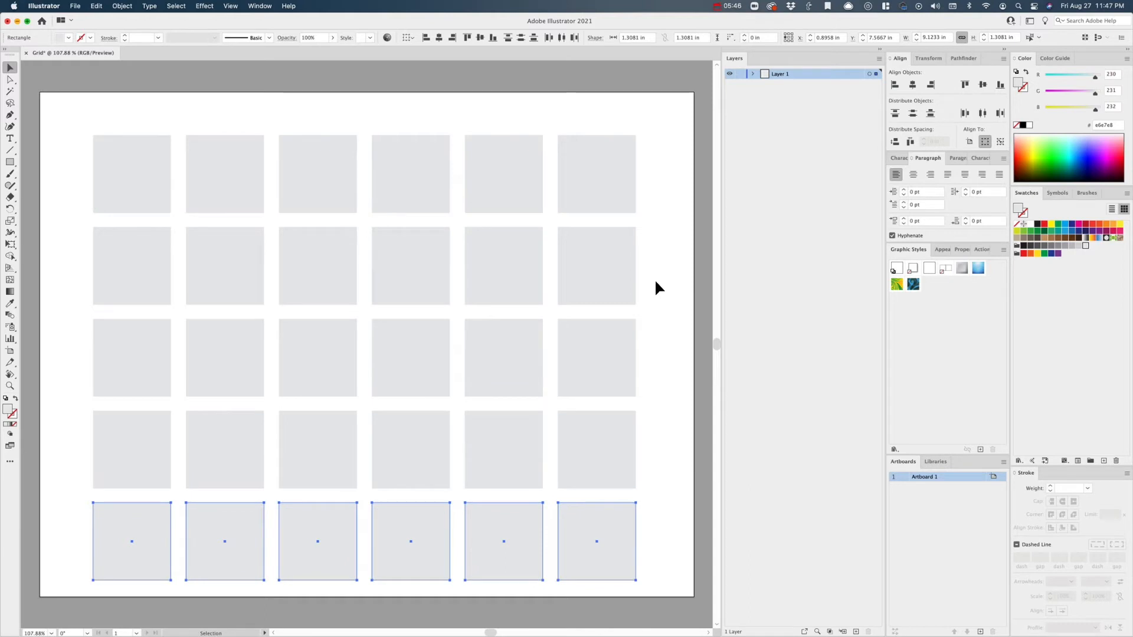
pyautogui.click(665, 268)
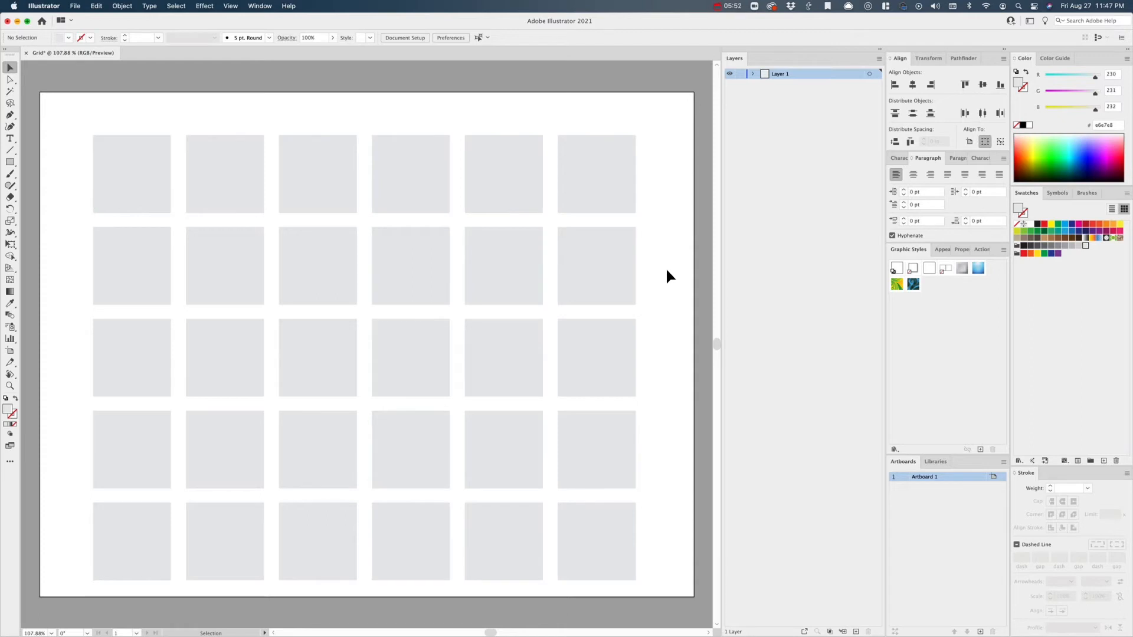
# - Select all the squares in the grid and group them
pyautogui.moveTo(103, 128); pyautogui.dragTo(645, 590)
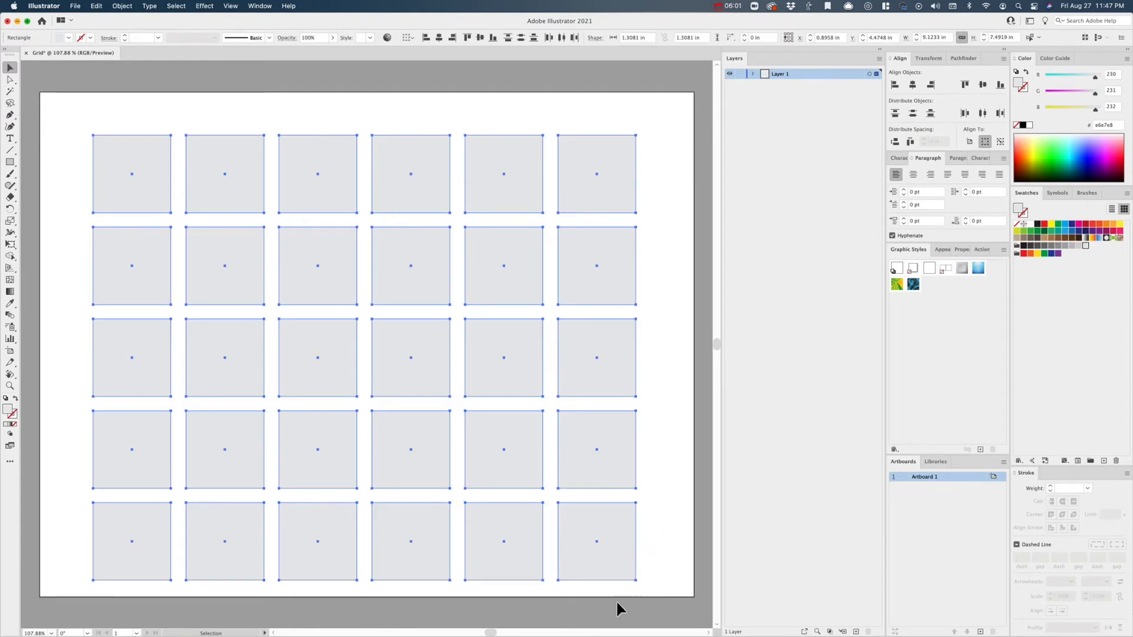
pyautogui.click(677, 515)
pyautogui.moveTo(665, 112); pyautogui.dragTo(94, 578)
pyautogui.click(682, 316)
pyautogui.moveTo(658, 112); pyautogui.dragTo(63, 587)
pyautogui.press('super+g')
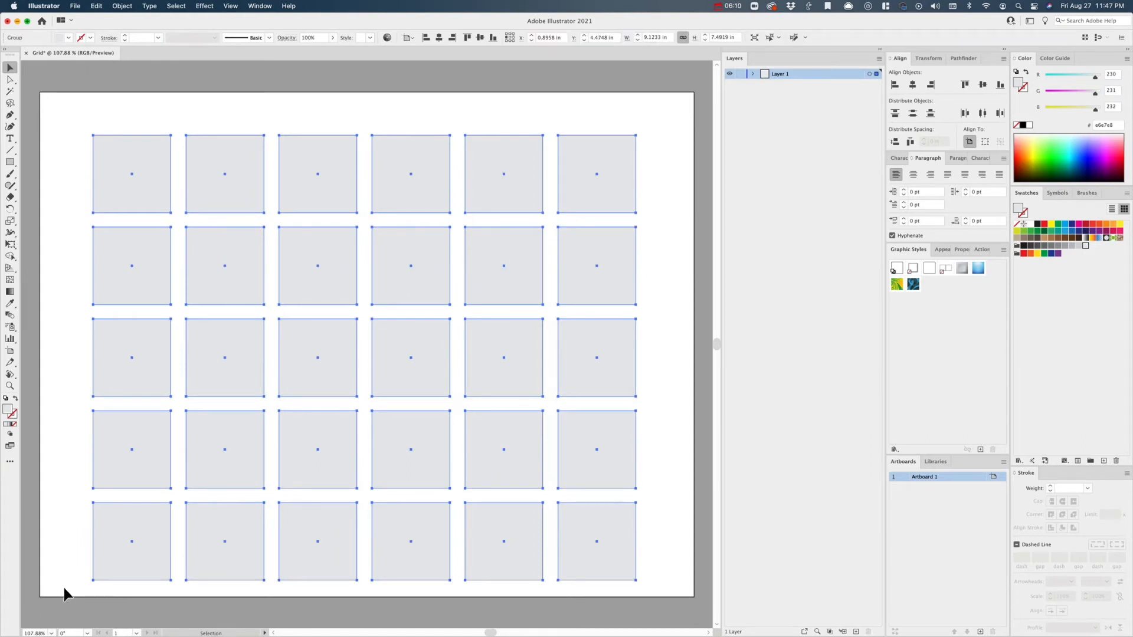
pyautogui.click(122, 6)
pyautogui.moveTo(142, 34)
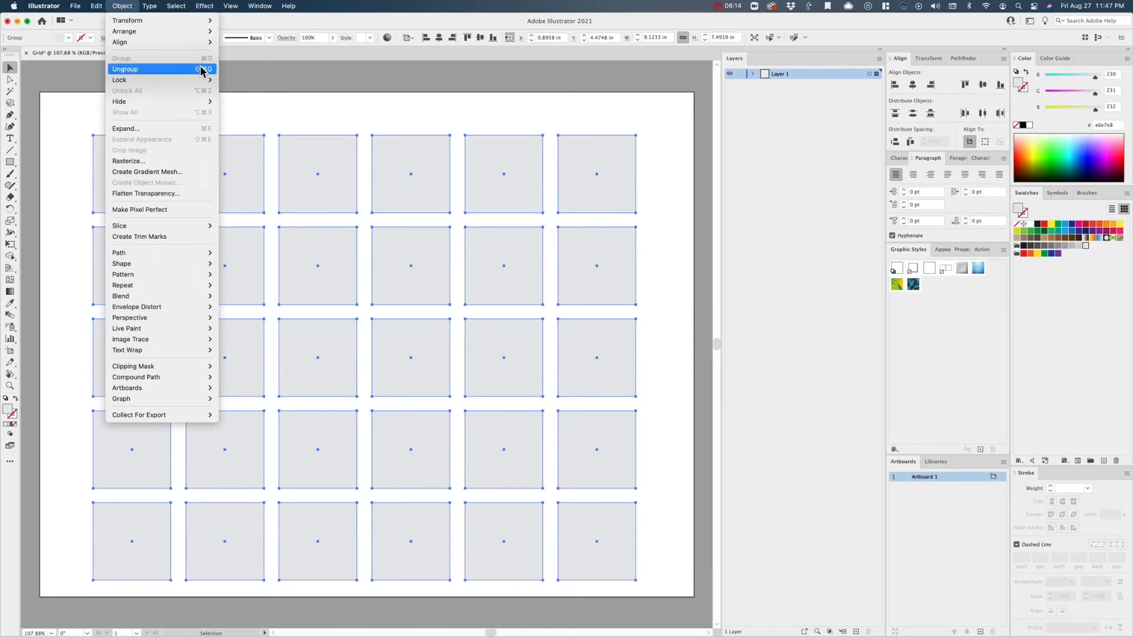
pyautogui.click(139, 68)
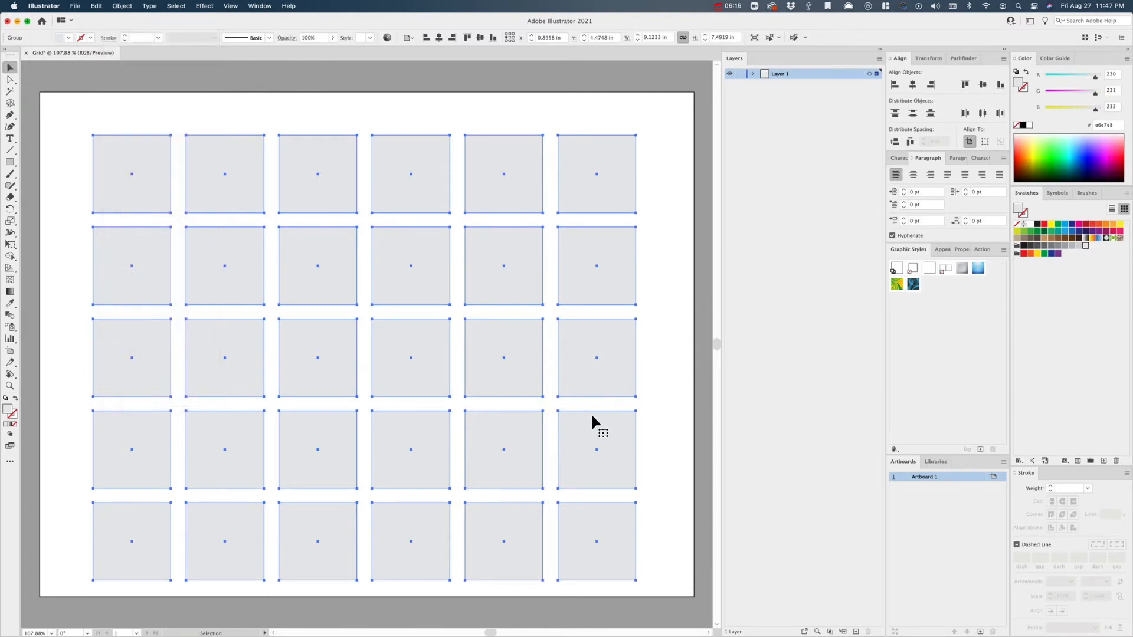
# - Center the grouped grid horizontally and vertically on the artboard
pyautogui.click(913, 86)
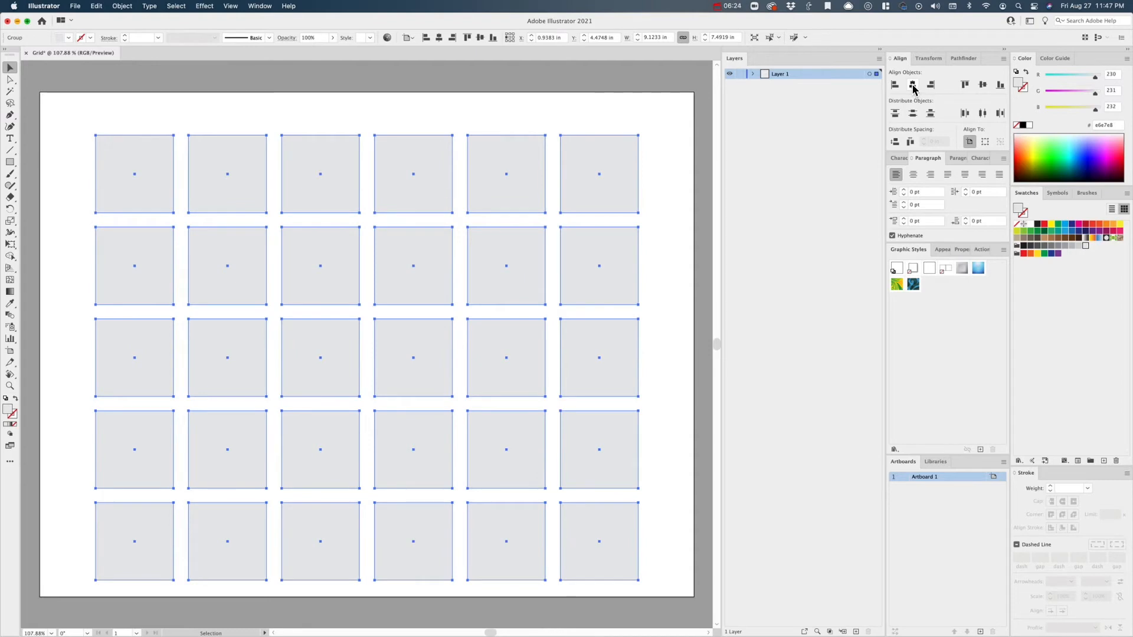
pyautogui.click(983, 86)
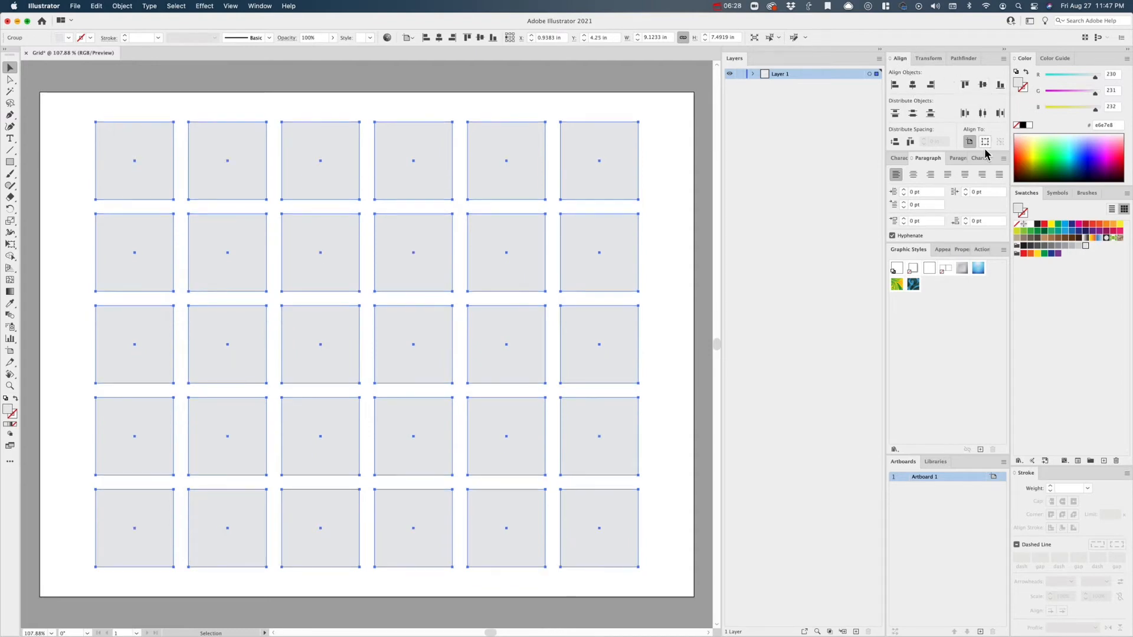
# - Hide the Align panel and display it again
pyautogui.click(260, 7)
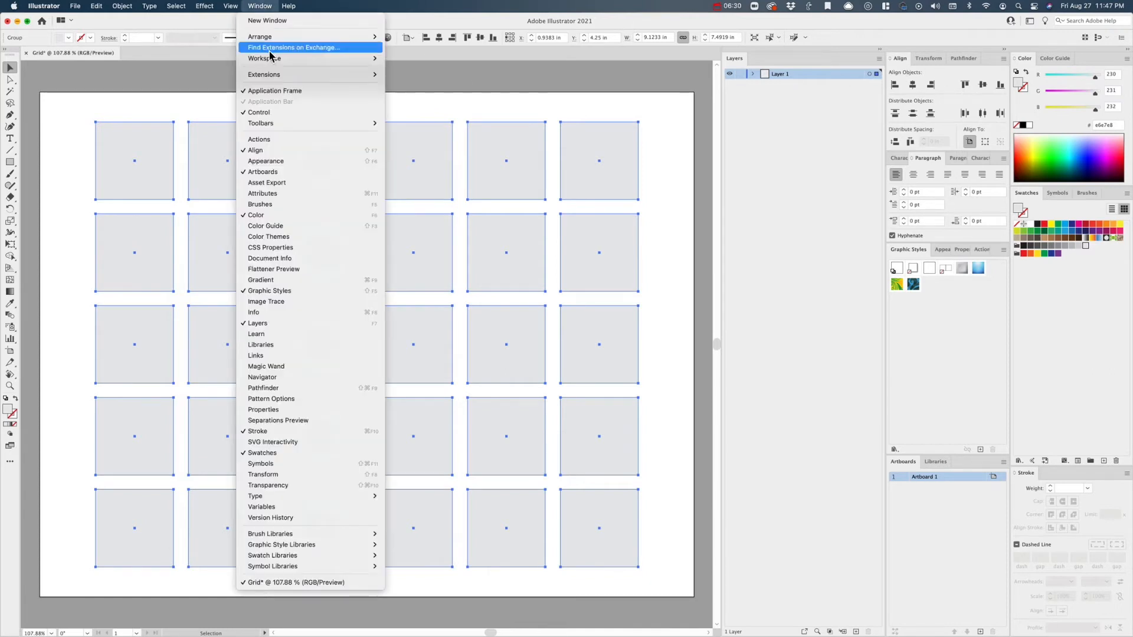
pyautogui.click(246, 151)
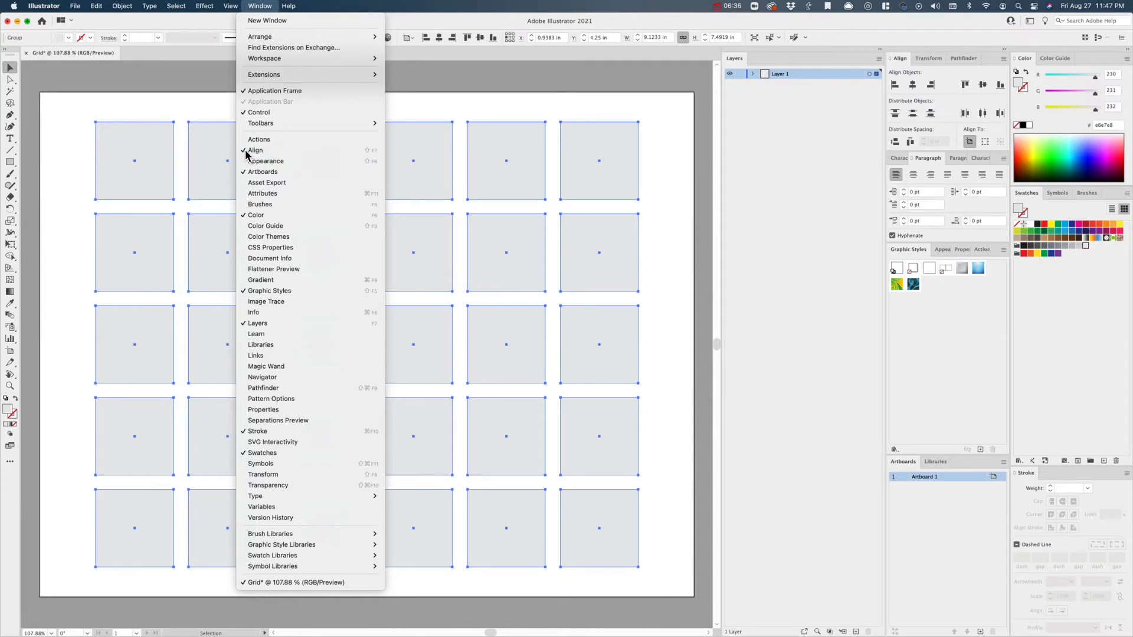
pyautogui.click(260, 5)
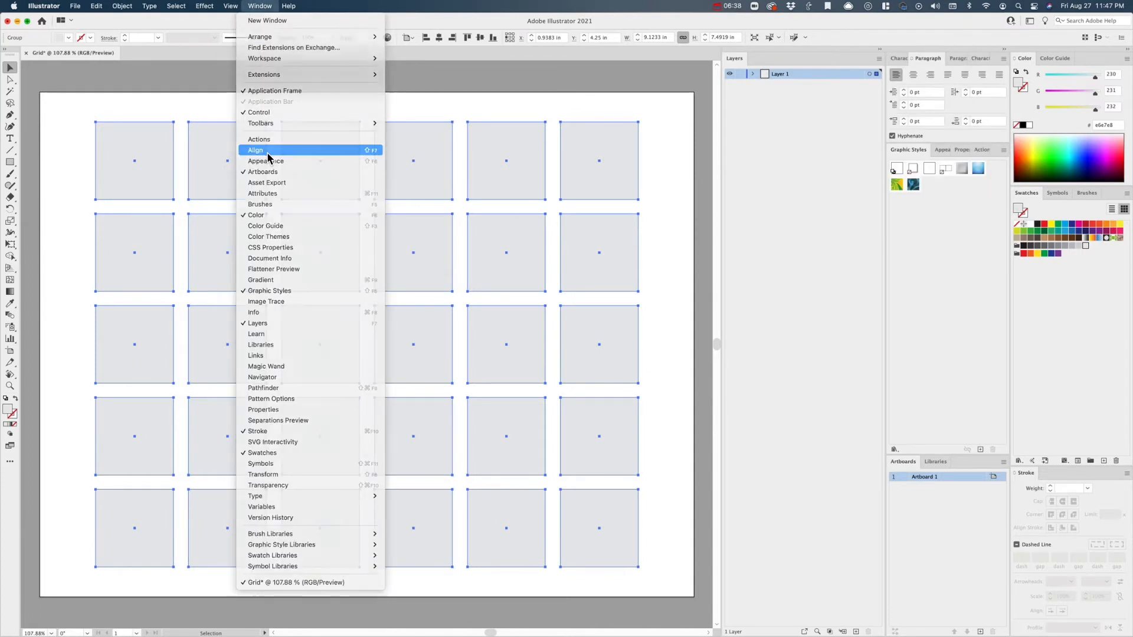
pyautogui.click(267, 151)
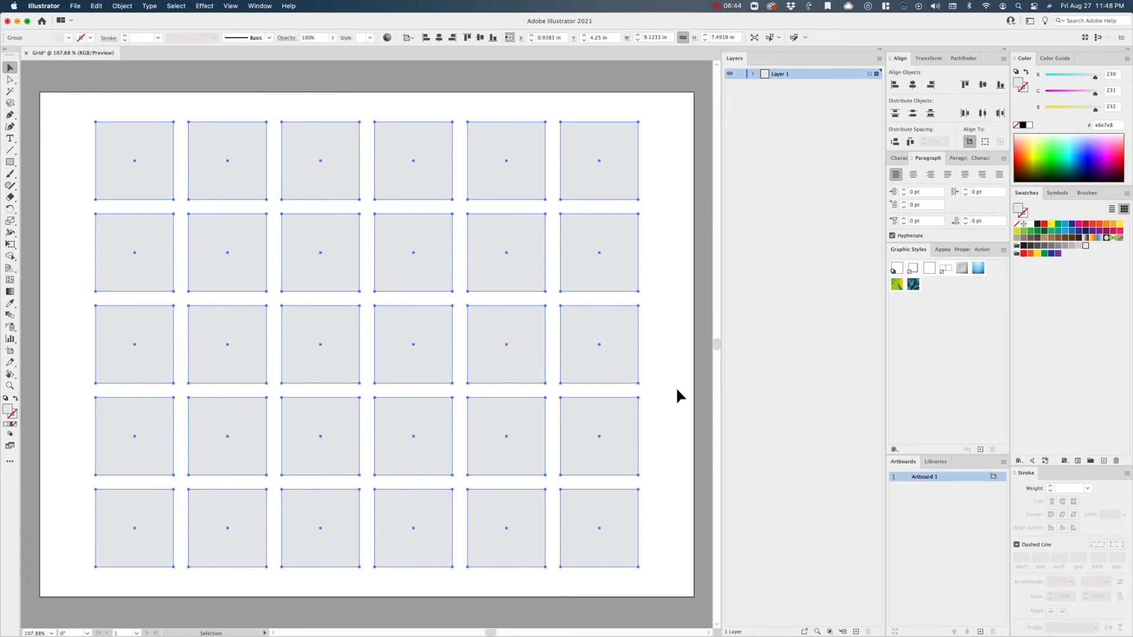
# - Ungroup the centered grid into individual squares
pyautogui.press('super')
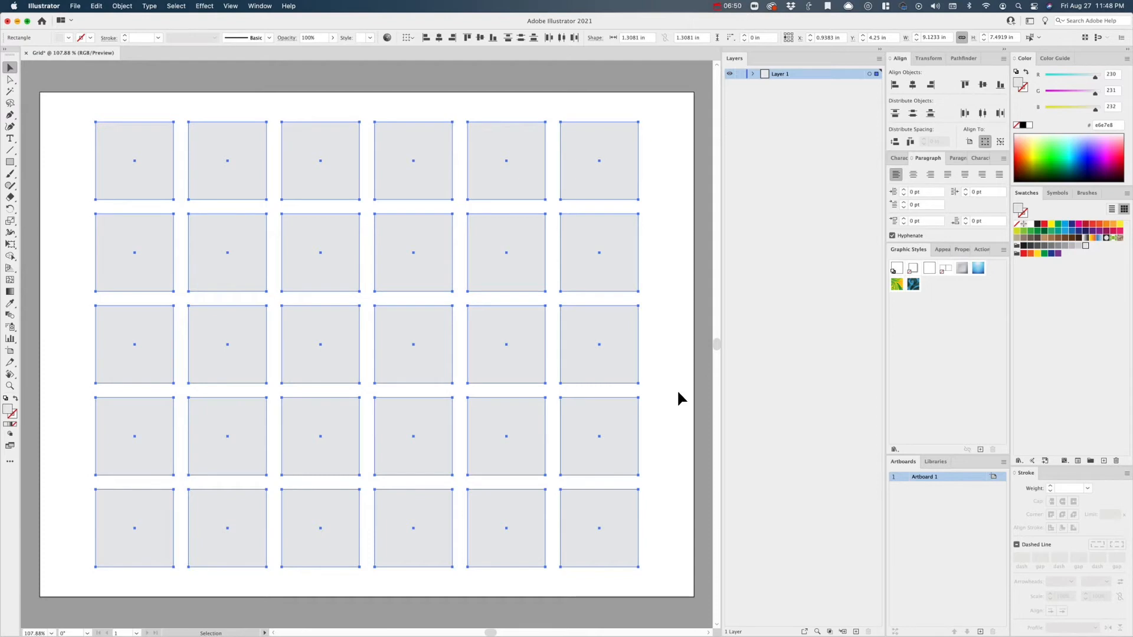
pyautogui.click(122, 6)
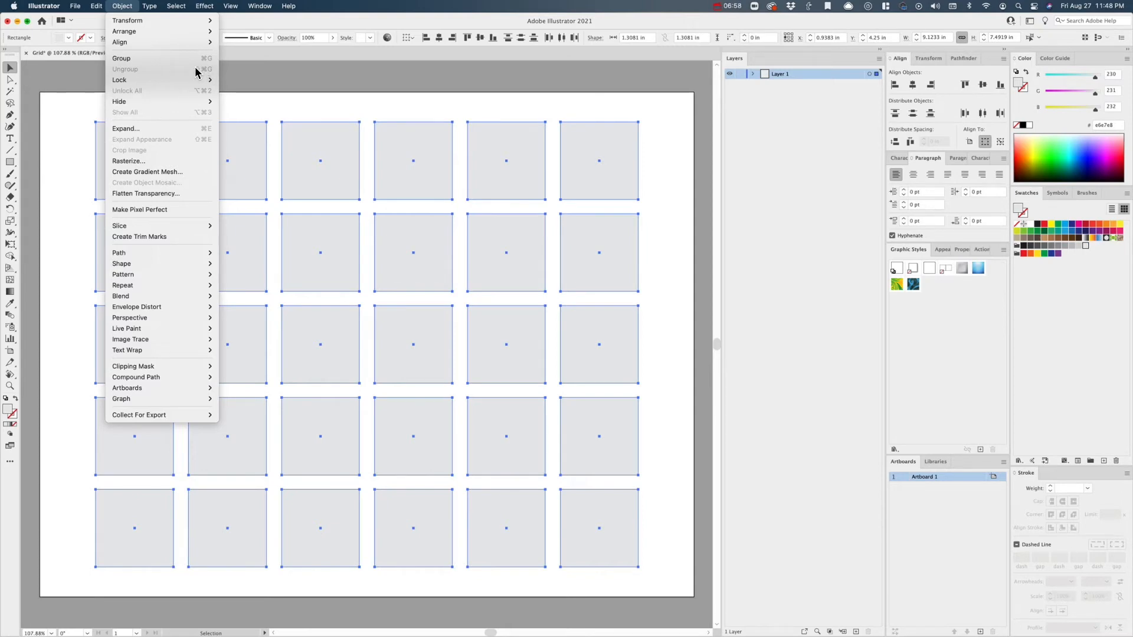
pyautogui.click(333, 95)
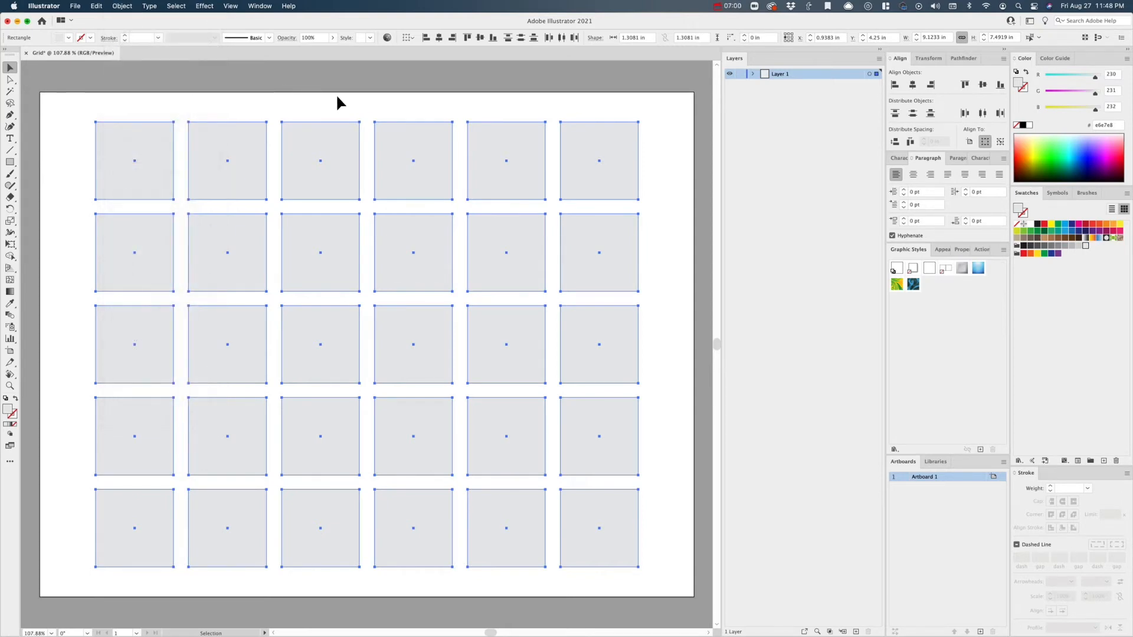
# - Move the third square of the top row on its own, return it to its place and clear the selection
pyautogui.click(341, 105)
pyautogui.click(327, 133)
pyautogui.moveTo(334, 155); pyautogui.dragTo(419, 164)
pyautogui.click(324, 172)
pyautogui.click(237, 169)
pyautogui.click(243, 89)
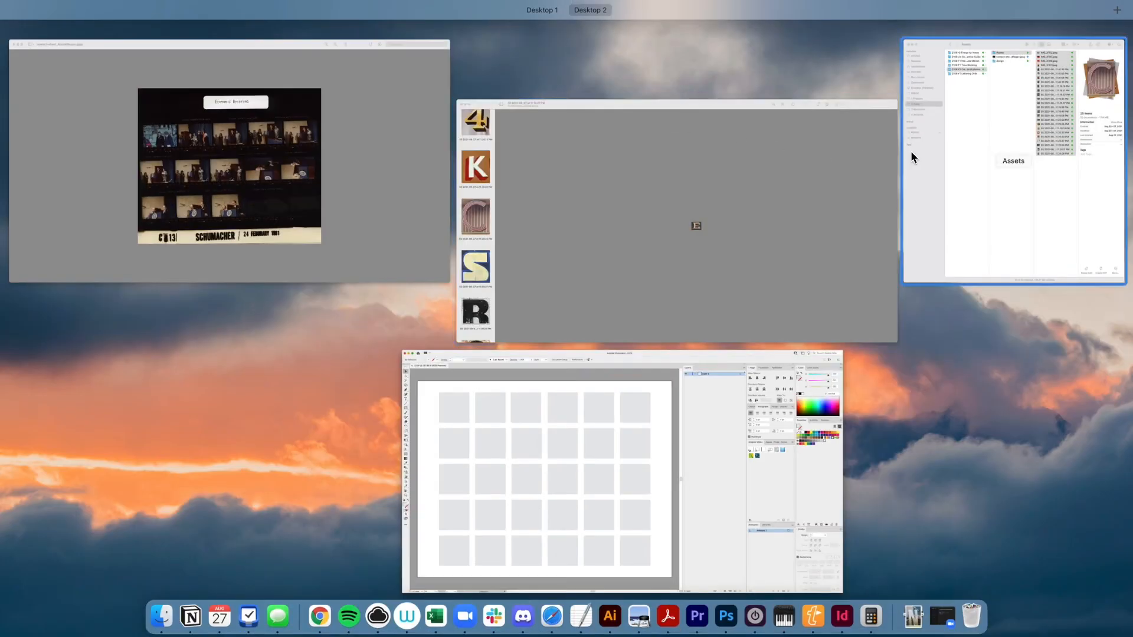
# - Switch to the Assets folder in Finder, fit its window to the left half of the screen and deselect all the photos
pyautogui.click(911, 151)
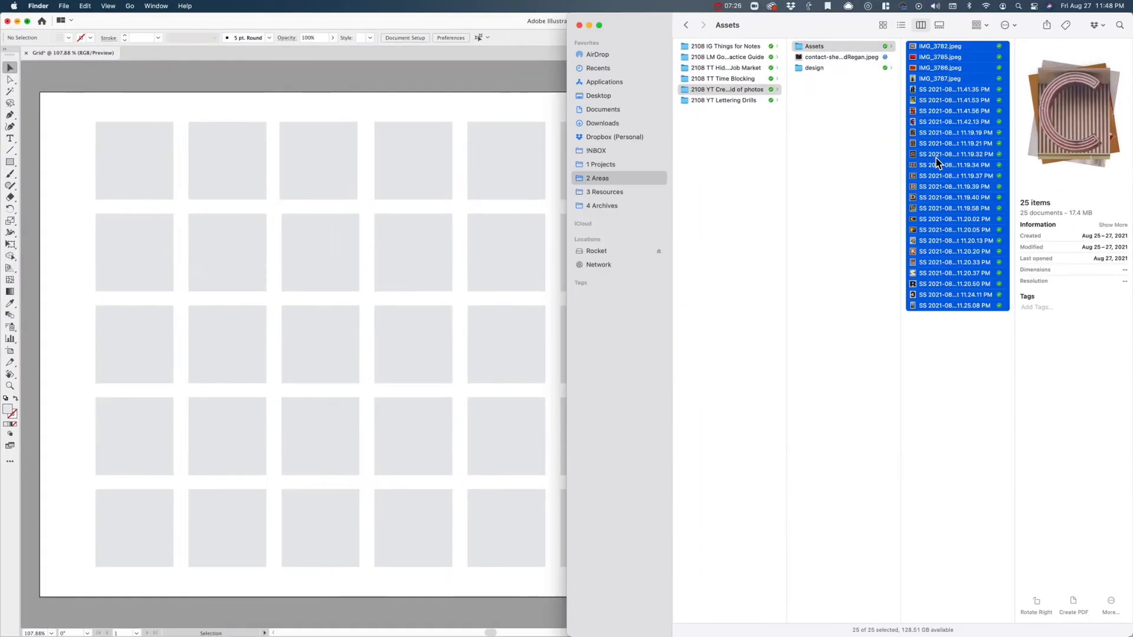
pyautogui.hotkey('ctrl', 'alt', 'Left')
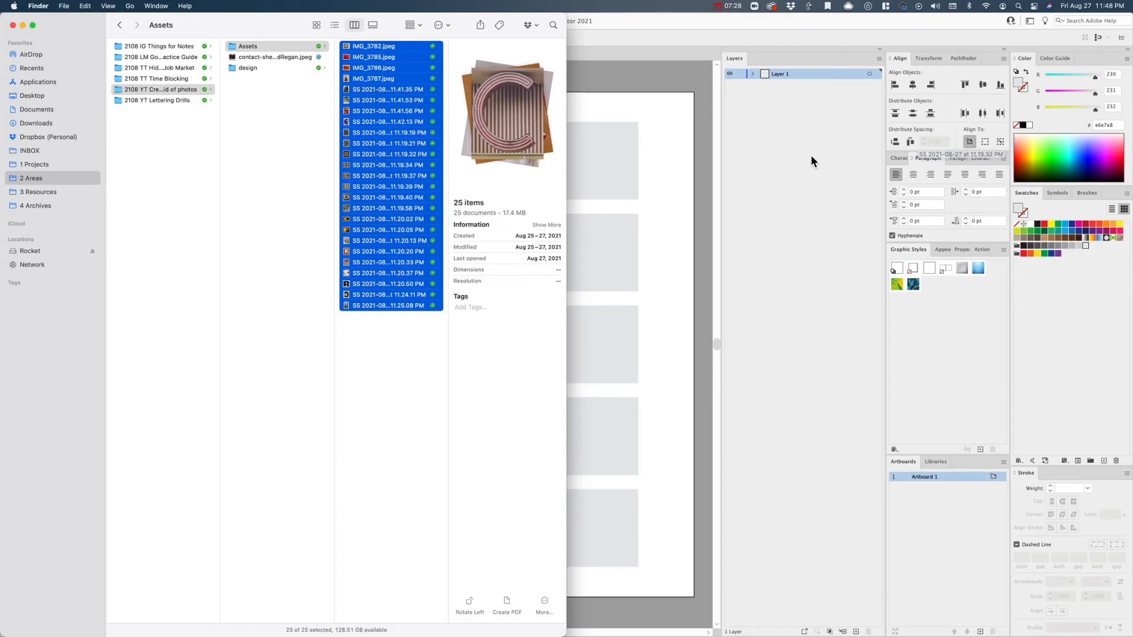
pyautogui.click(360, 323)
# - Place IMG_3782.jpeg from the Assets folder into the Illustrator grid document
pyautogui.click(383, 55)
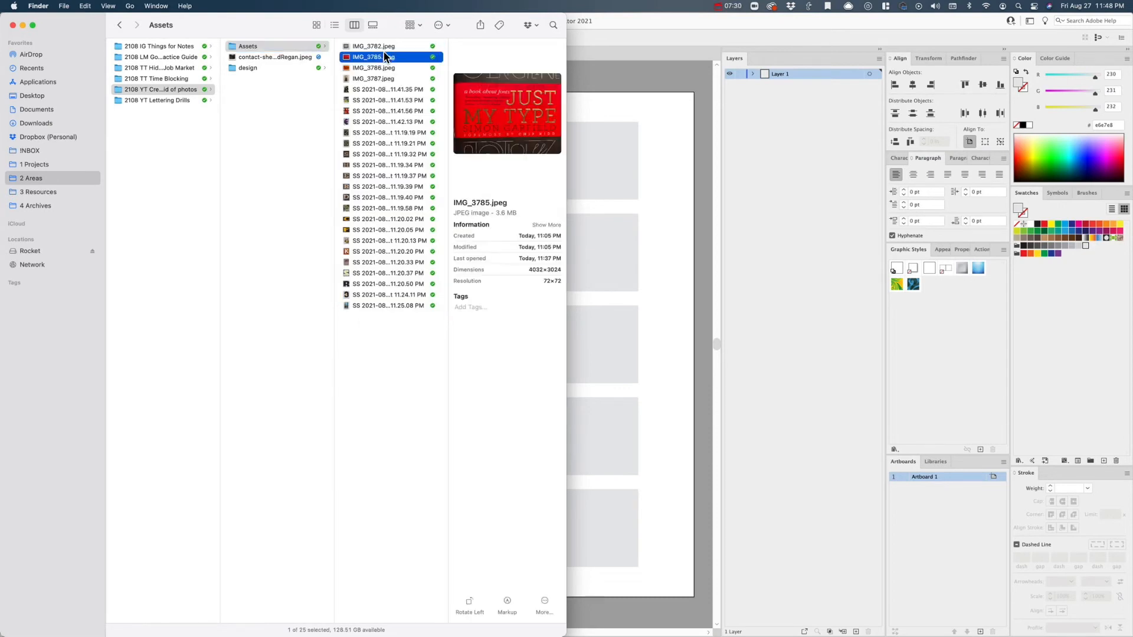
pyautogui.click(404, 101)
pyautogui.click(402, 82)
pyautogui.click(403, 91)
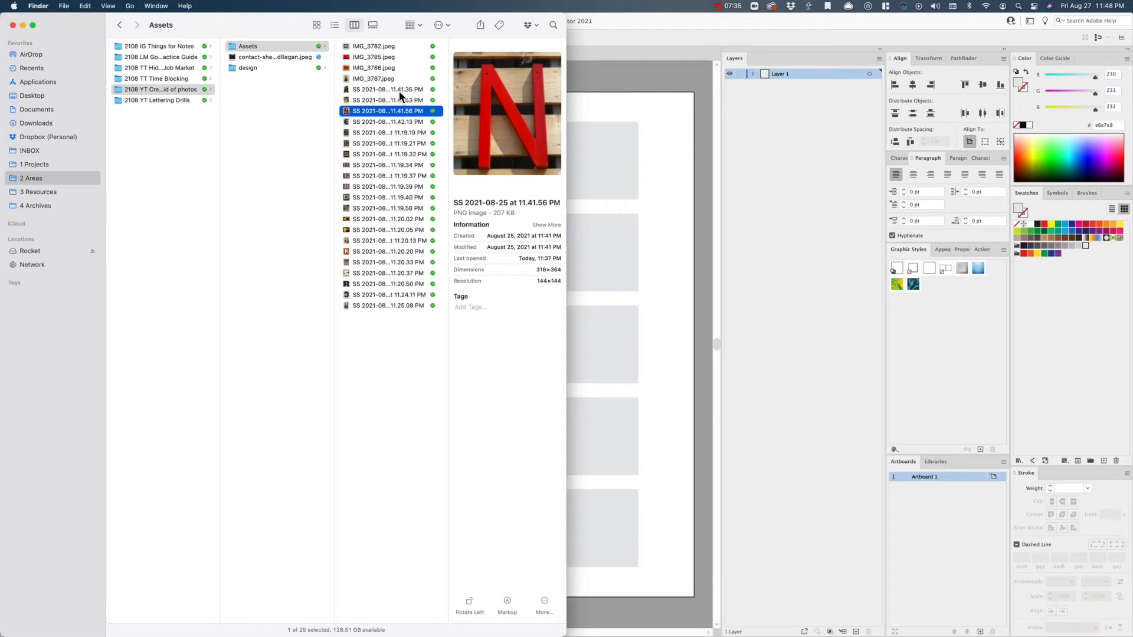
pyautogui.click(383, 47)
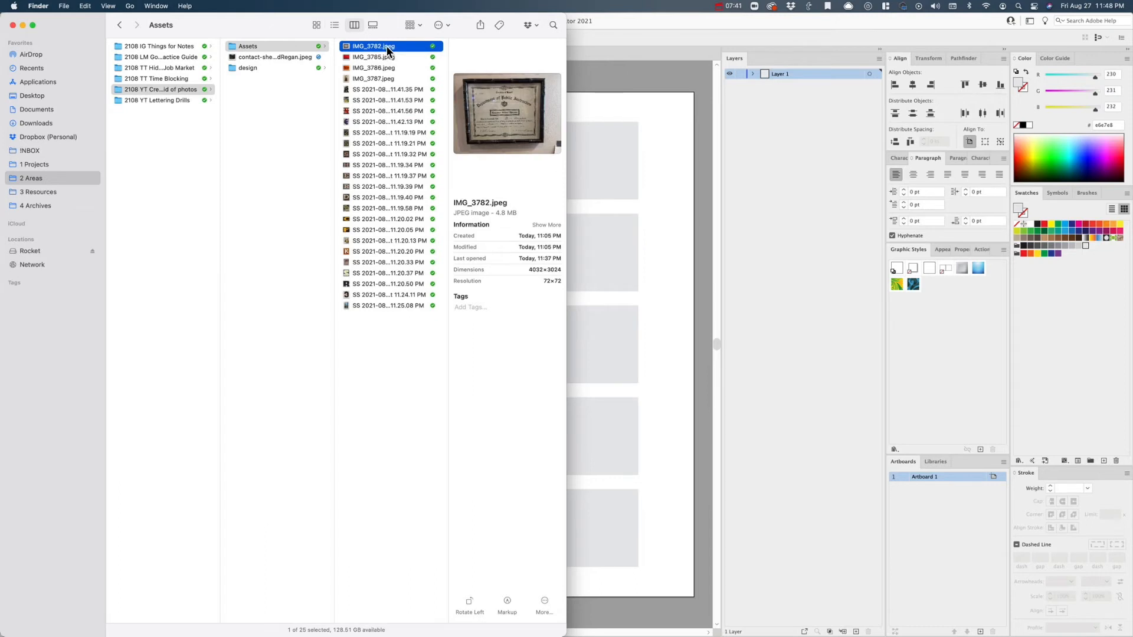
pyautogui.moveTo(383, 51); pyautogui.dragTo(654, 199)
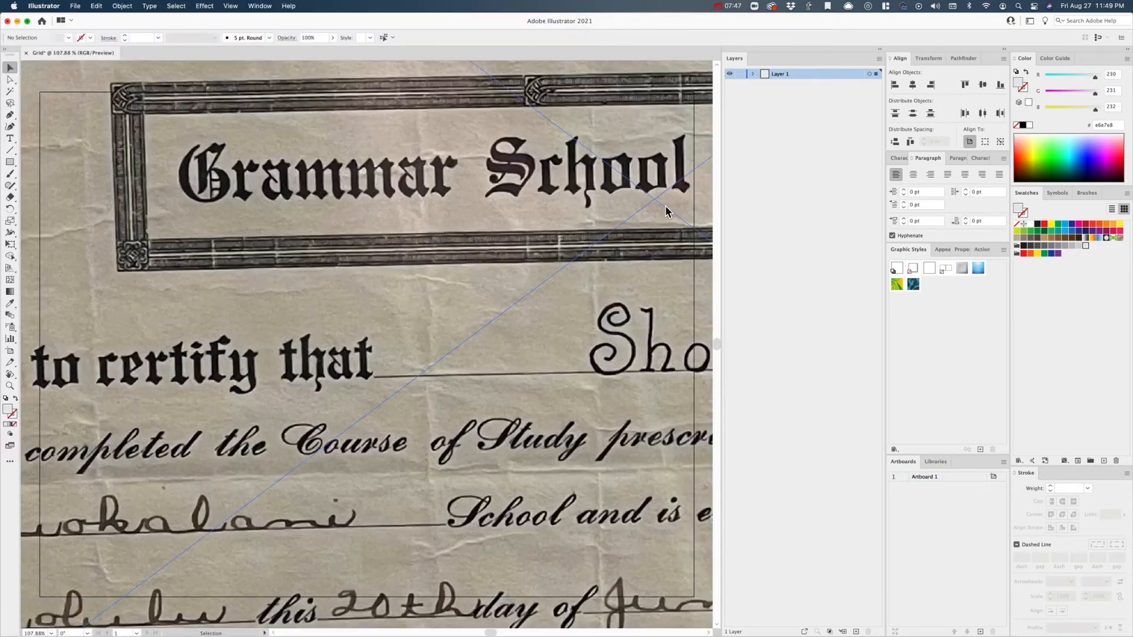
# - Send the placed diploma photo to the back, behind the grid of squares, and deselect it
pyautogui.scroll(-5, 659, 208)
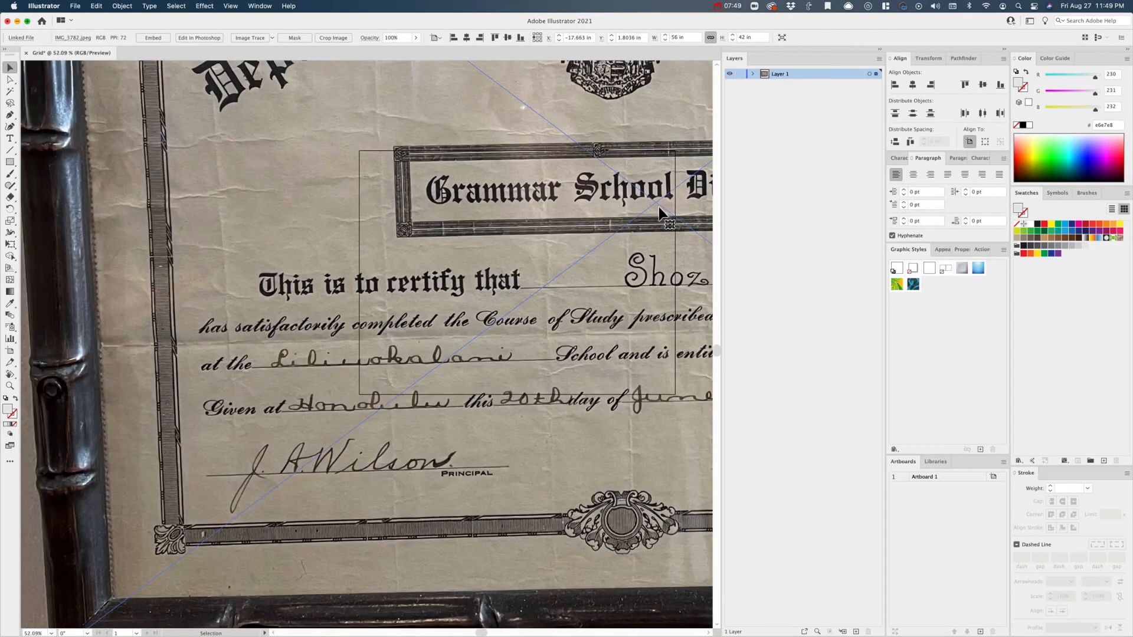
pyautogui.scroll(-6, 659, 207)
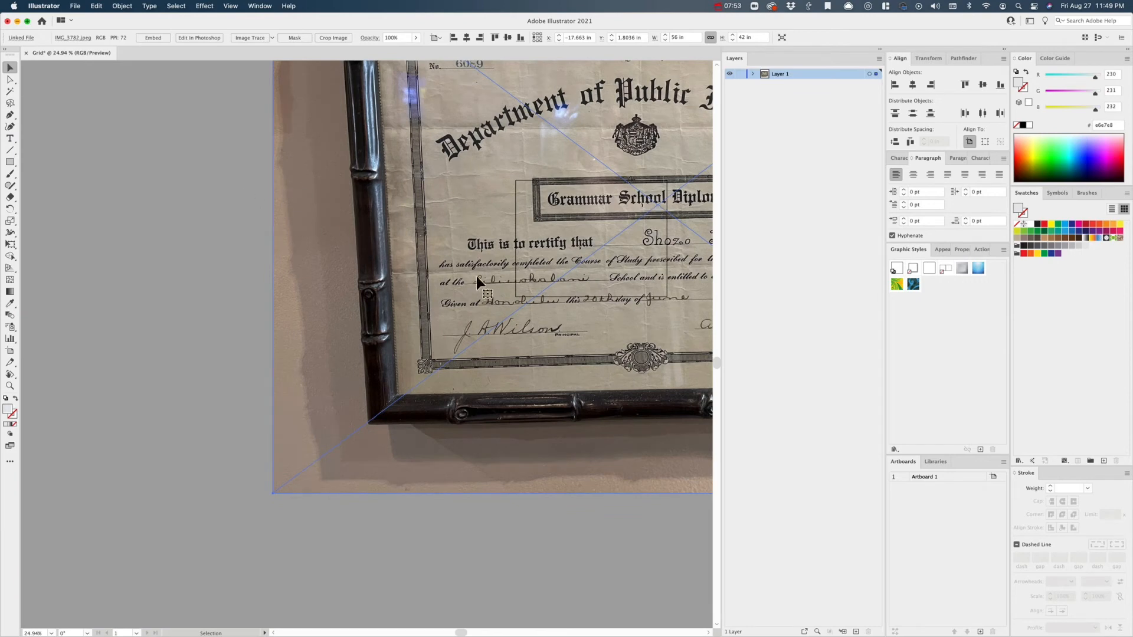
pyautogui.scroll(-2, 388, 225)
pyautogui.scroll(1, 388, 226)
pyautogui.hscroll(5, 387, 225)
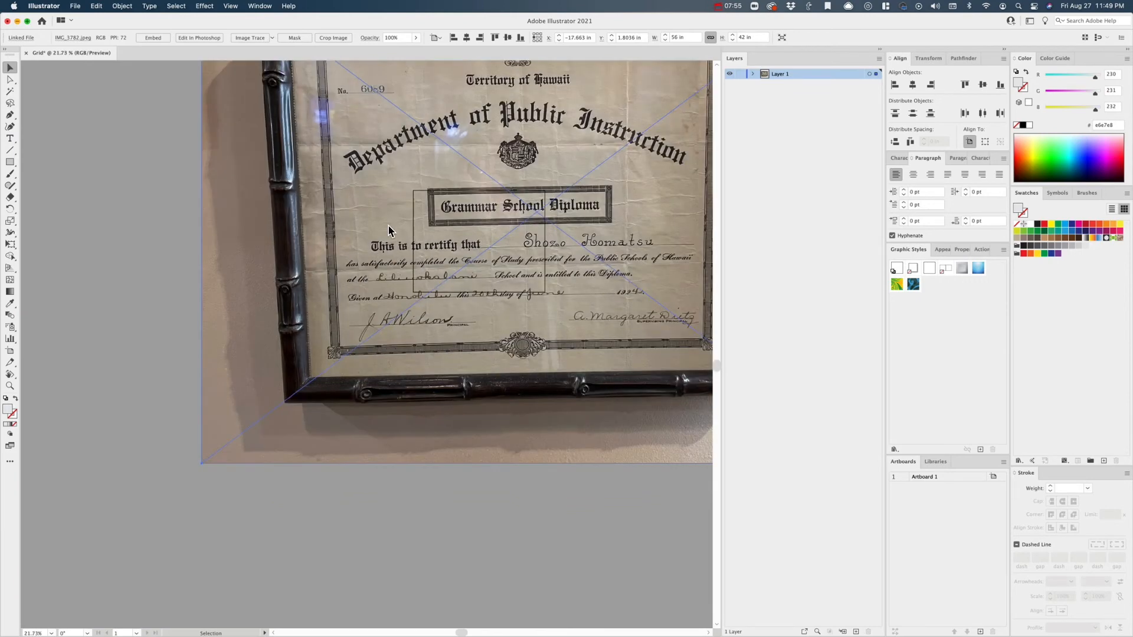
pyautogui.scroll(2, 389, 229)
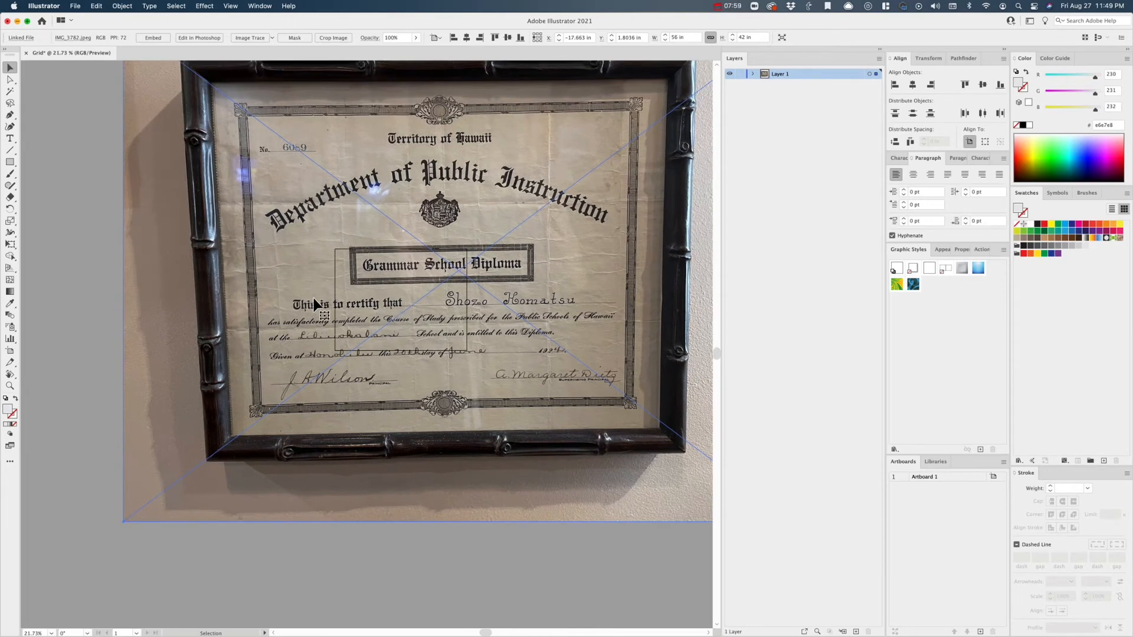
pyautogui.rightClick(362, 246)
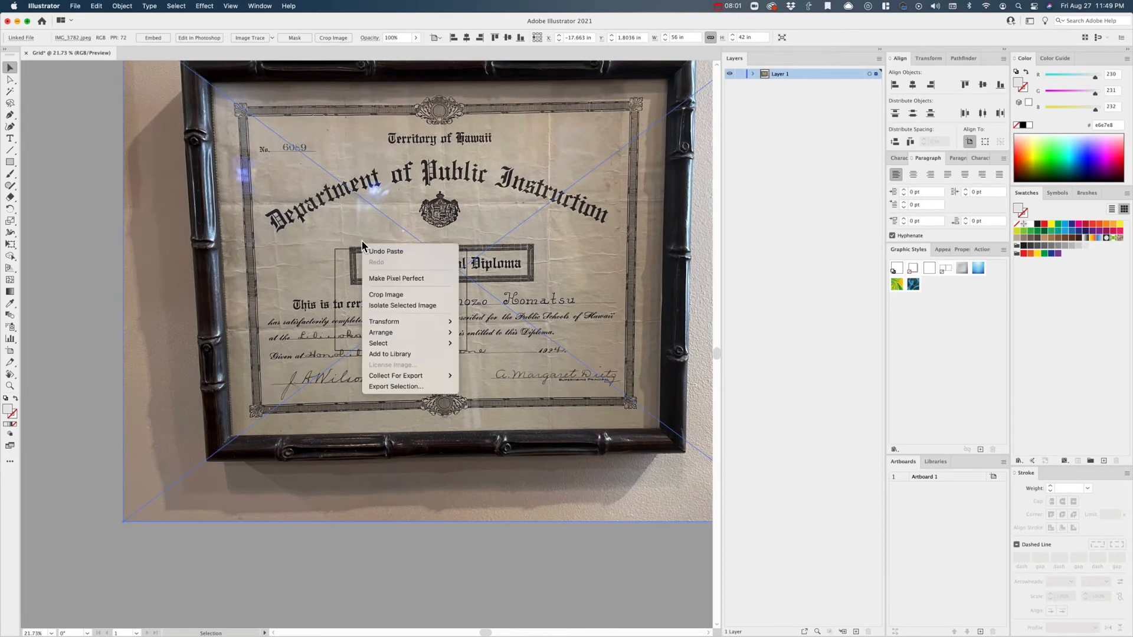
pyautogui.moveTo(404, 330)
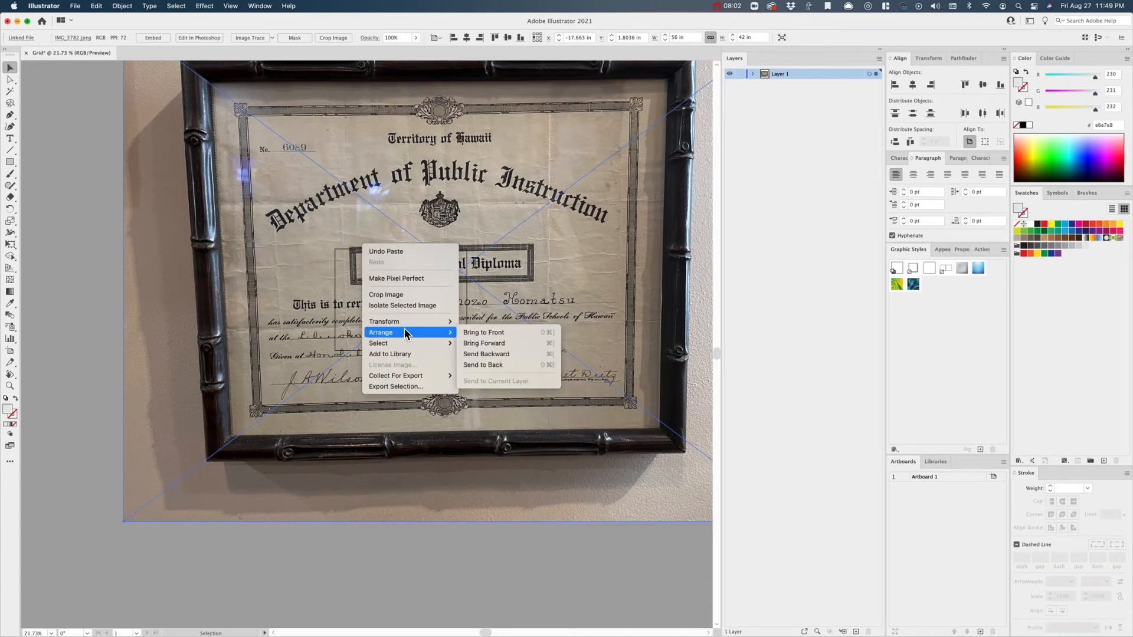
pyautogui.click(516, 362)
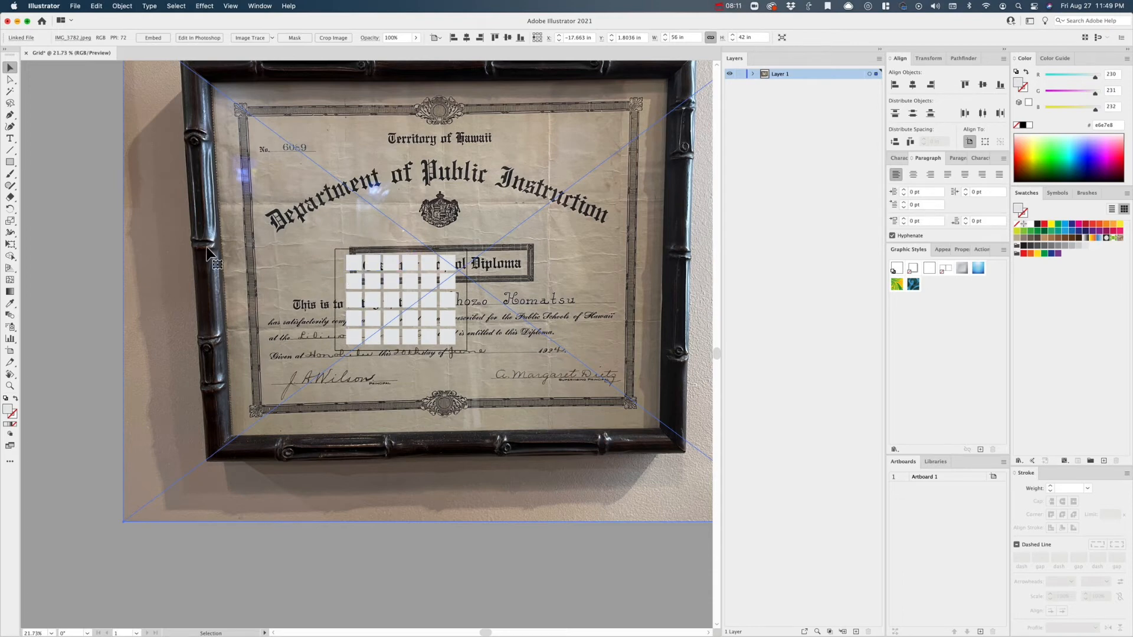
pyautogui.click(108, 267)
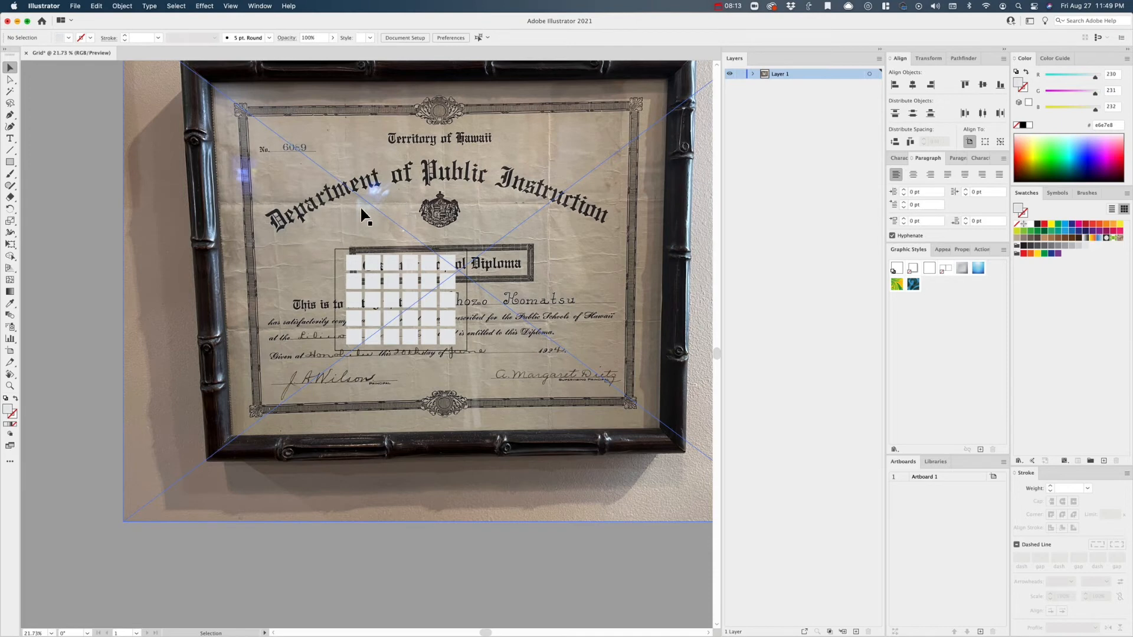
# - Switch to the Assets folder in Finder, preview several of the screenshot photos, and return to the Illustrator grid
pyautogui.press('super+Tab')
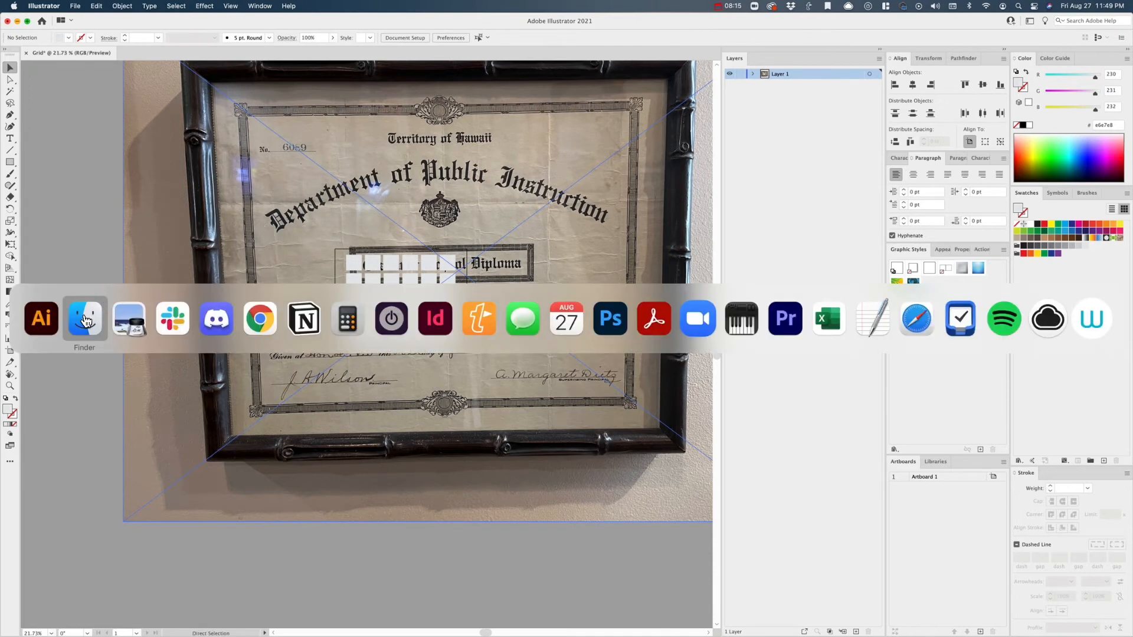
pyautogui.click(389, 89)
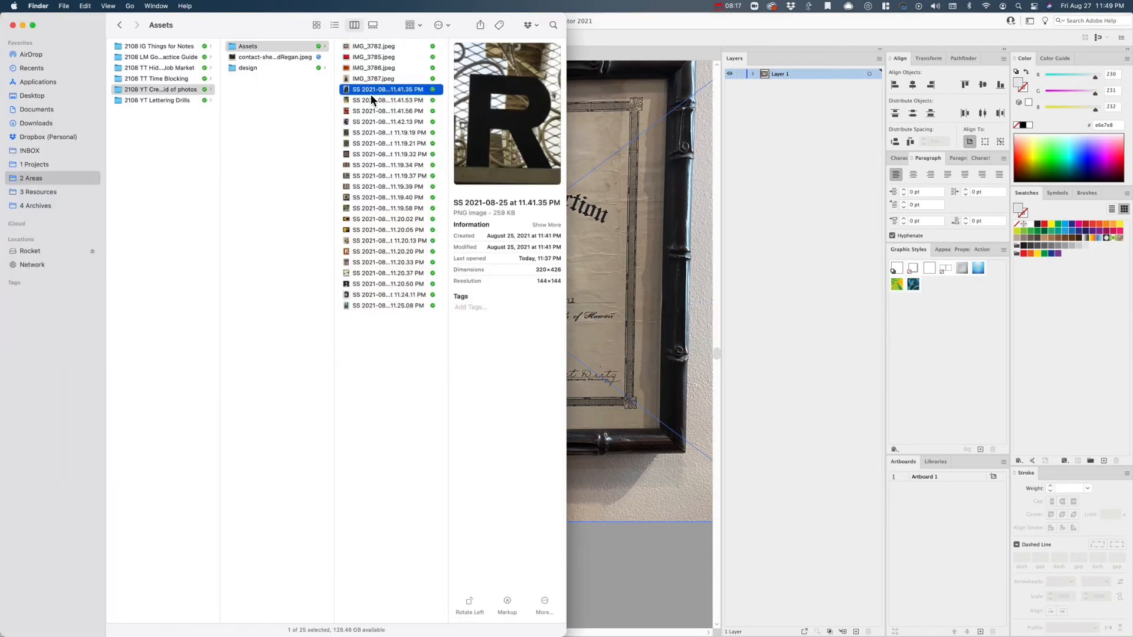
pyautogui.click(398, 113)
pyautogui.click(394, 132)
pyautogui.click(394, 143)
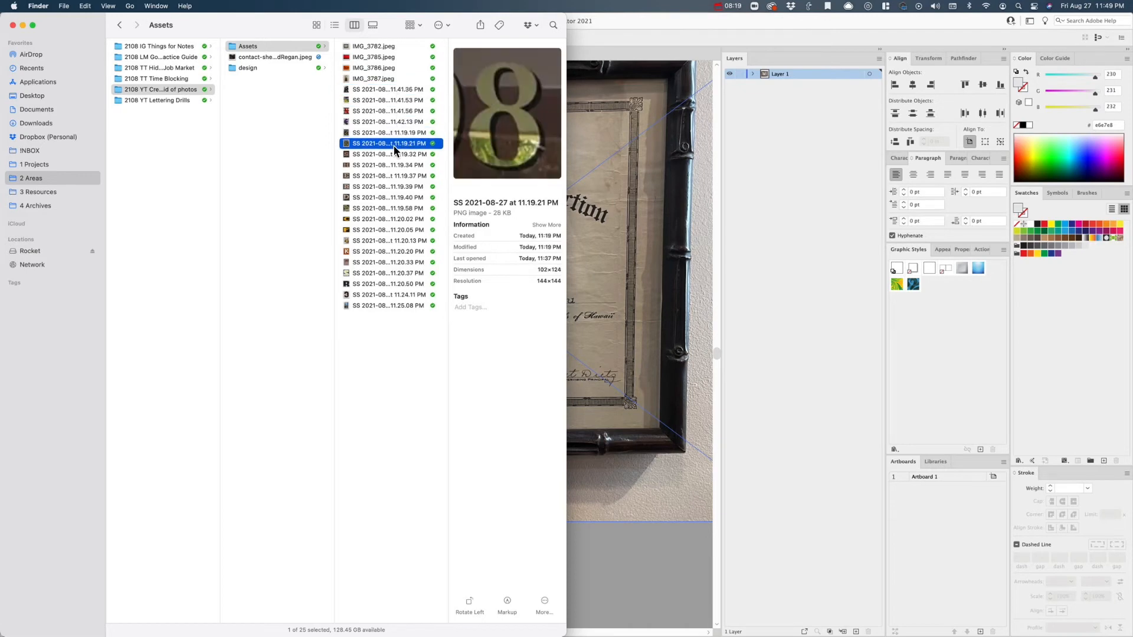
pyautogui.click(393, 156)
pyautogui.click(625, 555)
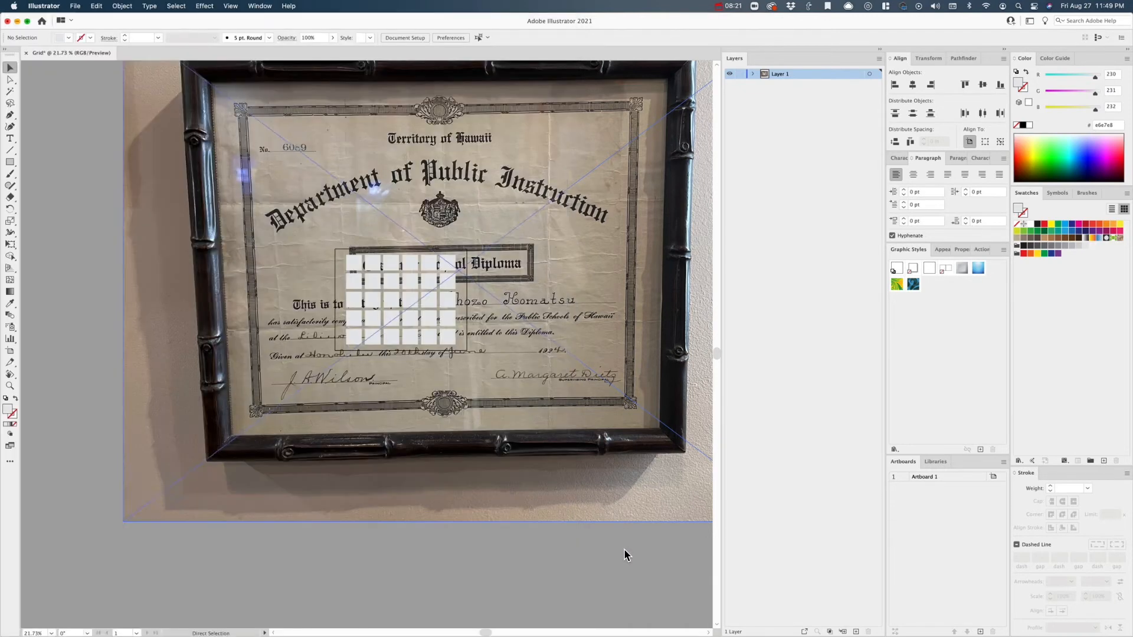
# - Rotate the diploma photo clockwise and position it so the "a" of "Department" lies behind the top-left square
pyautogui.moveTo(376, 198); pyautogui.dragTo(414, 256)
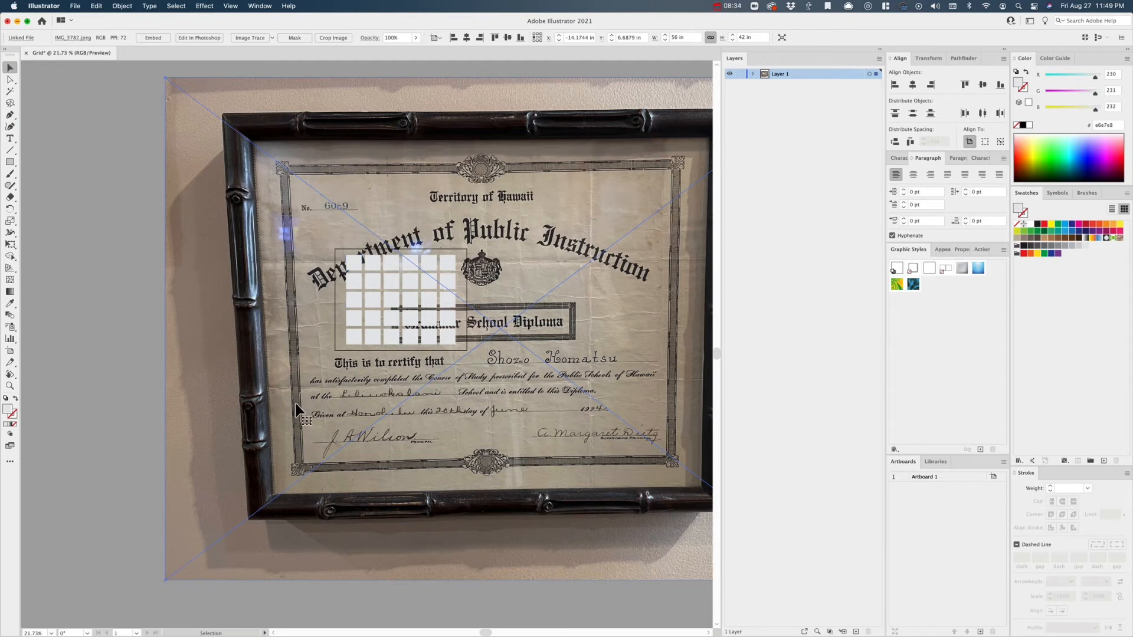
pyautogui.press('r')
pyautogui.moveTo(125, 561); pyautogui.dragTo(86, 400)
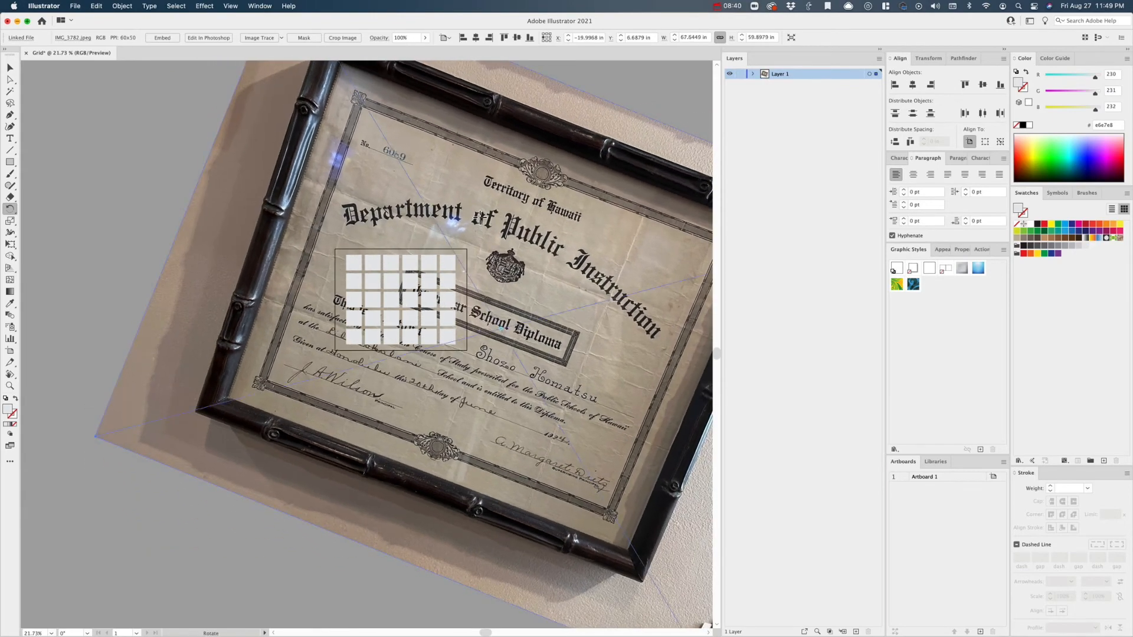
pyautogui.press('v')
pyautogui.moveTo(475, 222); pyautogui.dragTo(446, 261)
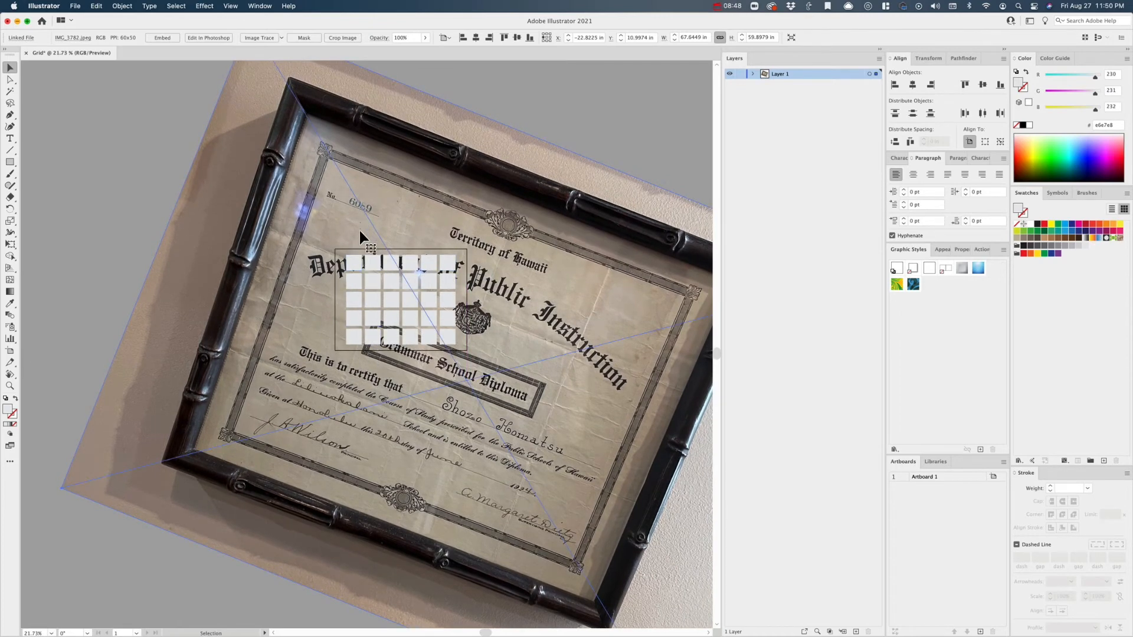
# - Add the top-left square to the selection with the diploma photo and make a clipping mask from them
pyautogui.keyDown('shift'); pyautogui.click(353, 266); pyautogui.keyUp('shift')
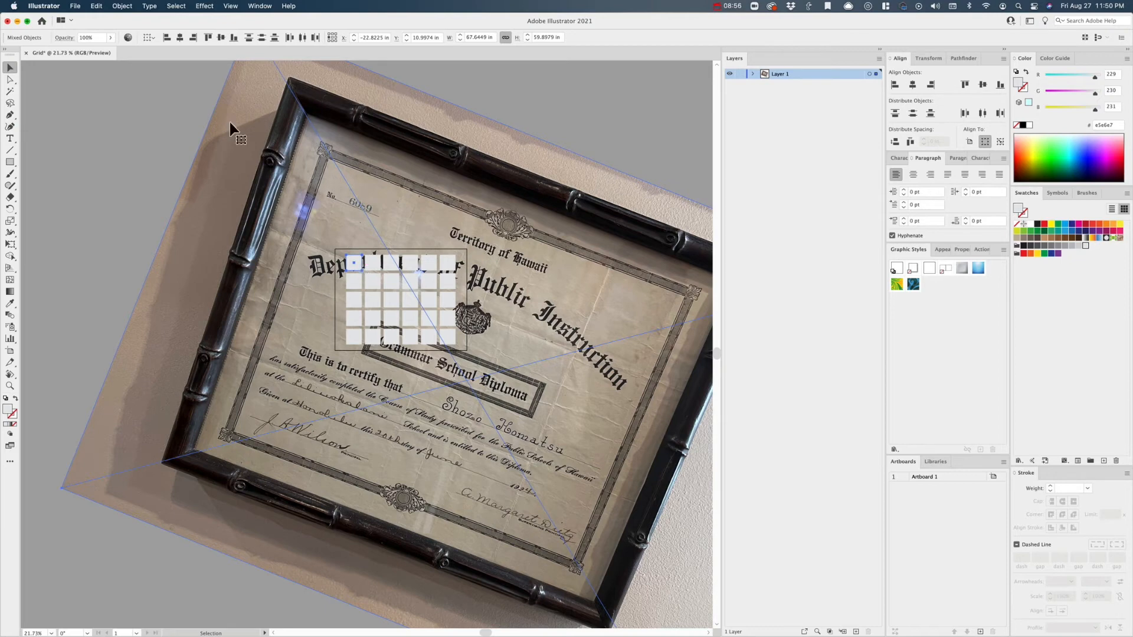
pyautogui.click(122, 6)
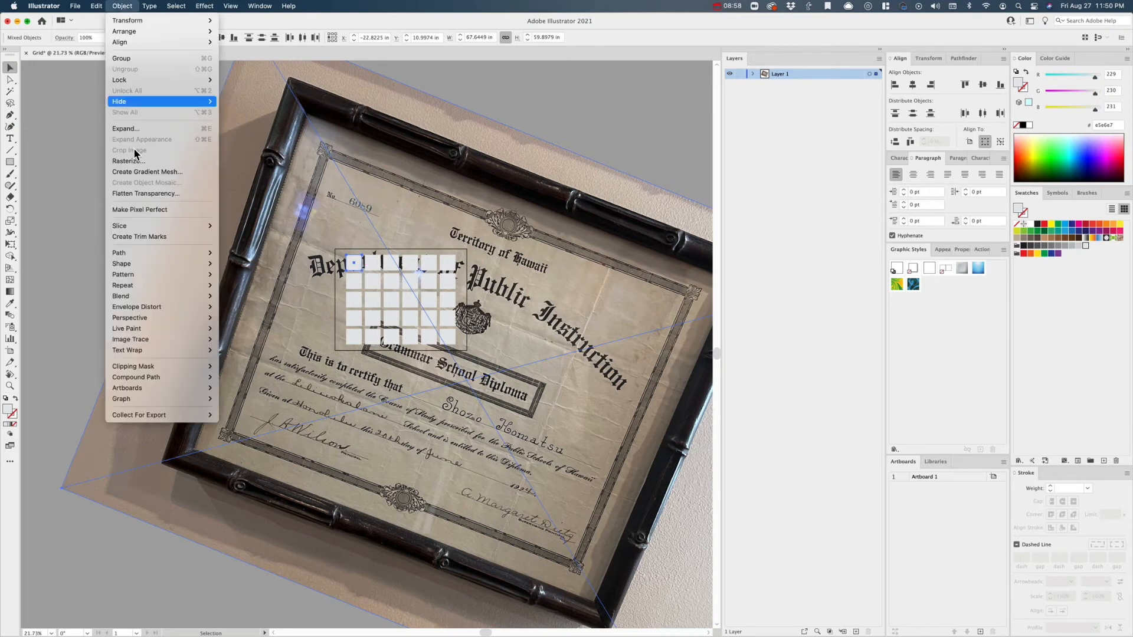
pyautogui.moveTo(160, 366)
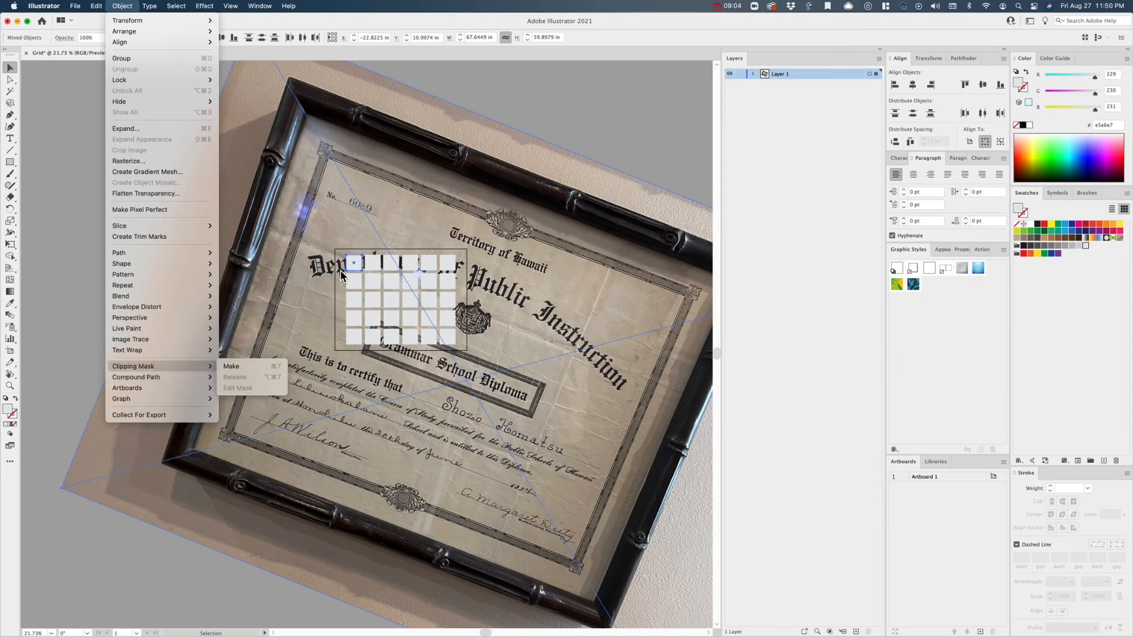
pyautogui.click(261, 367)
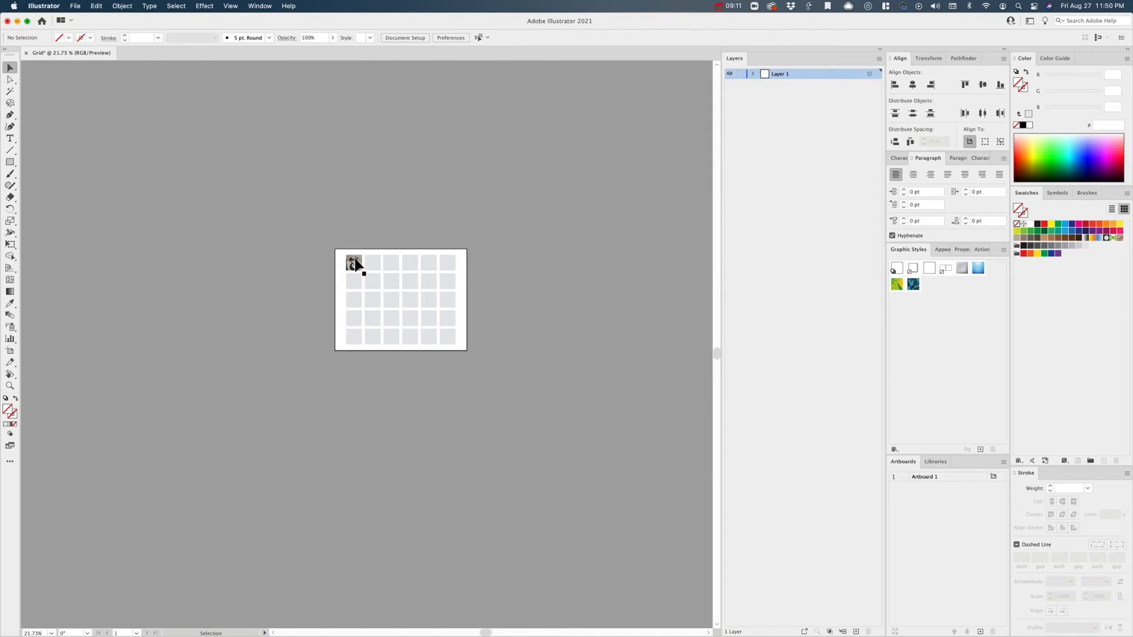
# - Select only the photo inside the top-left clipping mask with Direct Selection, and clear the selection
pyautogui.scroll(5, 361, 257)
pyautogui.press('a')
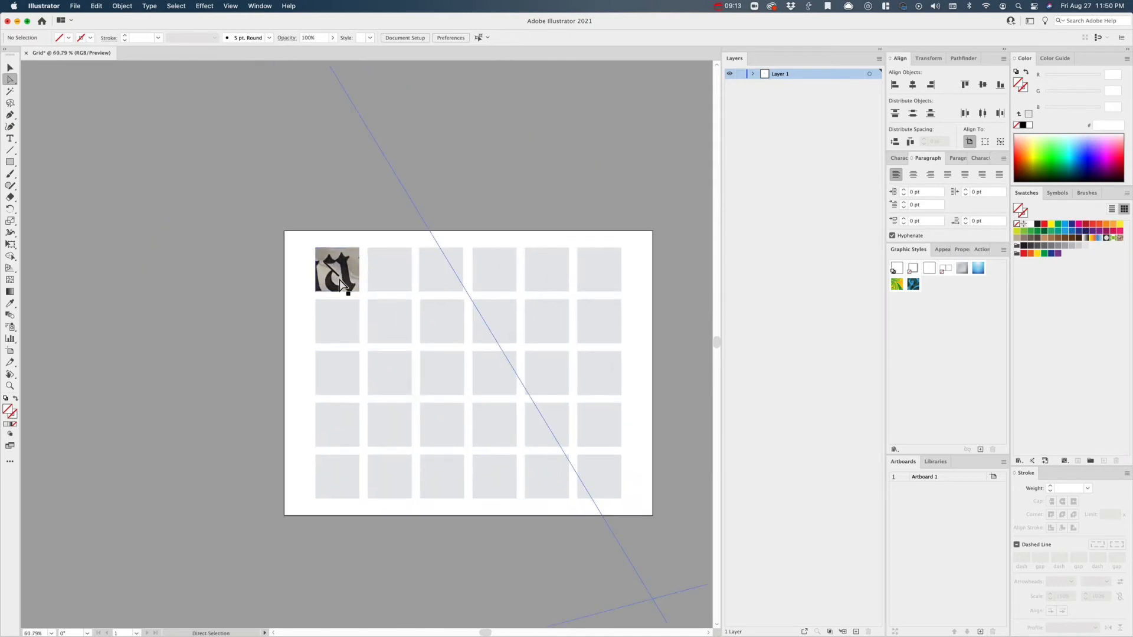
pyautogui.click(343, 284)
pyautogui.scroll(-4, 341, 281)
pyautogui.scroll(3, 340, 282)
pyautogui.scroll(2, 341, 285)
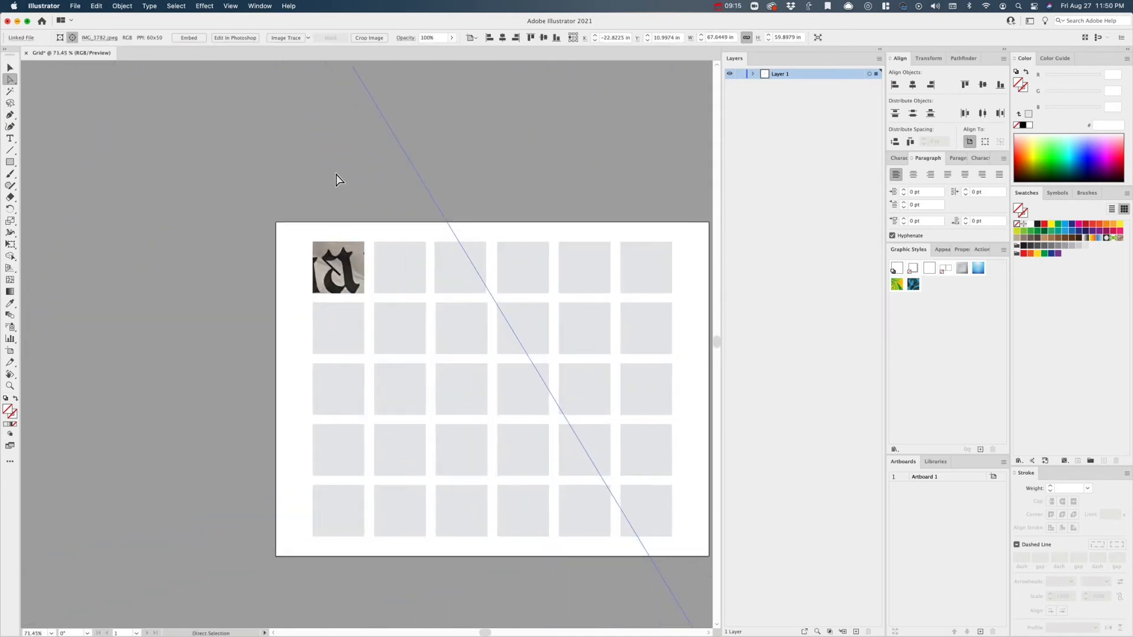
pyautogui.click(336, 185)
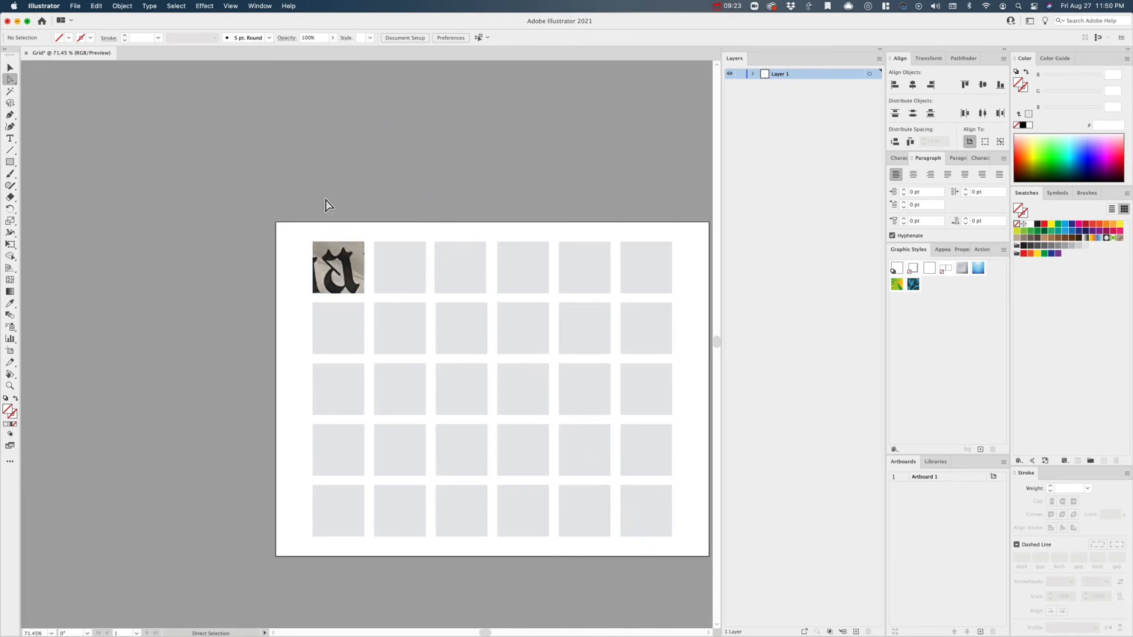
pyautogui.click(341, 280)
pyautogui.moveTo(341, 280); pyautogui.dragTo(337, 246)
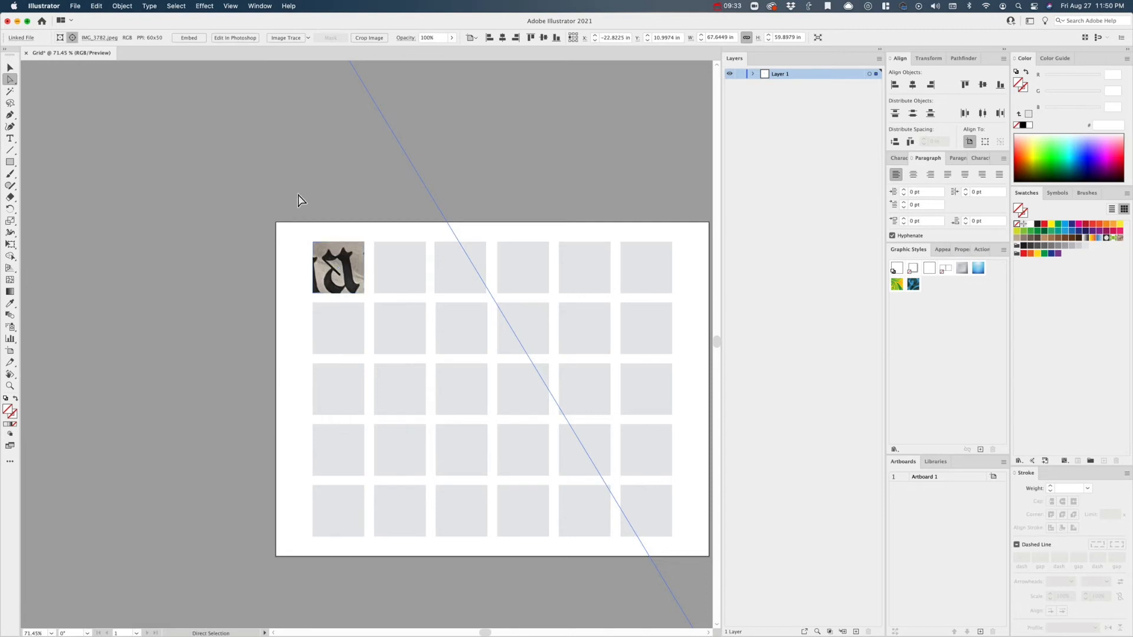
pyautogui.click(276, 165)
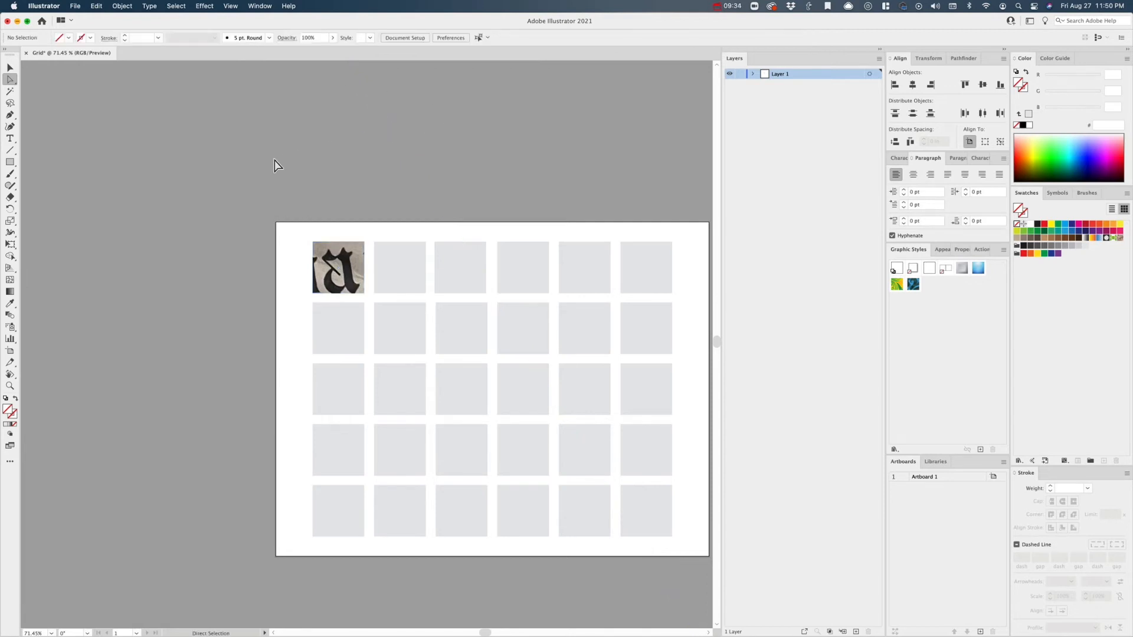
# - Select the whole clipped top-left square as one group with the Selection tool, and deselect it
pyautogui.click(10, 69)
pyautogui.click(333, 259)
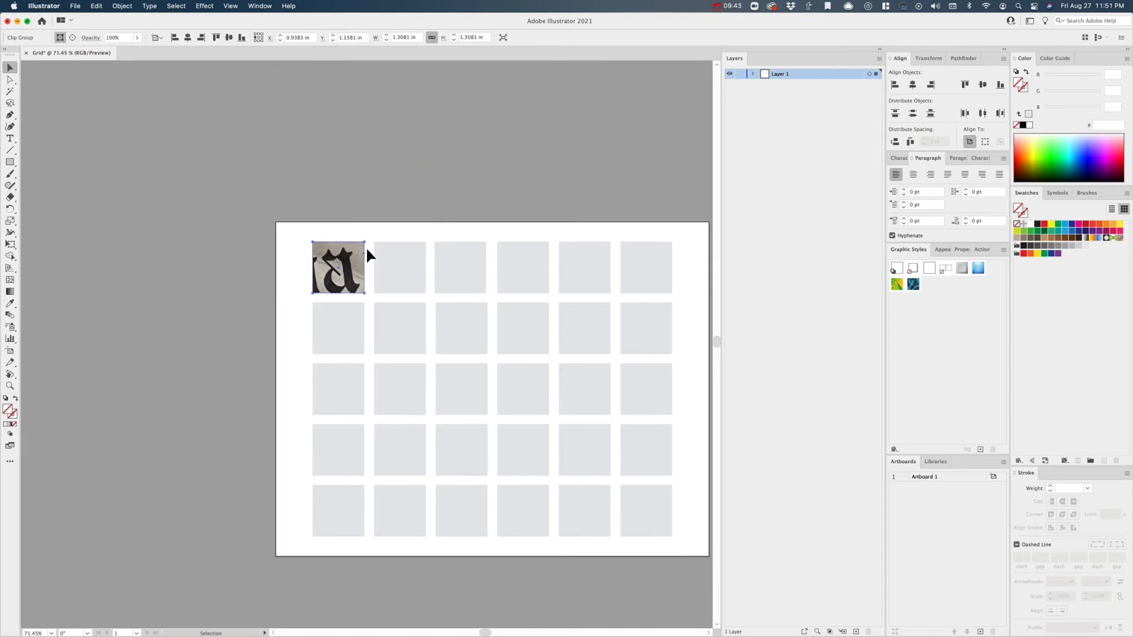
pyautogui.click(10, 80)
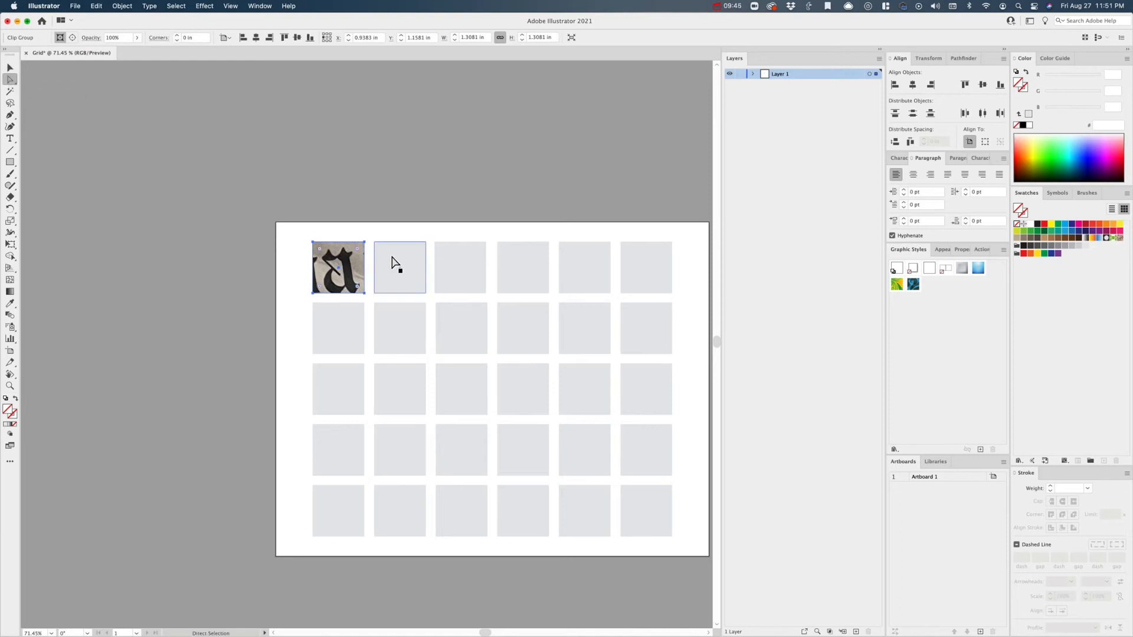
pyautogui.click(361, 199)
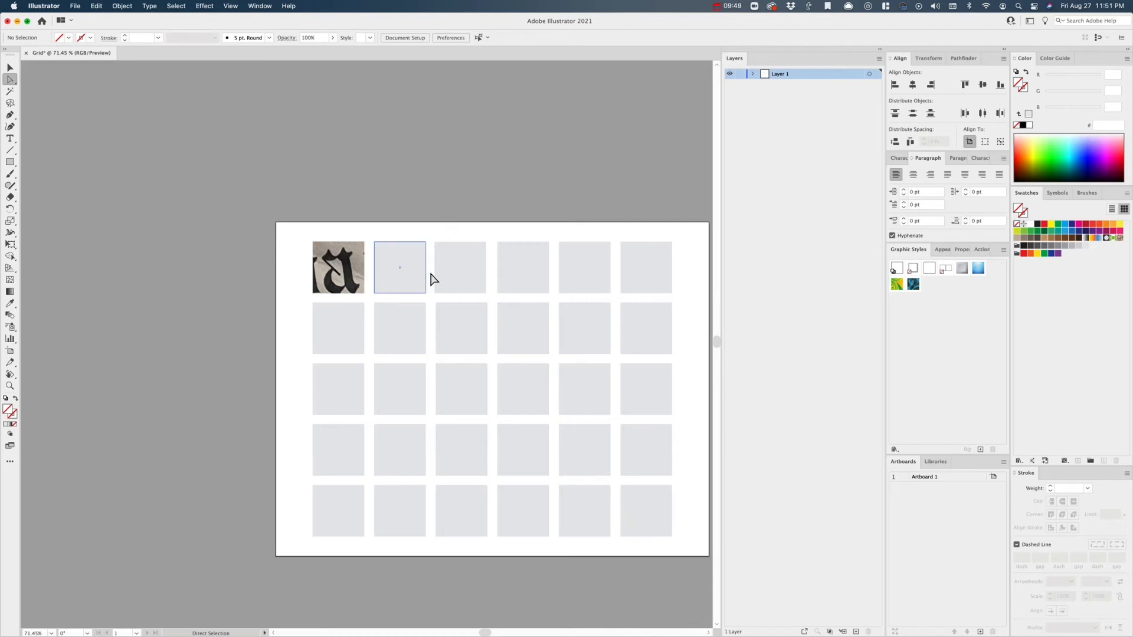
# - Select the photo inside the top-left clipping mask and rotate it slightly further clockwise
pyautogui.click(352, 277)
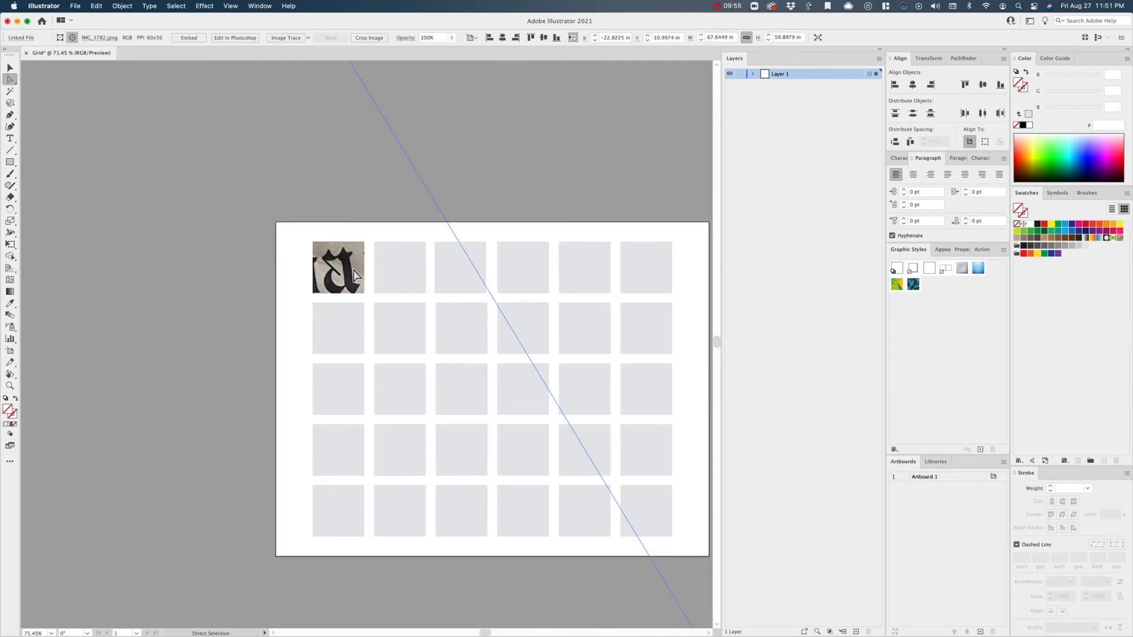
pyautogui.scroll(-5, 361, 320)
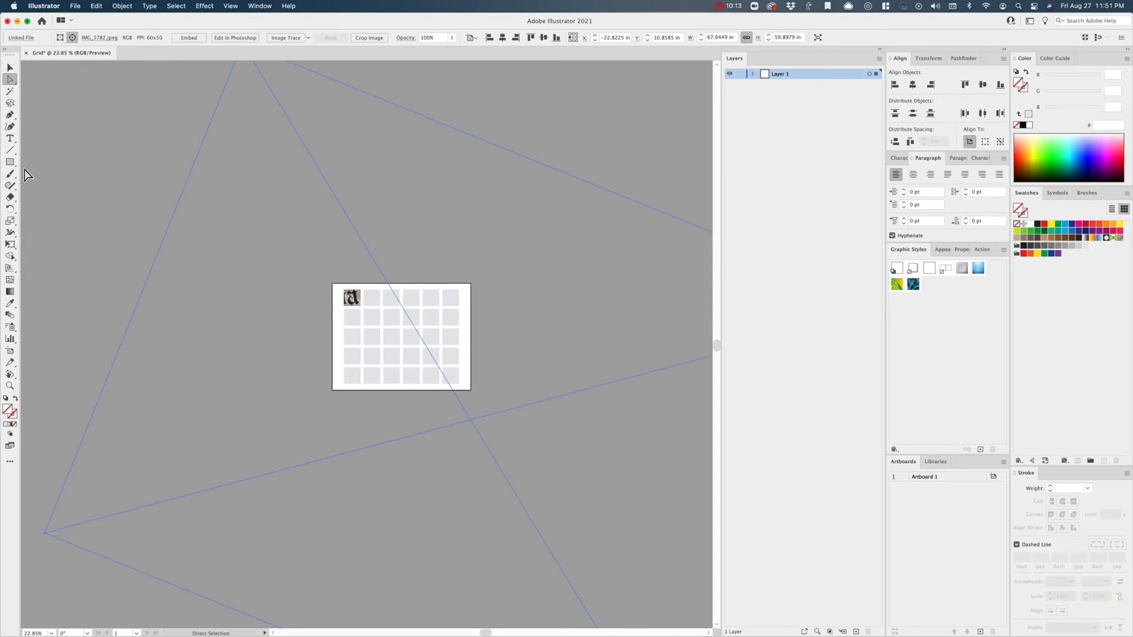
pyautogui.click(10, 210)
pyautogui.moveTo(646, 155); pyautogui.dragTo(661, 167)
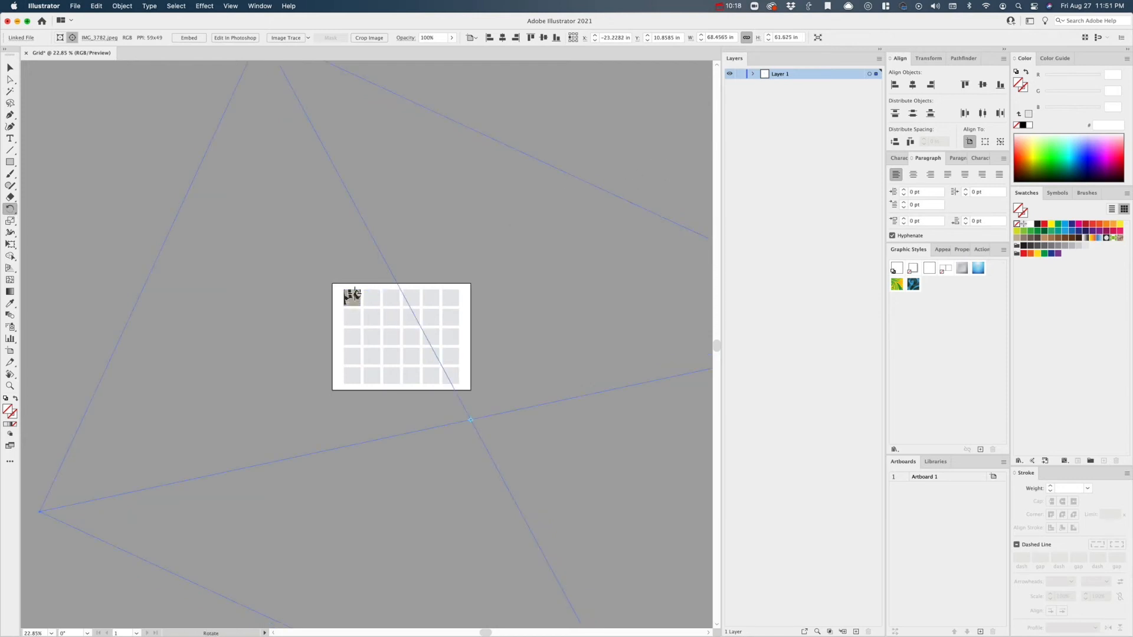
# - Shift the rotated photo within its mask so the letter "a" fills the top-left square, and deselect it
pyautogui.press('a')
pyautogui.press('r')
pyautogui.press('a')
pyautogui.moveTo(356, 304); pyautogui.dragTo(348, 303)
pyautogui.click(368, 326)
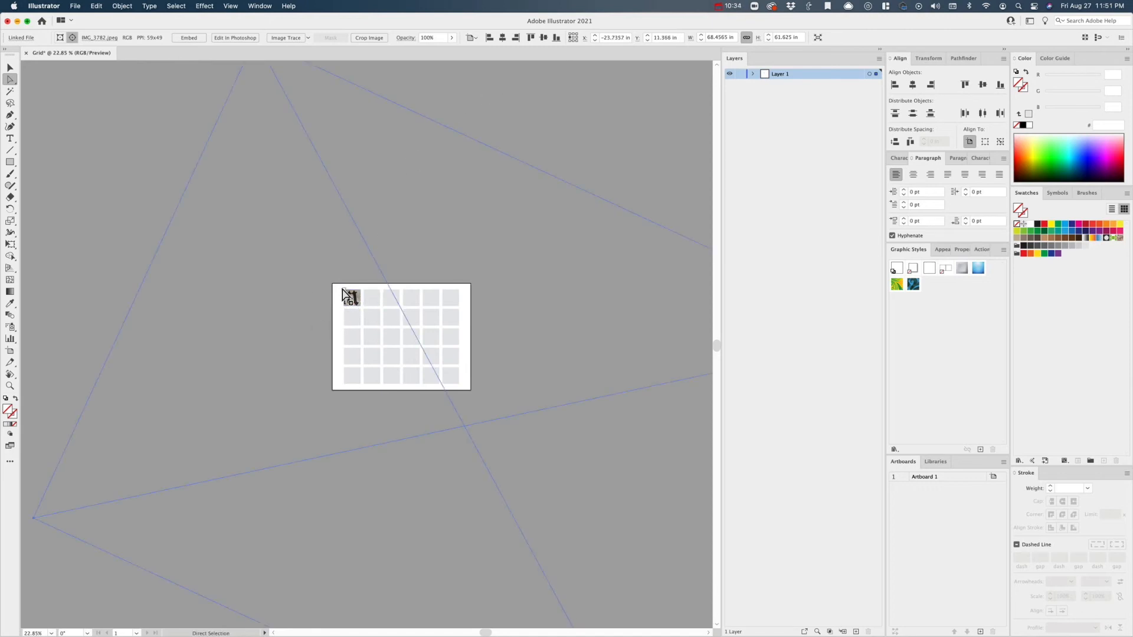
pyautogui.click(178, 7)
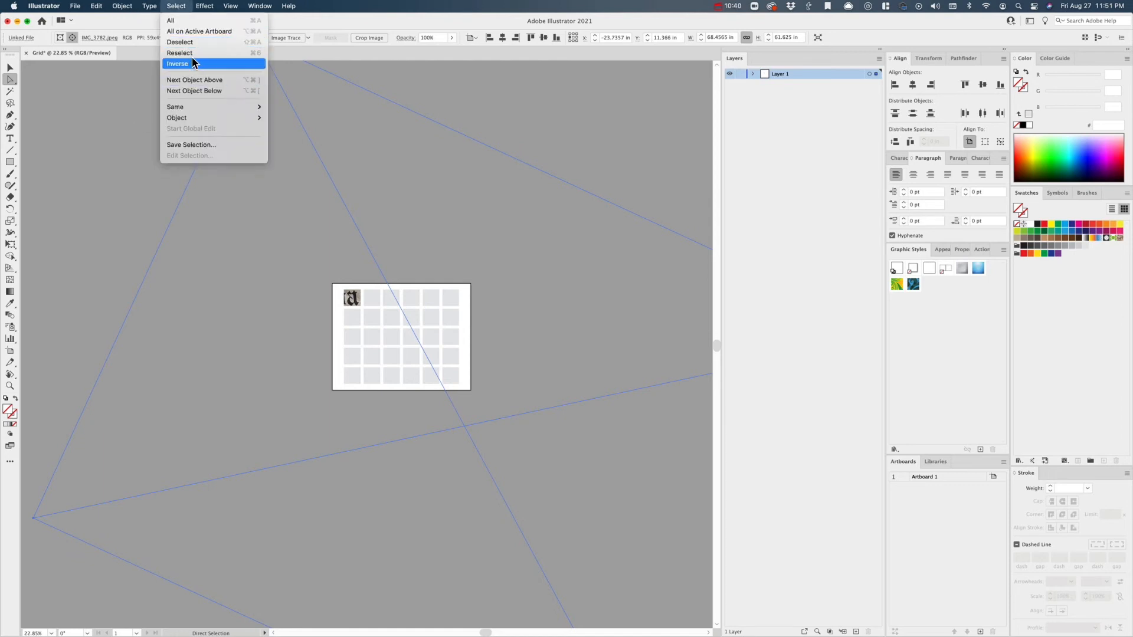
pyautogui.click(207, 42)
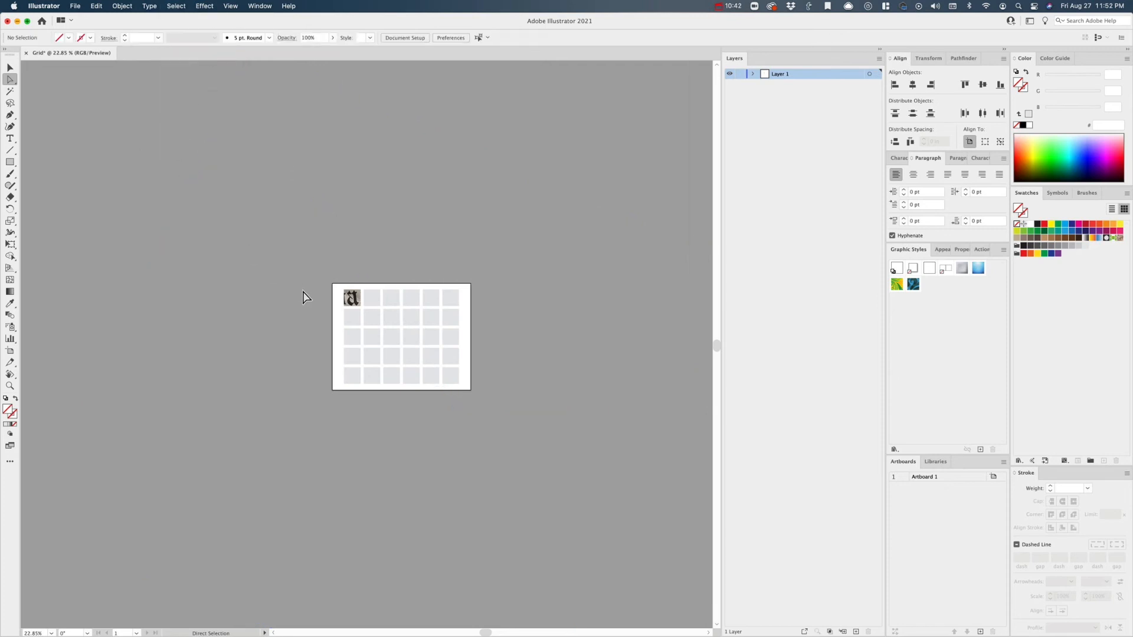
# - Duplicate the clipped "a" square onto the second square of the top row, aligned with it
pyautogui.press('z')
pyautogui.moveTo(355, 307); pyautogui.dragTo(406, 360)
pyautogui.press('a')
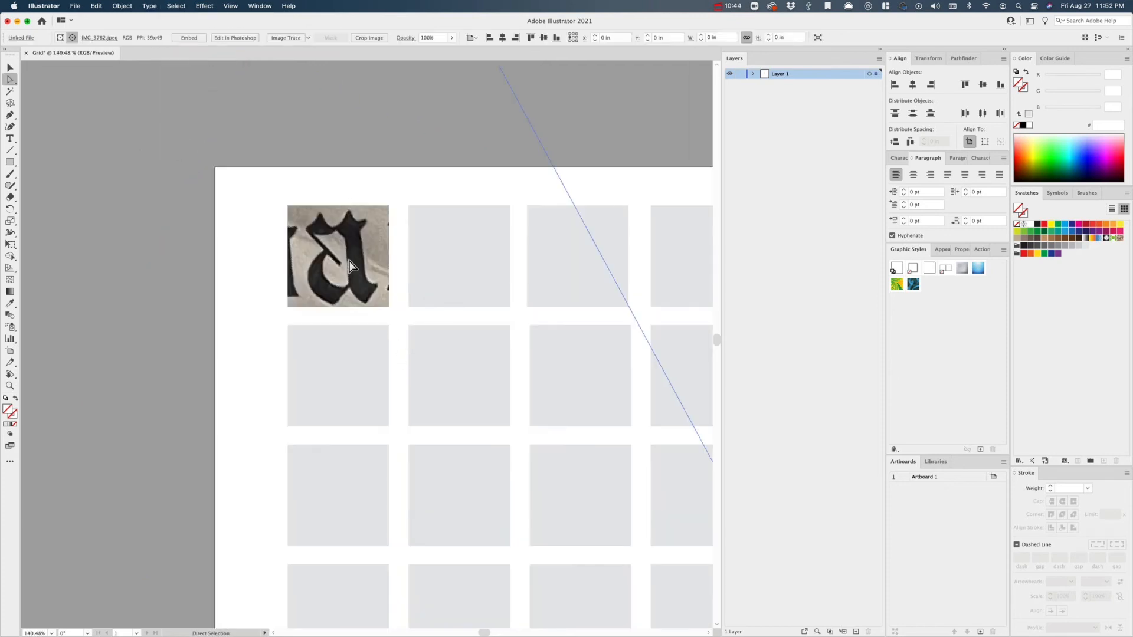
pyautogui.press('v')
pyautogui.click(328, 292)
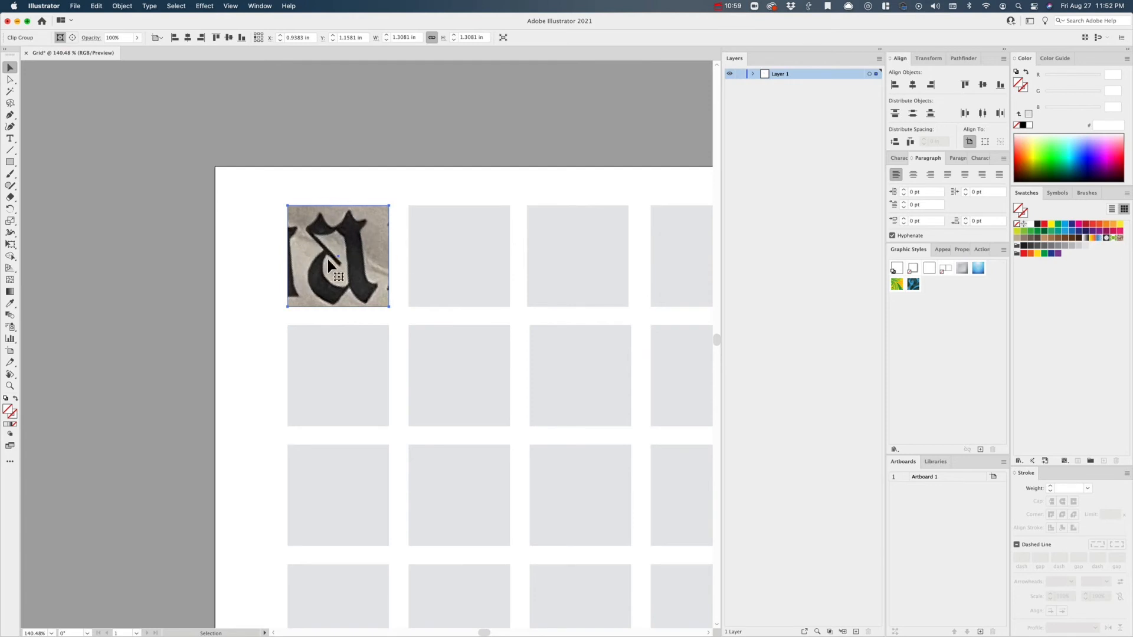
pyautogui.moveTo(327, 251); pyautogui.dragTo(357, 249)
pyautogui.moveTo(374, 253); pyautogui.dragTo(495, 257)
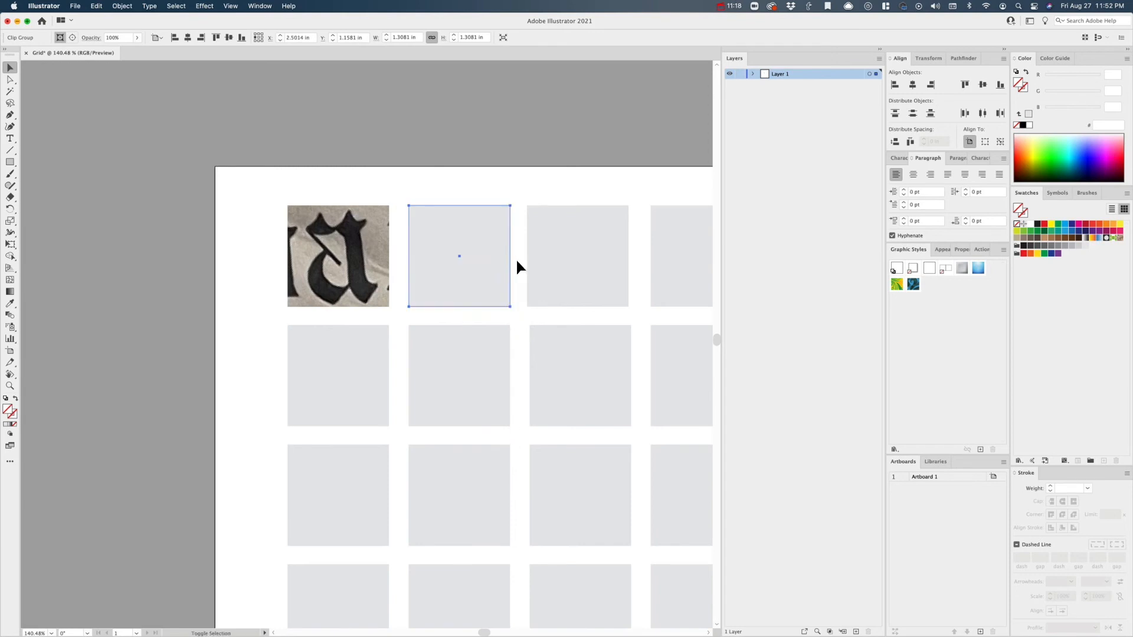
# - Delete the plain grey square that covers the duplicated clip group in the top row's second position
pyautogui.click(516, 263)
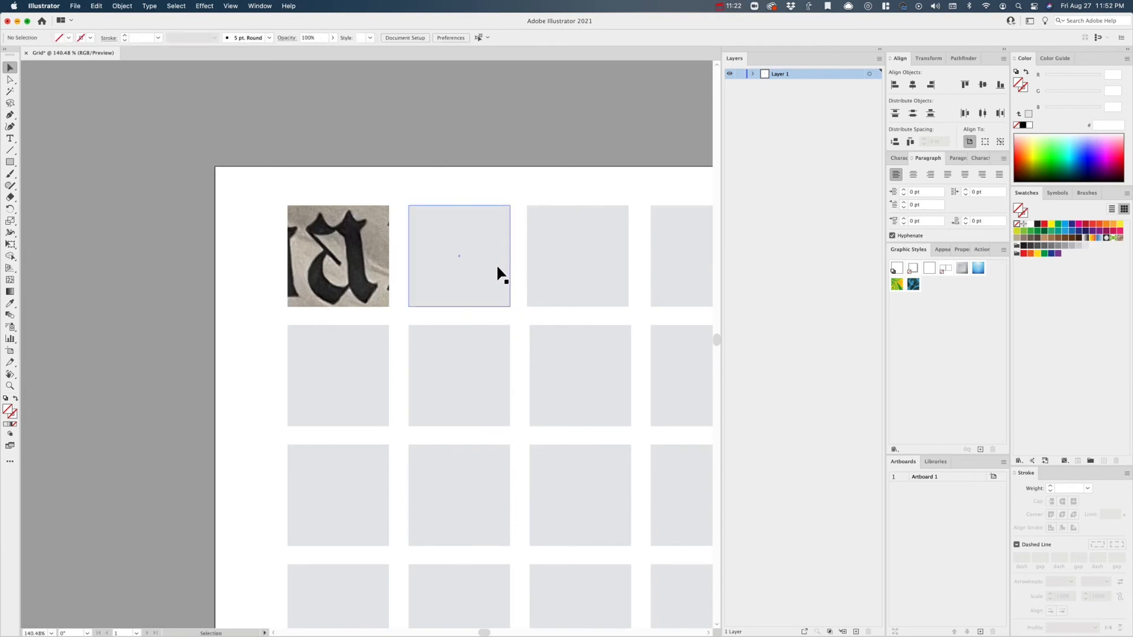
pyautogui.click(498, 267)
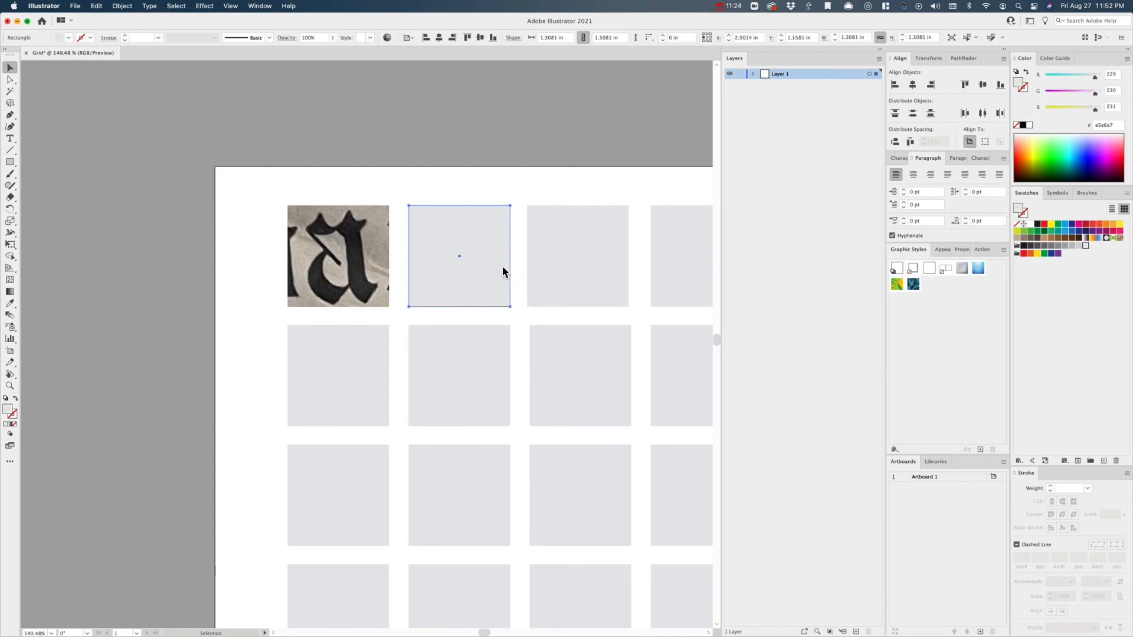
pyautogui.press('Delete')
# - Move the photo inside the second clipping mask so the letter "r" shows in the square, and deselect it
pyautogui.press('a')
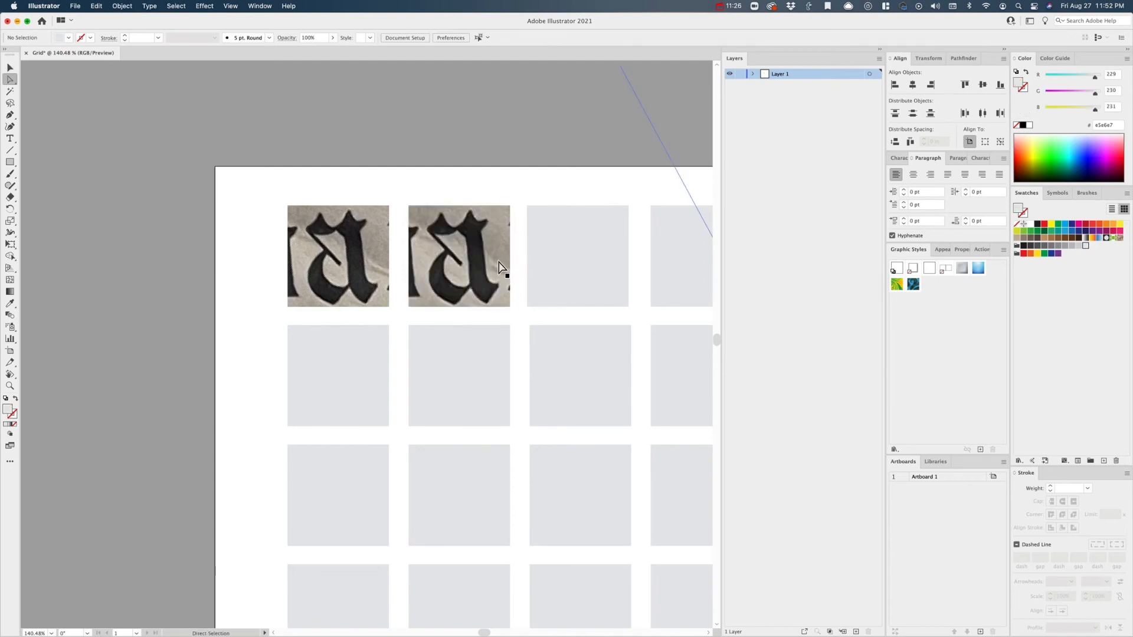
pyautogui.click(494, 273)
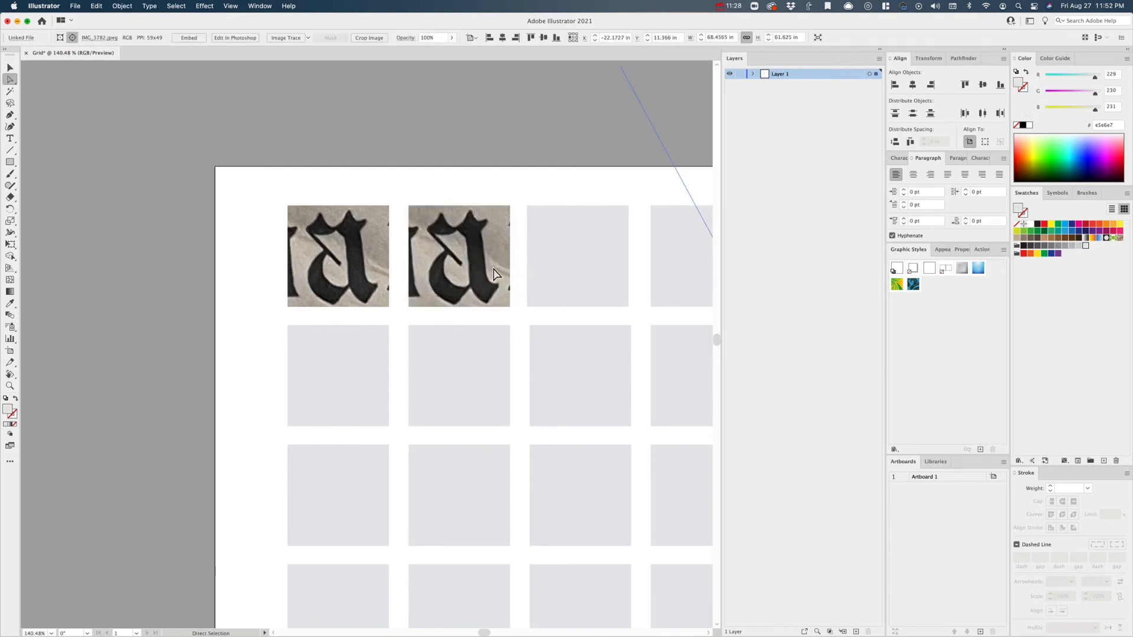
pyautogui.moveTo(492, 269)
pyautogui.mouseDown()
pyautogui.moveTo(411, 274)
pyautogui.moveTo(487, 257)
pyautogui.mouseUp()
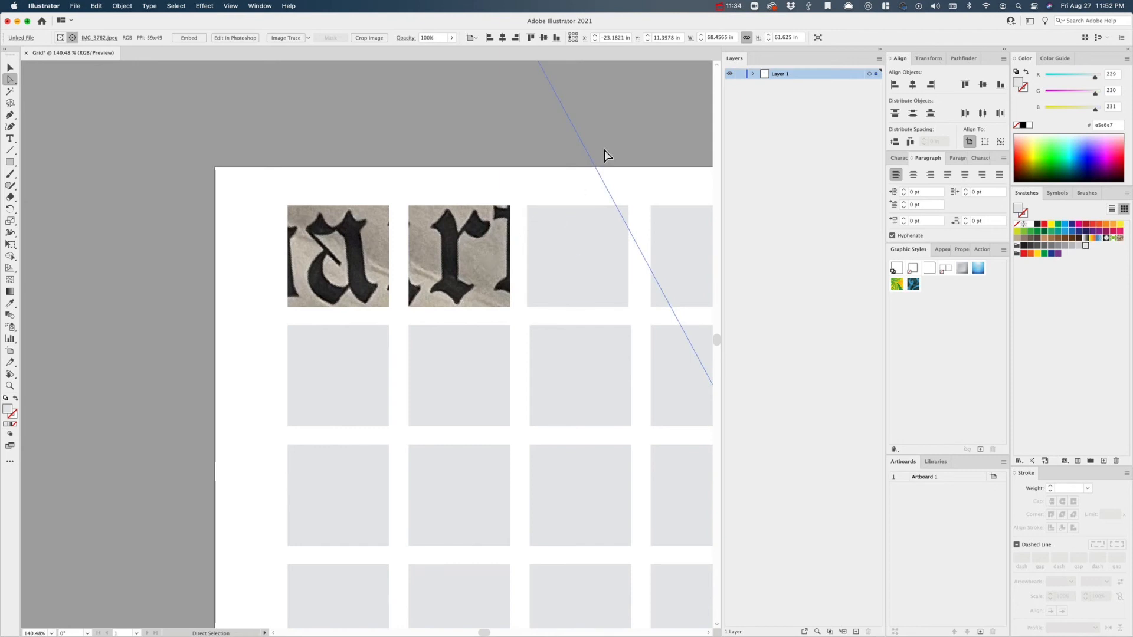
pyautogui.press('v')
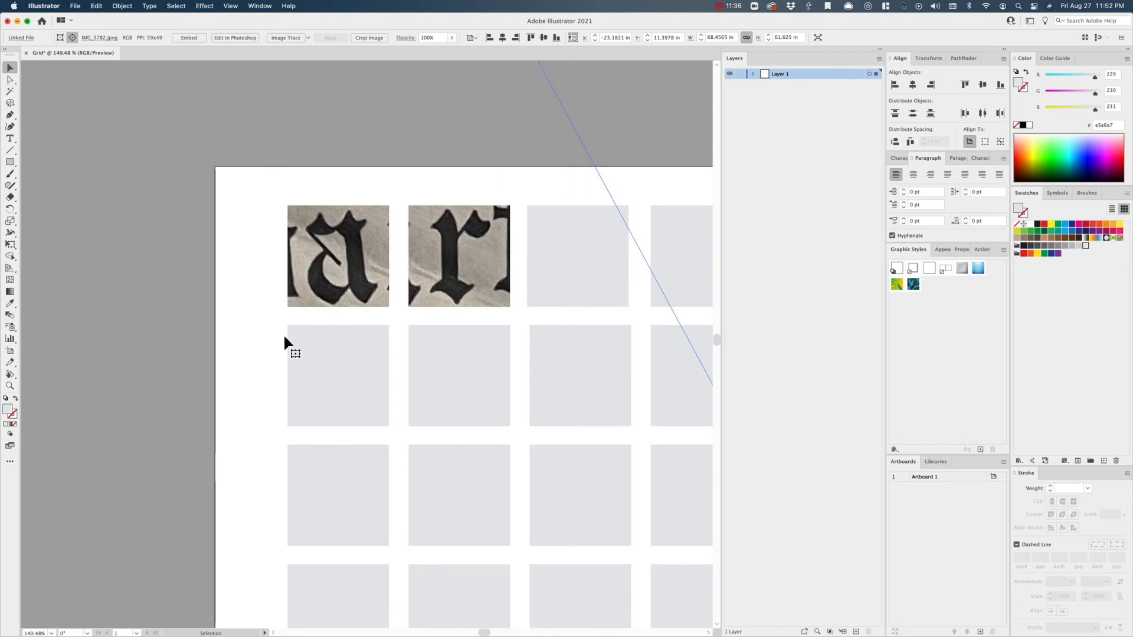
pyautogui.click(183, 386)
pyautogui.click(497, 317)
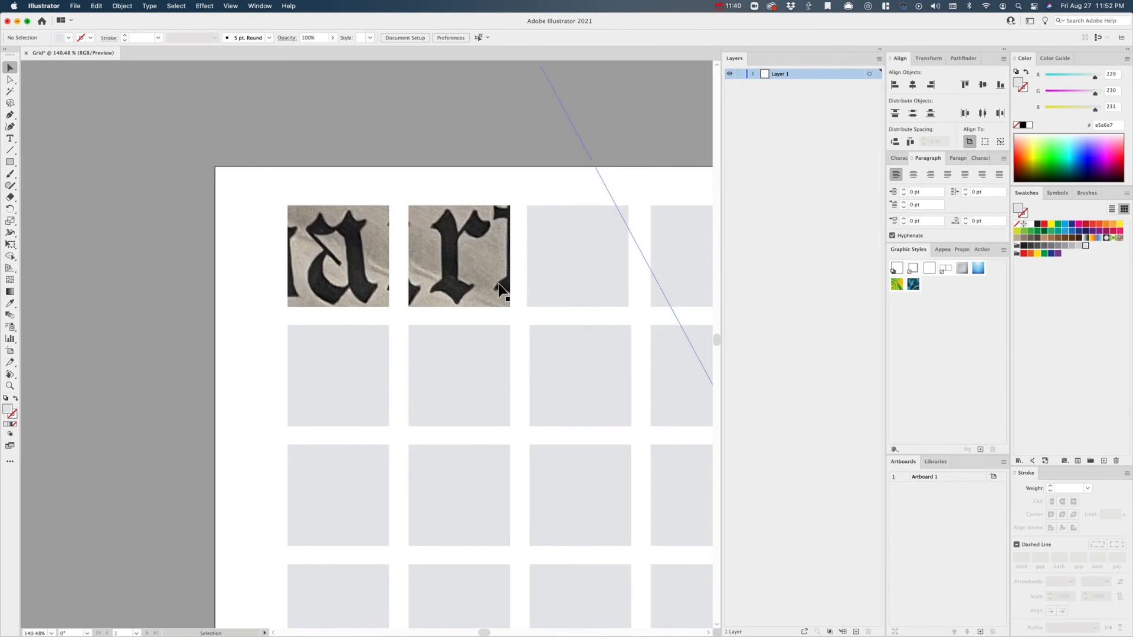
# - Move the photo inside the third top-row clipping mask so the letter "m" fills the square, and deselect it
pyautogui.keyDown('shift'); pyautogui.click(616, 291); pyautogui.keyUp('shift')
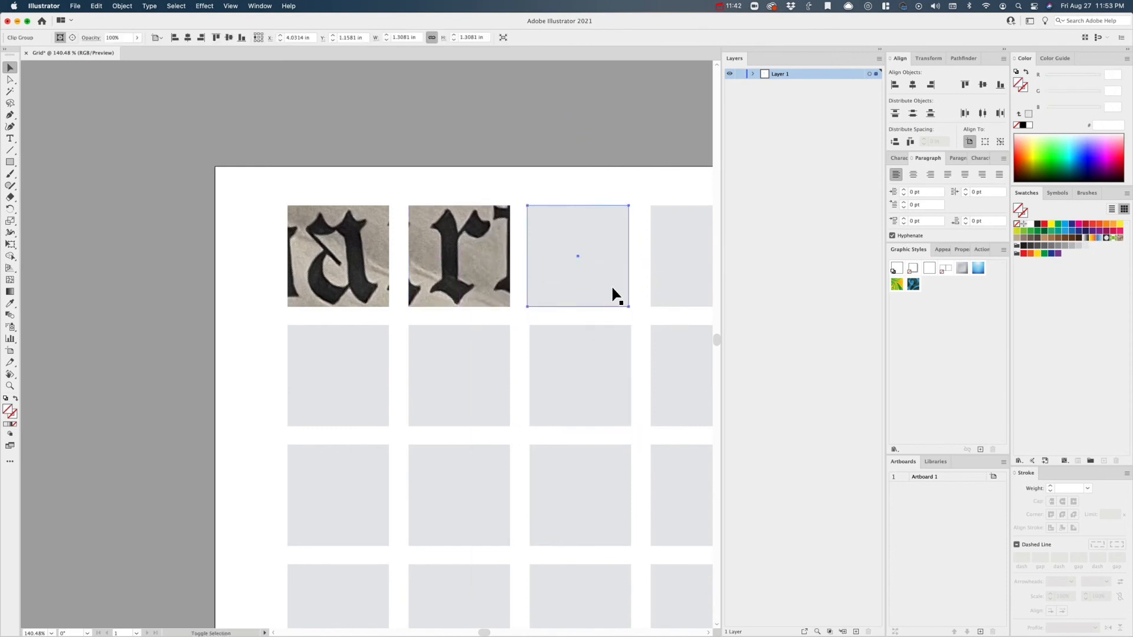
pyautogui.press('super+shift+a')
pyautogui.press('a')
pyautogui.moveTo(617, 295); pyautogui.dragTo(589, 290)
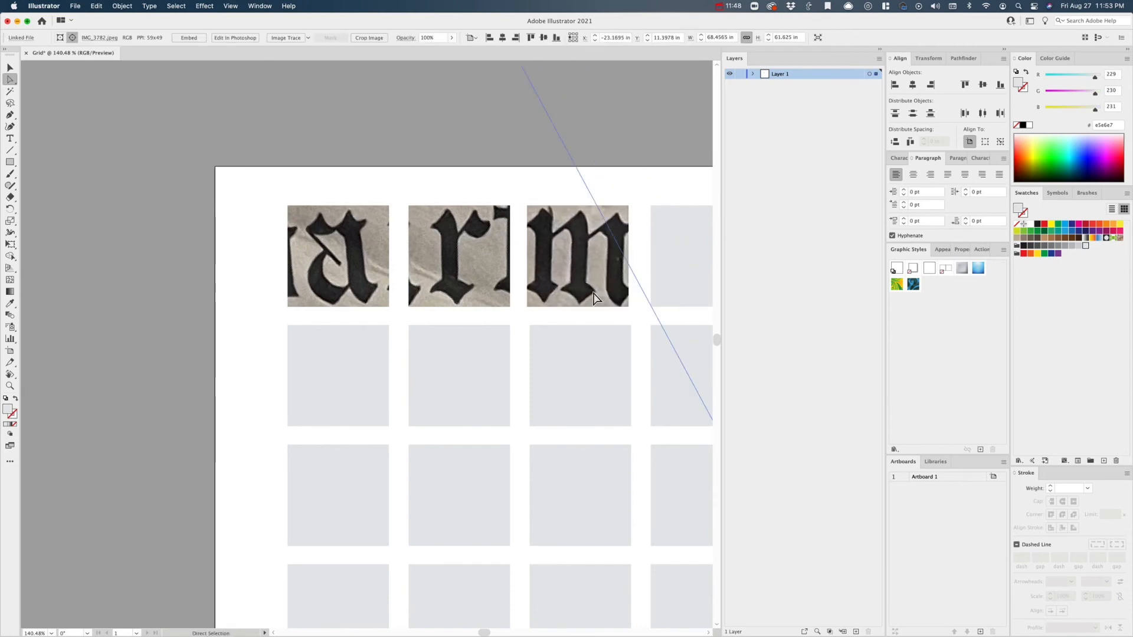
pyautogui.press('v')
pyautogui.press('super+shift+a')
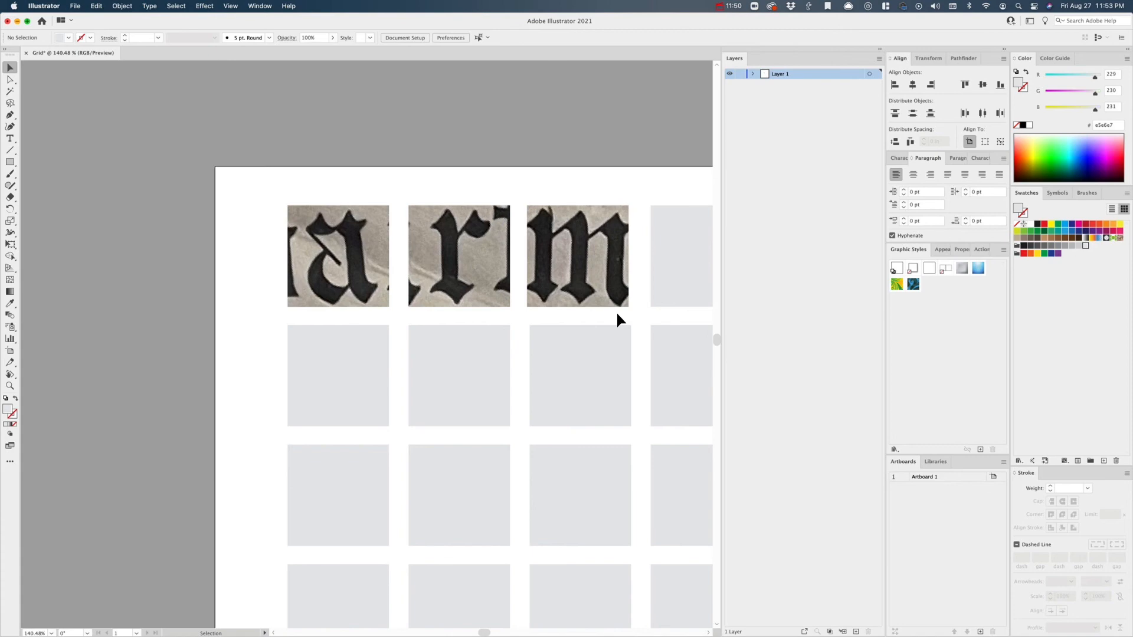
# - Switch to Finder and bring the four SS 2021-08-25 letter photos from 11.41.35 to 11.42.13 PM into the Illustrator grid document, leaving them deselected
pyautogui.press('super+Tab')
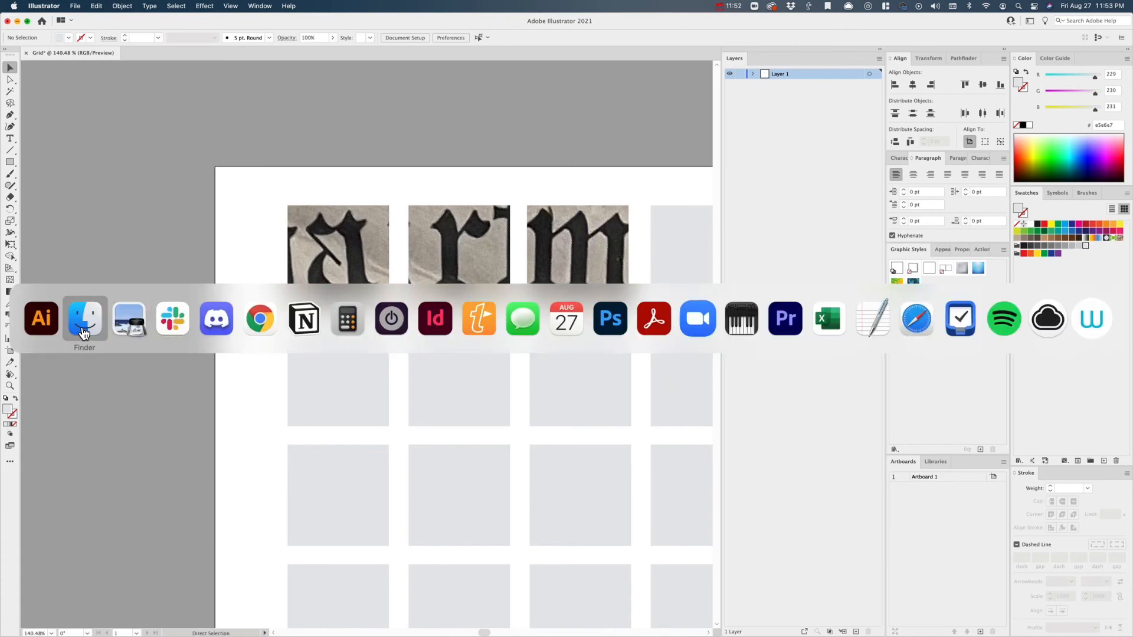
pyautogui.click(84, 321)
pyautogui.click(389, 101)
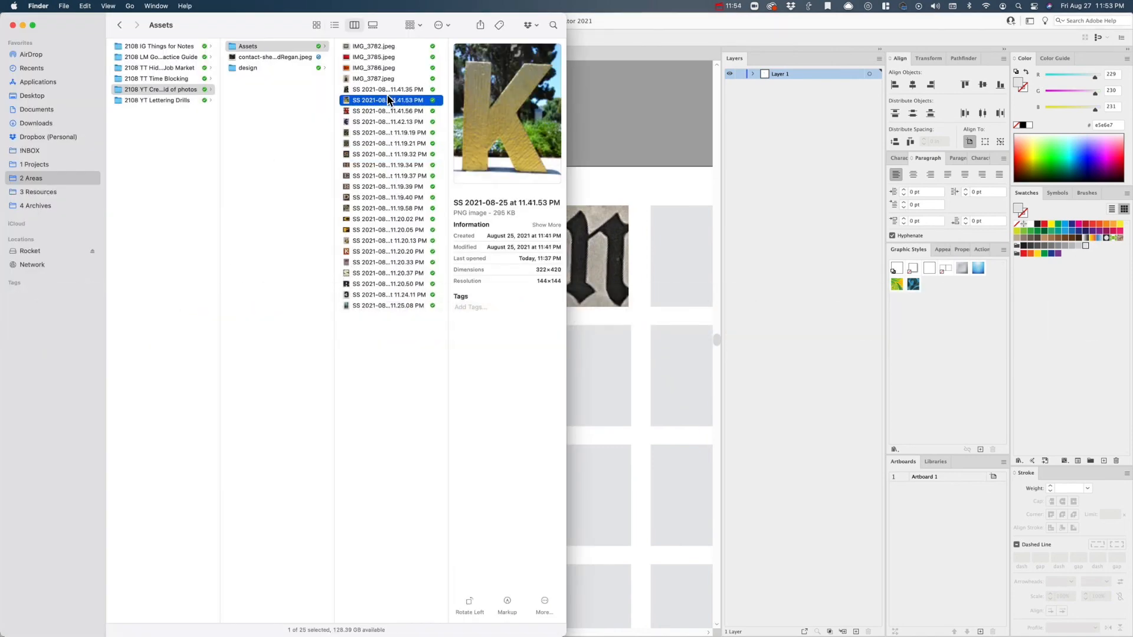
pyautogui.click(386, 90)
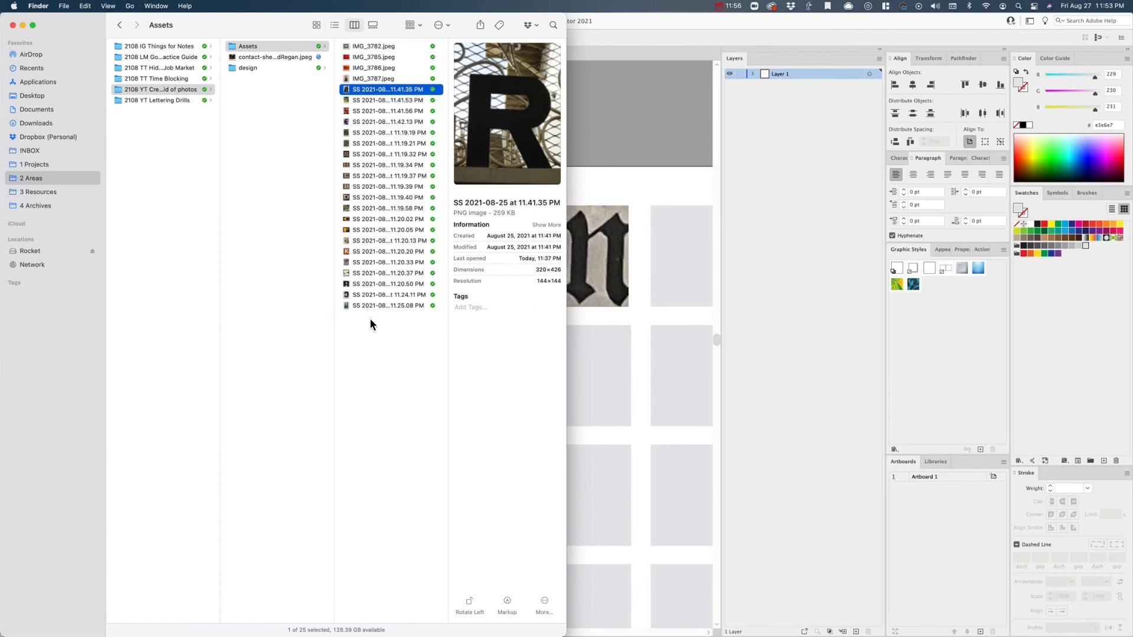
pyautogui.keyDown('shift'); pyautogui.click(402, 120); pyautogui.keyUp('shift')
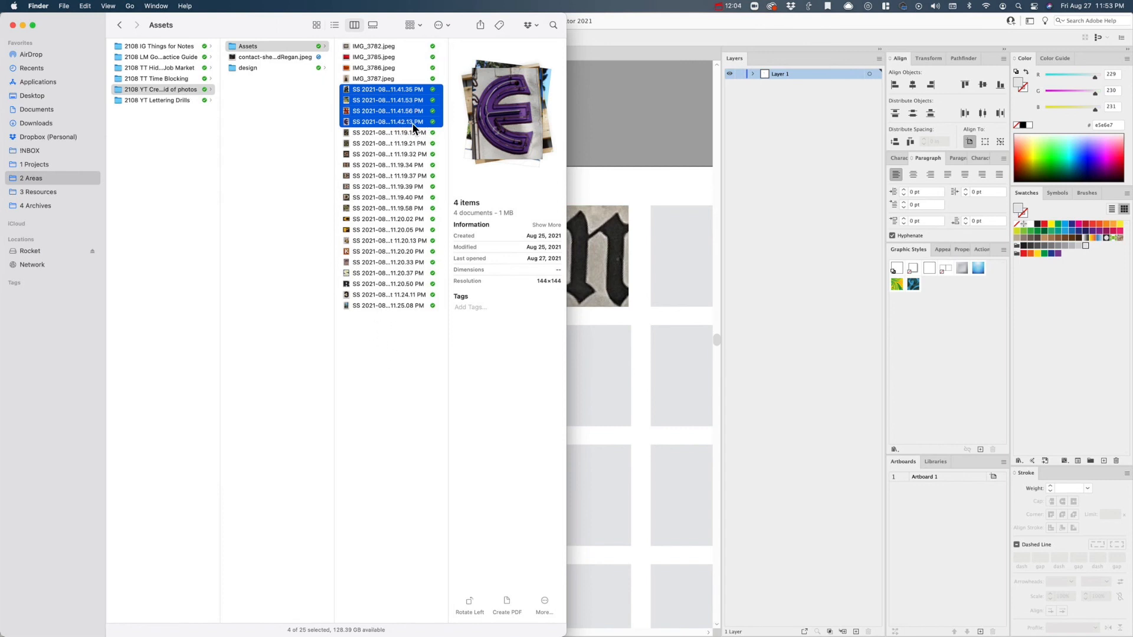
pyautogui.moveTo(400, 126); pyautogui.dragTo(647, 139)
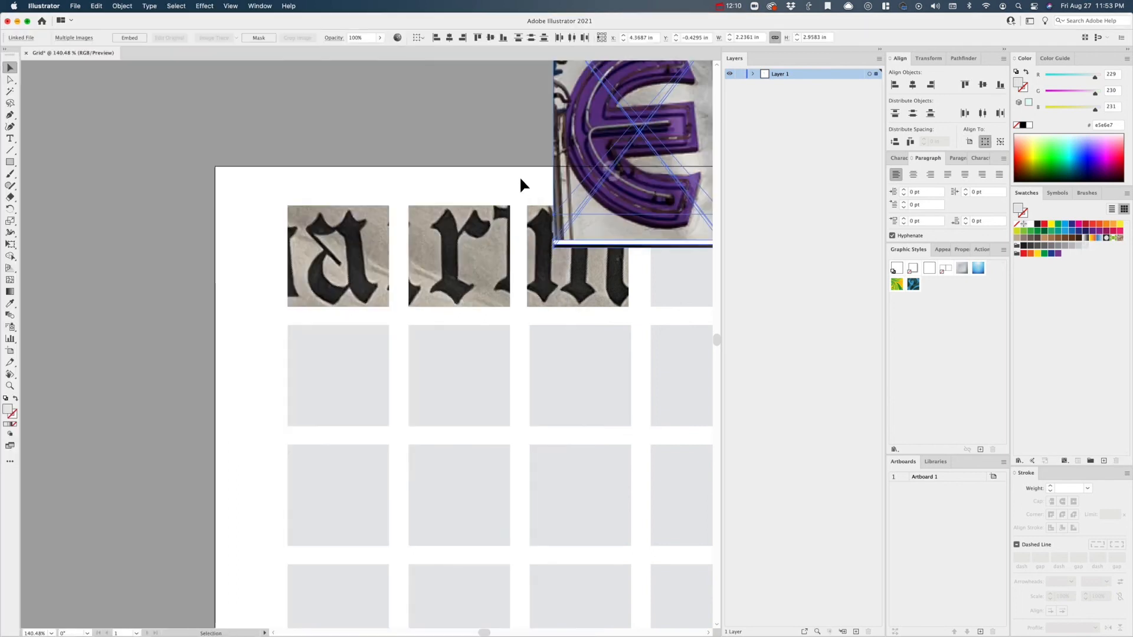
pyautogui.click(519, 177)
pyautogui.click(74, 6)
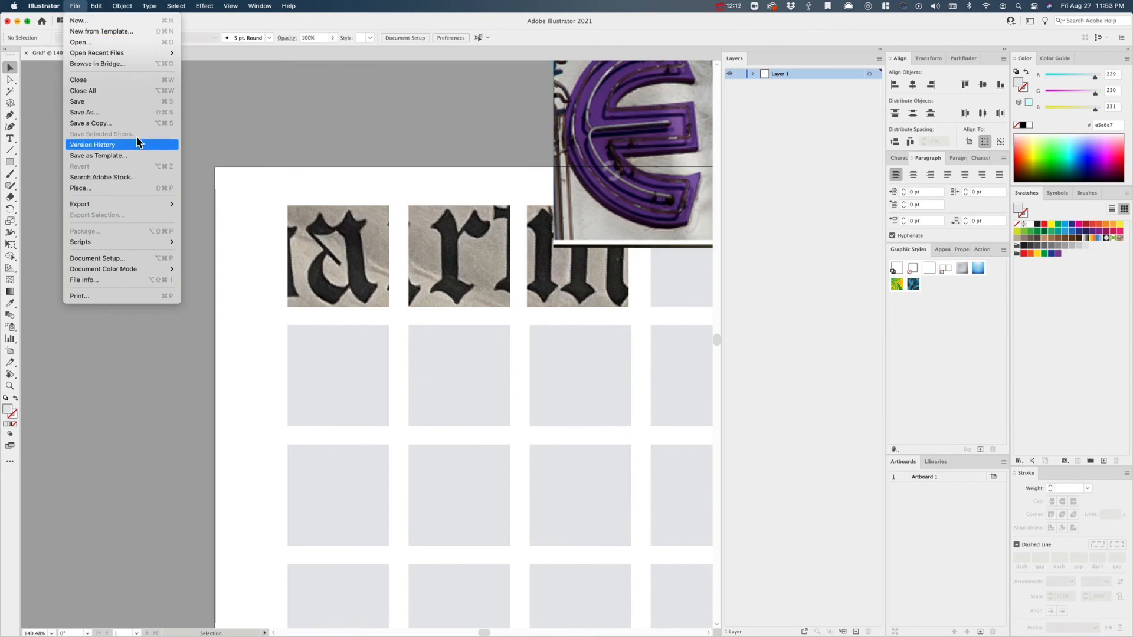
pyautogui.click(141, 186)
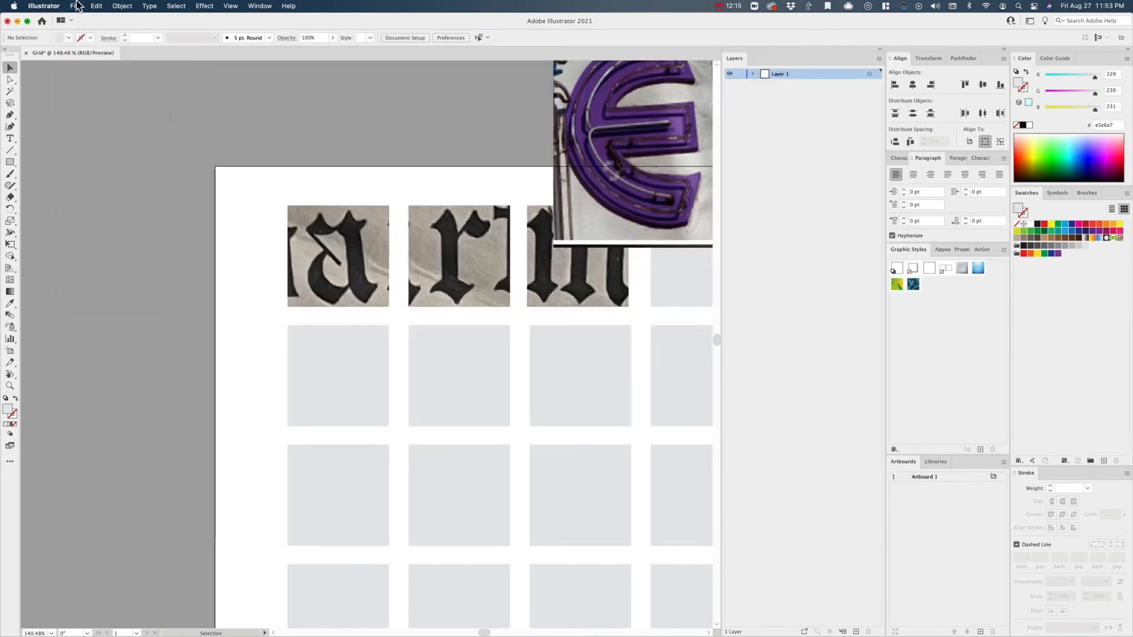
pyautogui.click(77, 5)
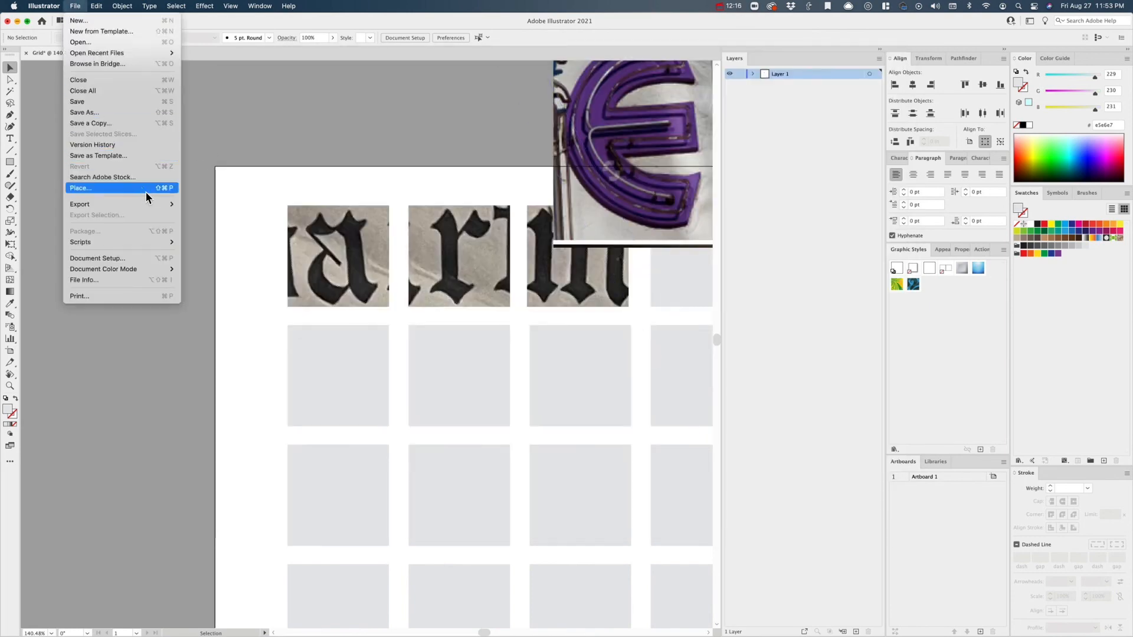
pyautogui.click(337, 120)
# - Spread the stacked K, R, N and E photos apart across the upper edge of the artboard
pyautogui.keyDown('alt'); pyautogui.scroll(-3, 336, 120); pyautogui.keyUp('alt')
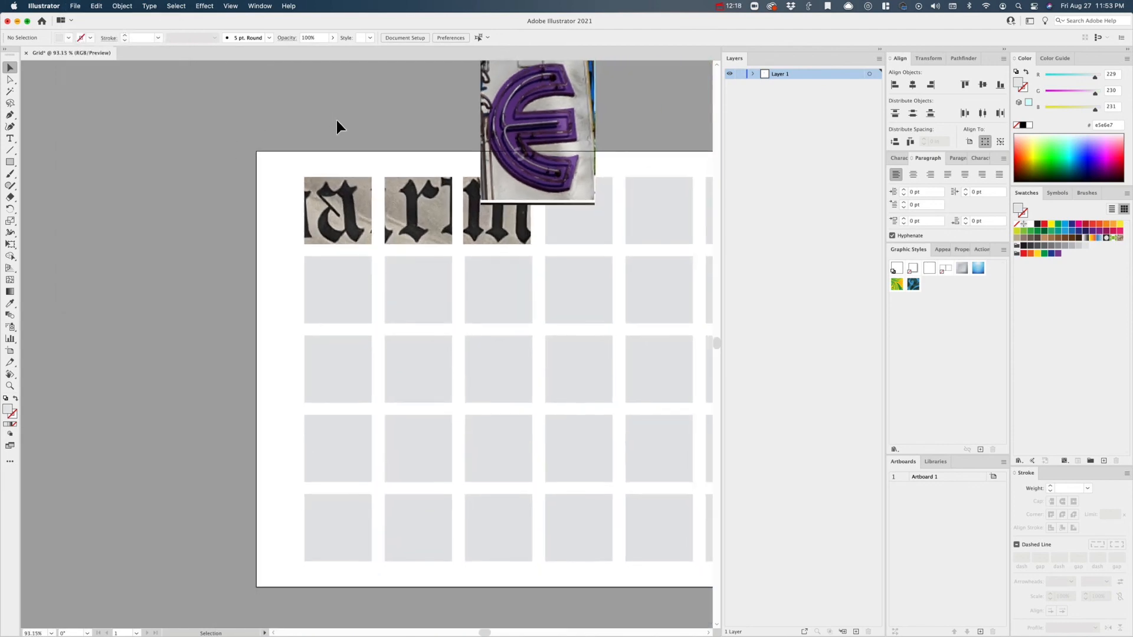
pyautogui.moveTo(581, 128); pyautogui.dragTo(675, 111)
pyautogui.click(593, 118)
pyautogui.moveTo(543, 115)
pyautogui.mouseDown()
pyautogui.moveTo(585, 141)
pyautogui.moveTo(551, 130)
pyautogui.mouseUp()
# - Send all four new letter photos to the back, behind the grid squares, and deselect them
pyautogui.keyDown('shift'); pyautogui.click(663, 125); pyautogui.keyUp('shift')
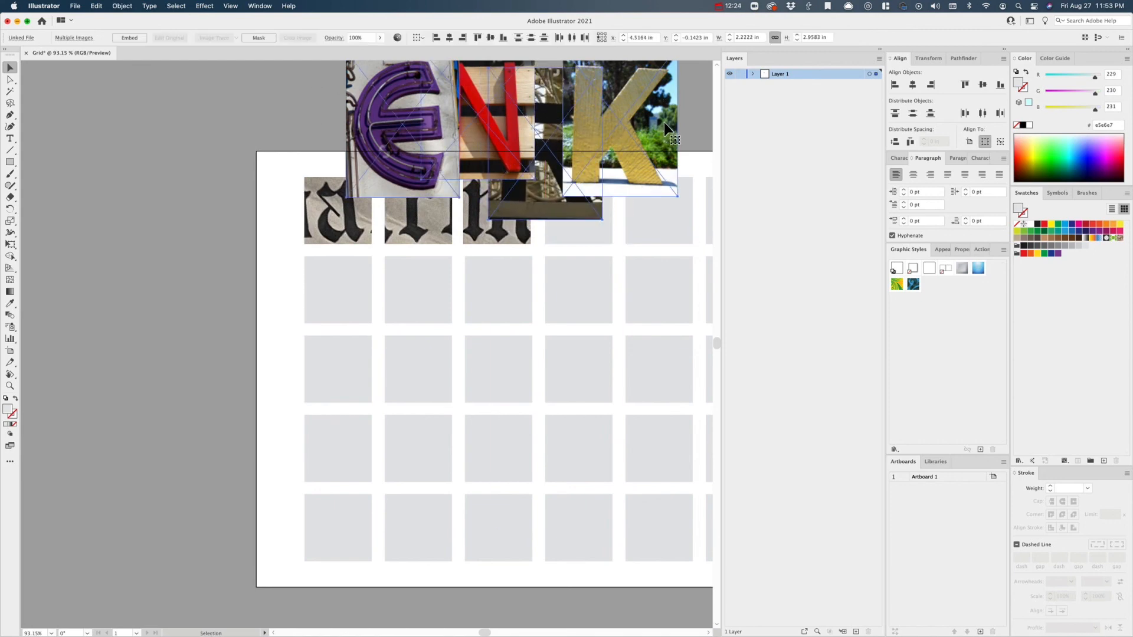
pyautogui.rightClick(653, 140)
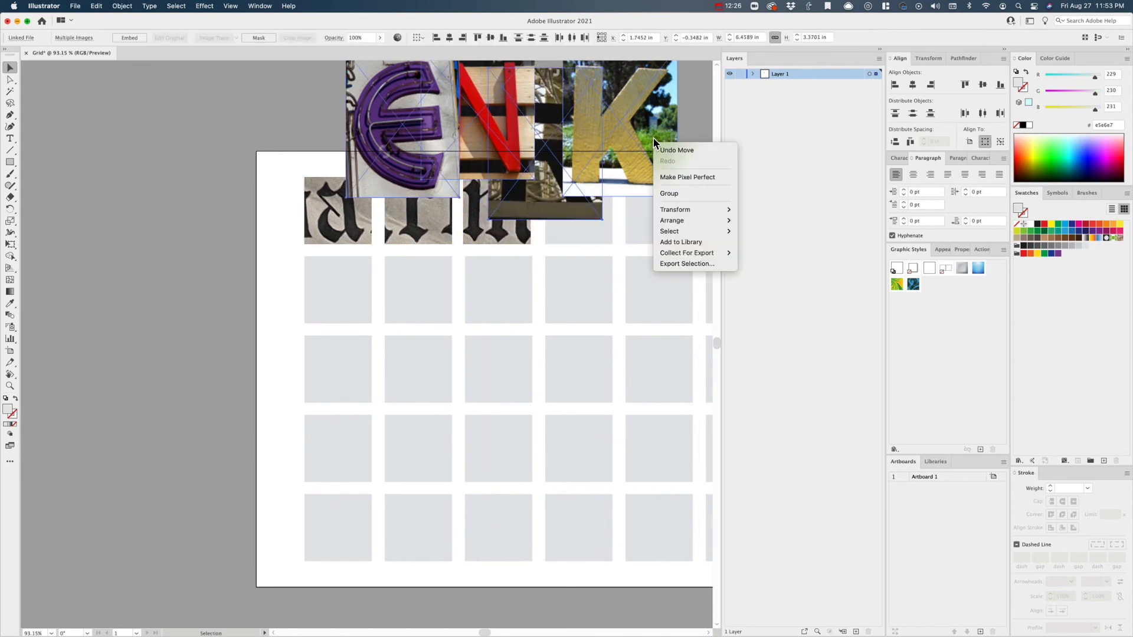
pyautogui.moveTo(672, 220)
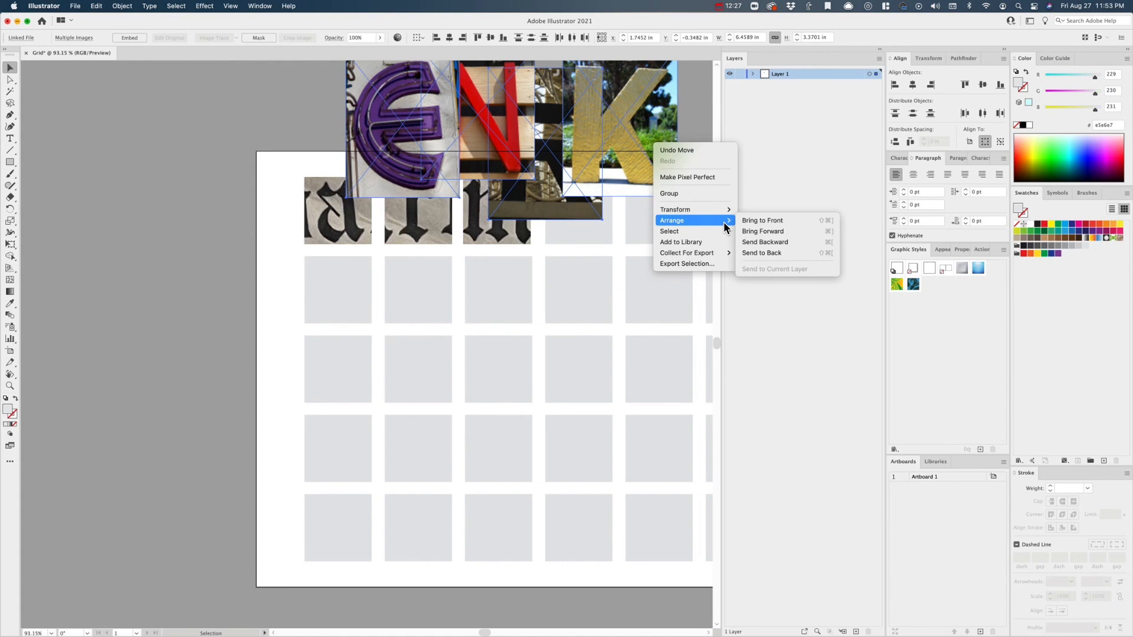
pyautogui.click(812, 252)
pyautogui.press('super+shift+a')
# - Position the gold K photo behind the fourth top-row square and scale it down to about 1.17 by 1.52 in
pyautogui.moveTo(610, 400); pyautogui.dragTo(541, 479)
pyautogui.moveTo(592, 236); pyautogui.dragTo(564, 252)
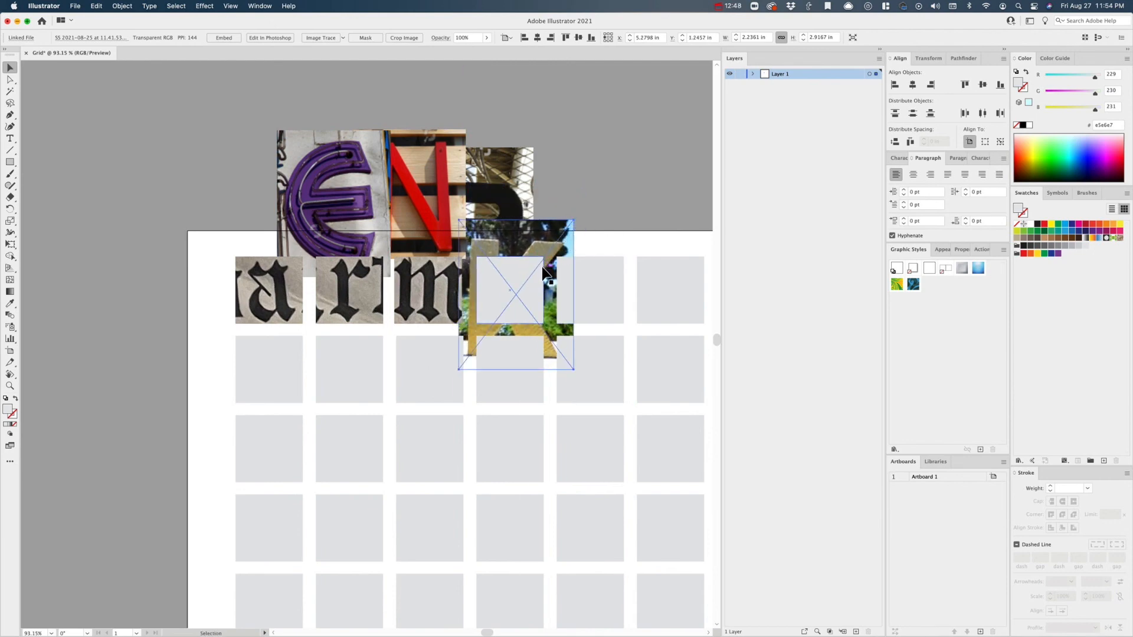
pyautogui.press('e')
pyautogui.moveTo(574, 221); pyautogui.dragTo(550, 252)
pyautogui.moveTo(464, 365); pyautogui.dragTo(497, 328)
pyautogui.moveTo(545, 290); pyautogui.dragTo(539, 289)
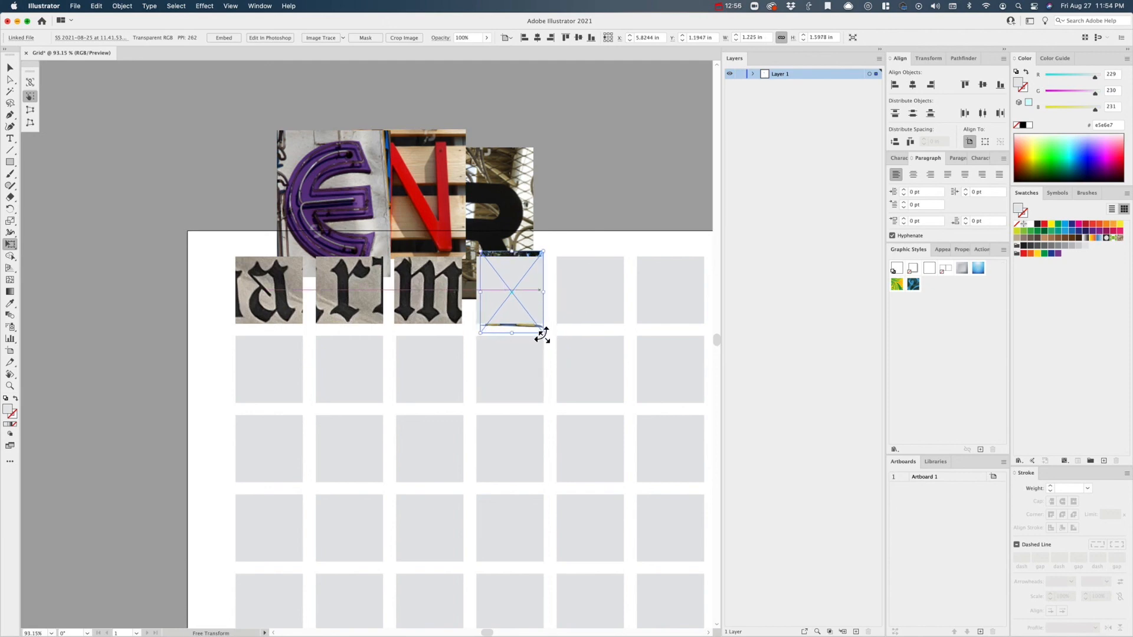
pyautogui.moveTo(540, 332); pyautogui.dragTo(540, 320)
# - Clip the K photo with the fourth top-row square as its mask, and deselect the clip group
pyautogui.press('v')
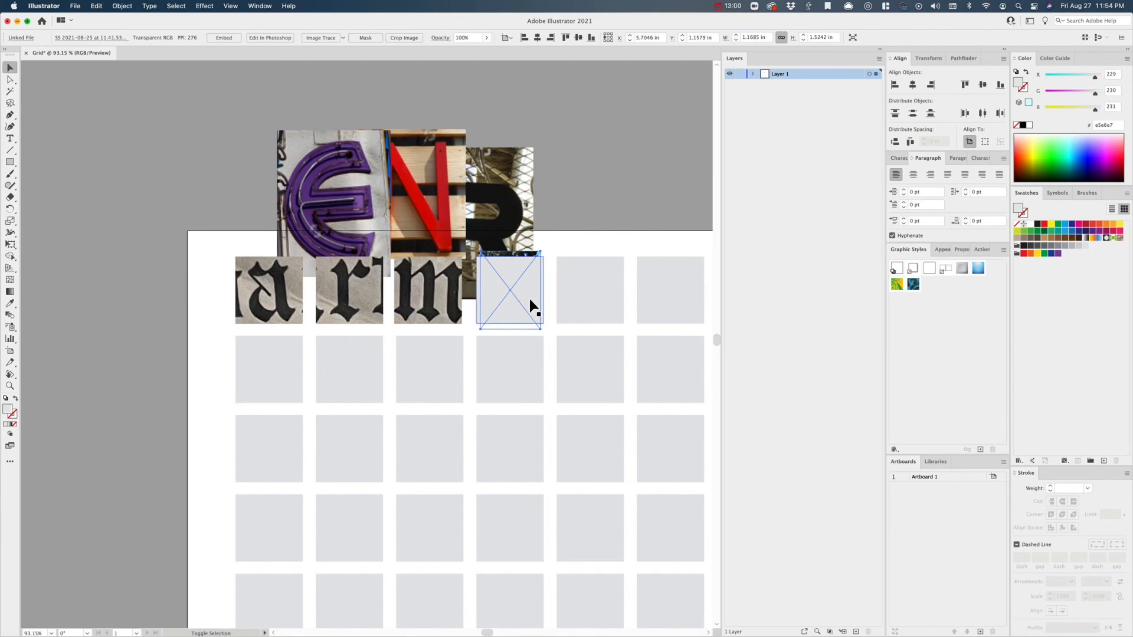
pyautogui.keyDown('shift'); pyautogui.click(530, 285); pyautogui.keyUp('shift')
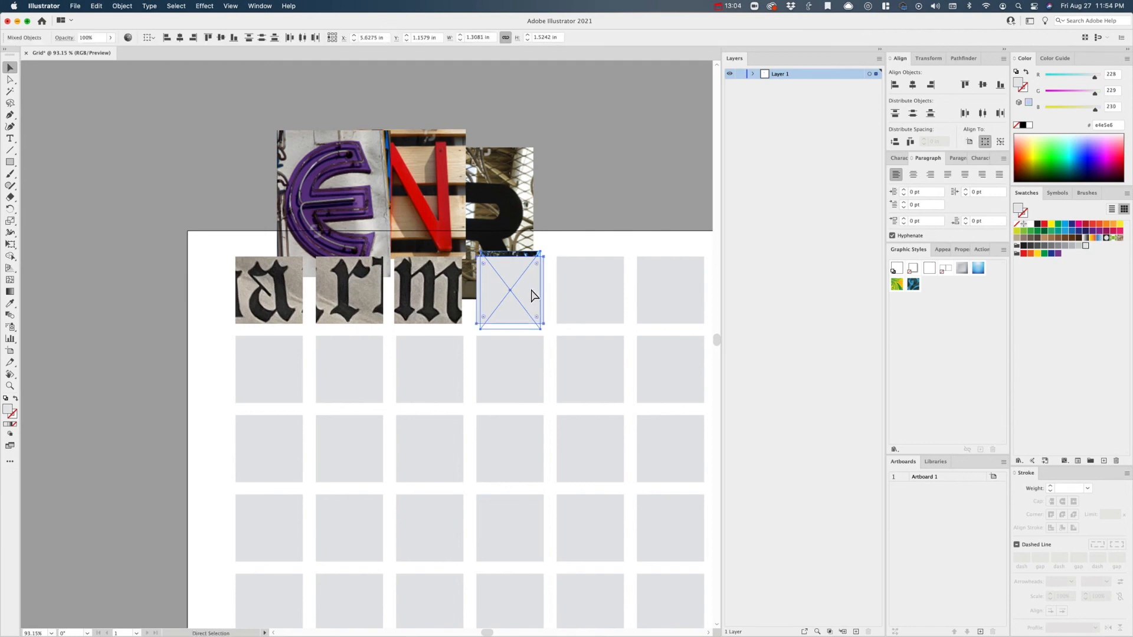
pyautogui.press('super+7')
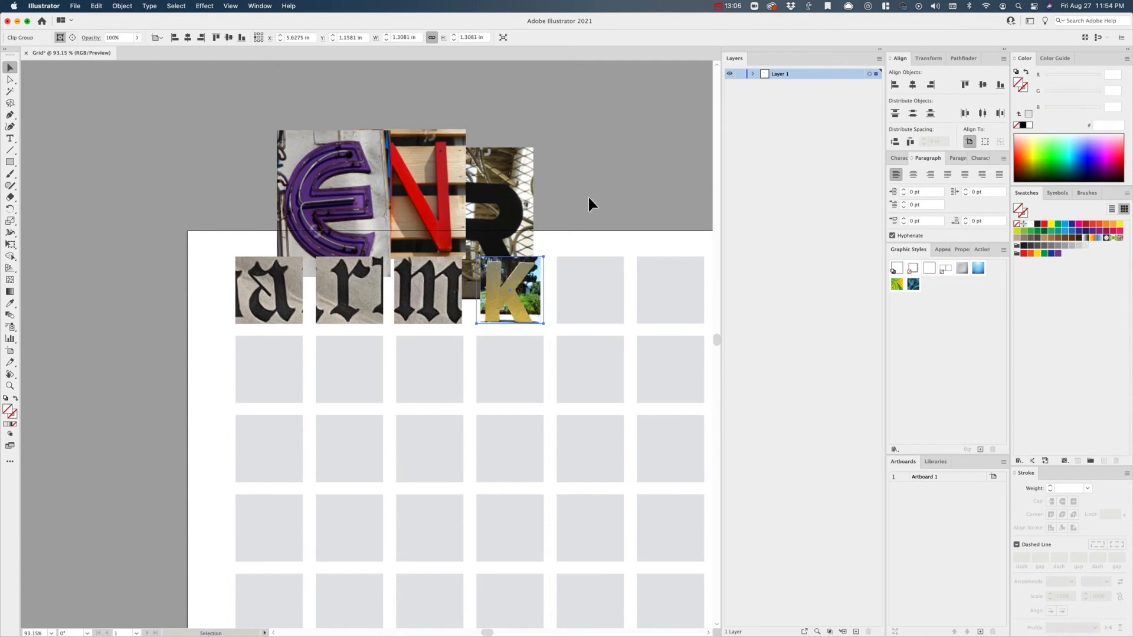
pyautogui.click(565, 197)
# - Rotate the K photo slightly inside its clipping mask and deselect it
pyautogui.press('a')
pyautogui.click(534, 297)
pyautogui.press('r')
pyautogui.moveTo(562, 229); pyautogui.dragTo(561, 228)
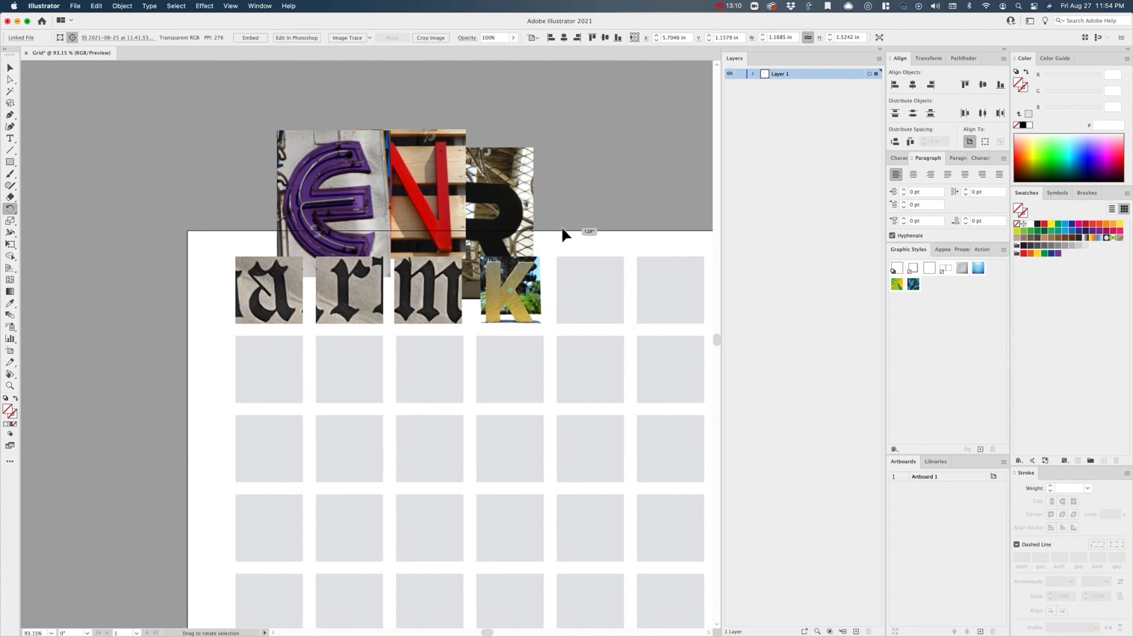
pyautogui.press('v')
pyautogui.click(577, 197)
# - Move the black R photo behind the fifth top-row square and clip it with that square
pyautogui.moveTo(518, 177); pyautogui.dragTo(639, 256)
pyautogui.keyDown('shift'); pyautogui.click(603, 277); pyautogui.keyUp('shift')
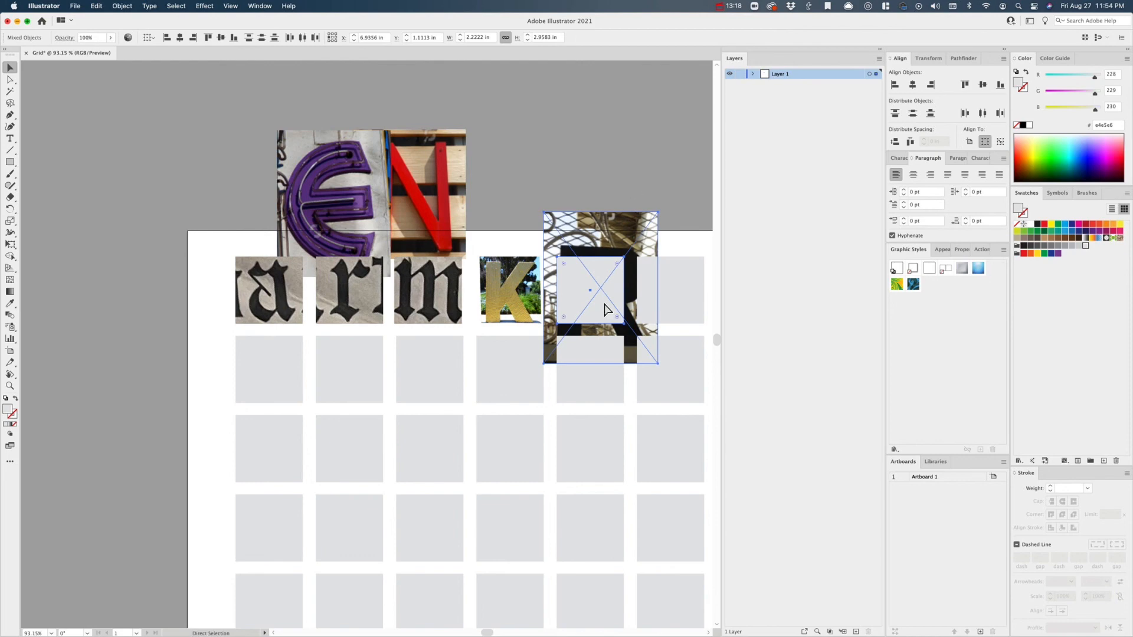
pyautogui.hotkey('ctrl', '7')
# - Scale down the R photo inside its clipping mask so the whole letter fits the fifth top-row square
pyautogui.press('e')
pyautogui.click(122, 6)
pyautogui.moveTo(658, 212); pyautogui.dragTo(625, 256)
pyautogui.moveTo(543, 362); pyautogui.dragTo(563, 337)
pyautogui.press('v')
pyautogui.press('e')
pyautogui.moveTo(625, 256); pyautogui.dragTo(607, 255)
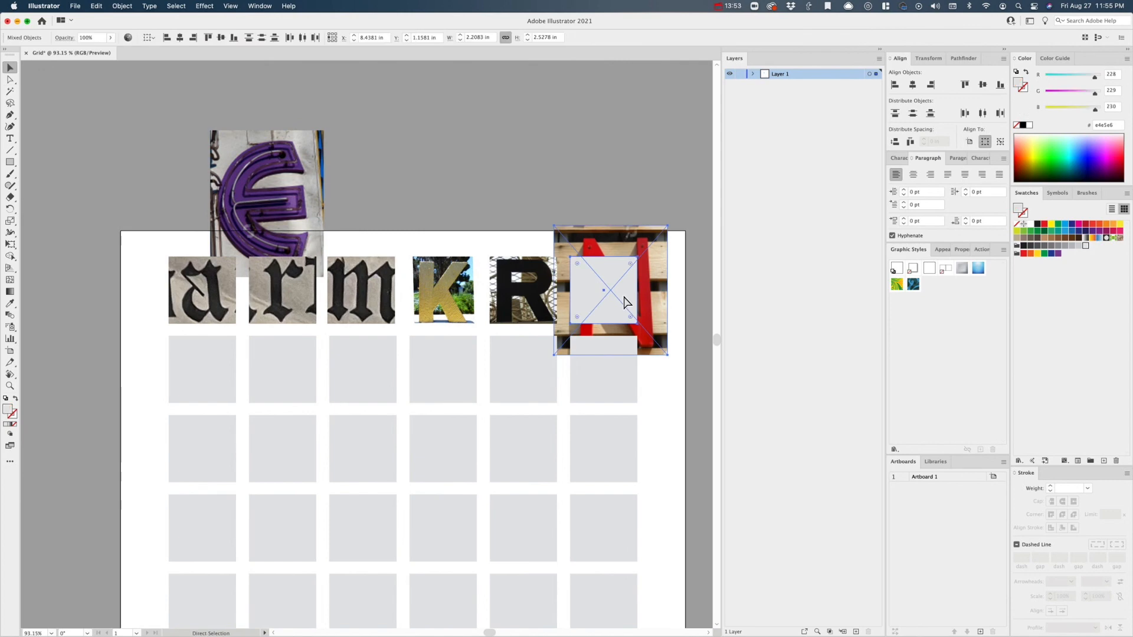
# - Fit the red N photo into the sixth top-row square's mask at about 1.40 by 1.81 in
pyautogui.moveTo(662, 354); pyautogui.dragTo(646, 347)
pyautogui.moveTo(636, 256); pyautogui.dragTo(629, 271)
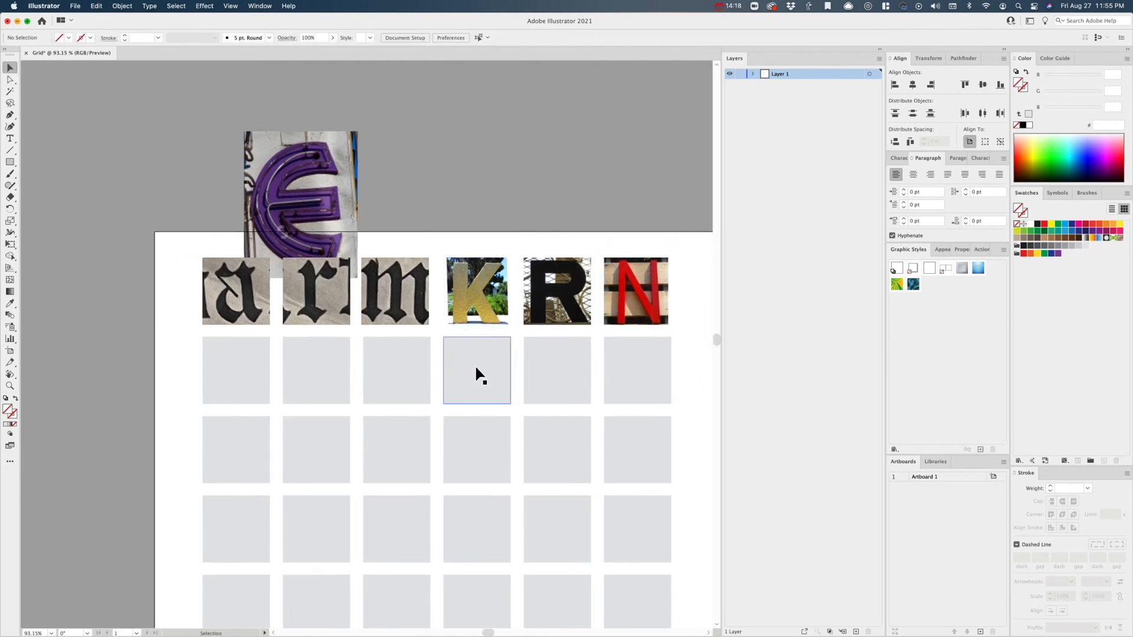
# - Move the purple E photo behind the first square of the second row and clip it with that square
pyautogui.moveTo(327, 186); pyautogui.dragTo(256, 361)
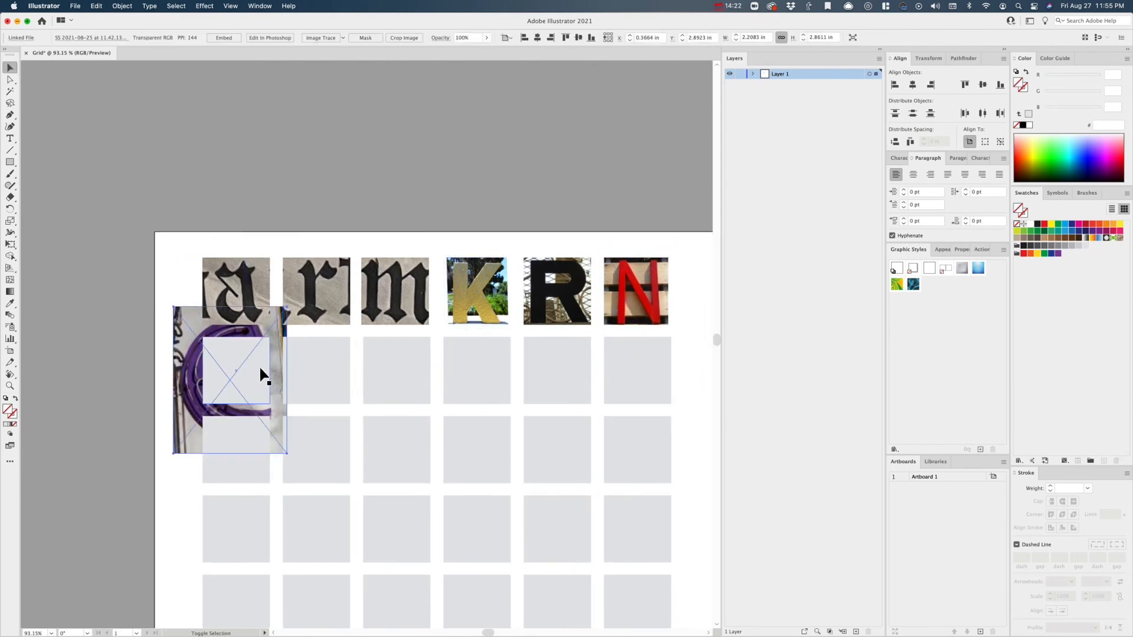
pyautogui.keyDown('shift'); pyautogui.click(256, 361); pyautogui.keyUp('shift')
pyautogui.press('super+7')
# - Scale the E photo inside its mask to about 1.20 by 1.56 in so the letter fits the square, and deselect it
pyautogui.press('a')
pyautogui.click(248, 367)
pyautogui.press('e')
pyautogui.moveTo(286, 306); pyautogui.dragTo(272, 325)
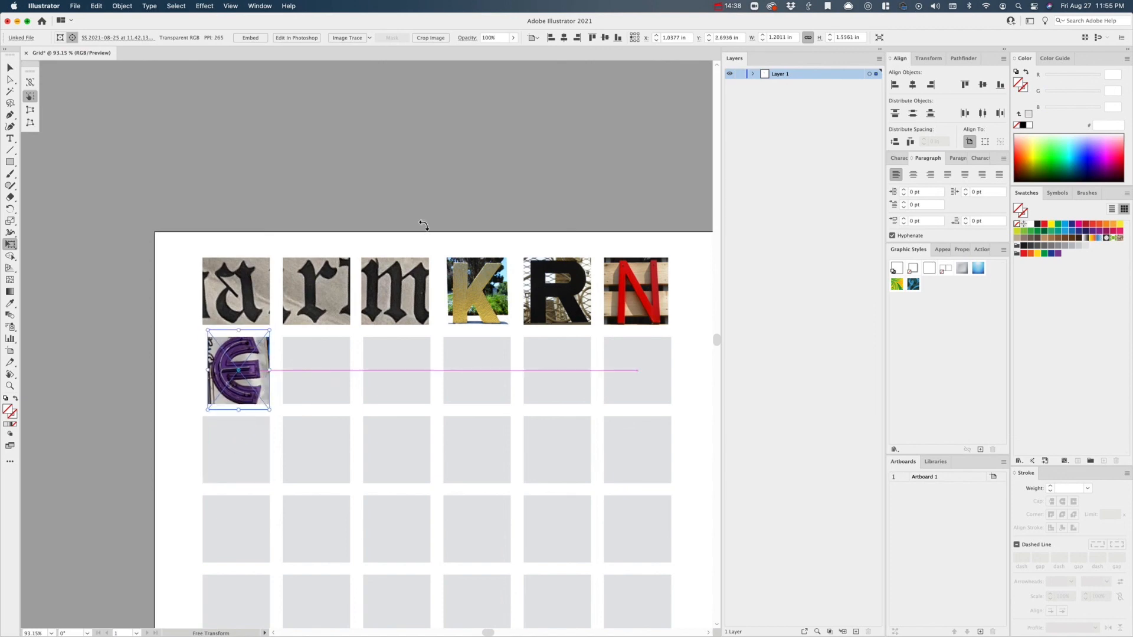
pyautogui.press('super+shift+a')
pyautogui.press('v')
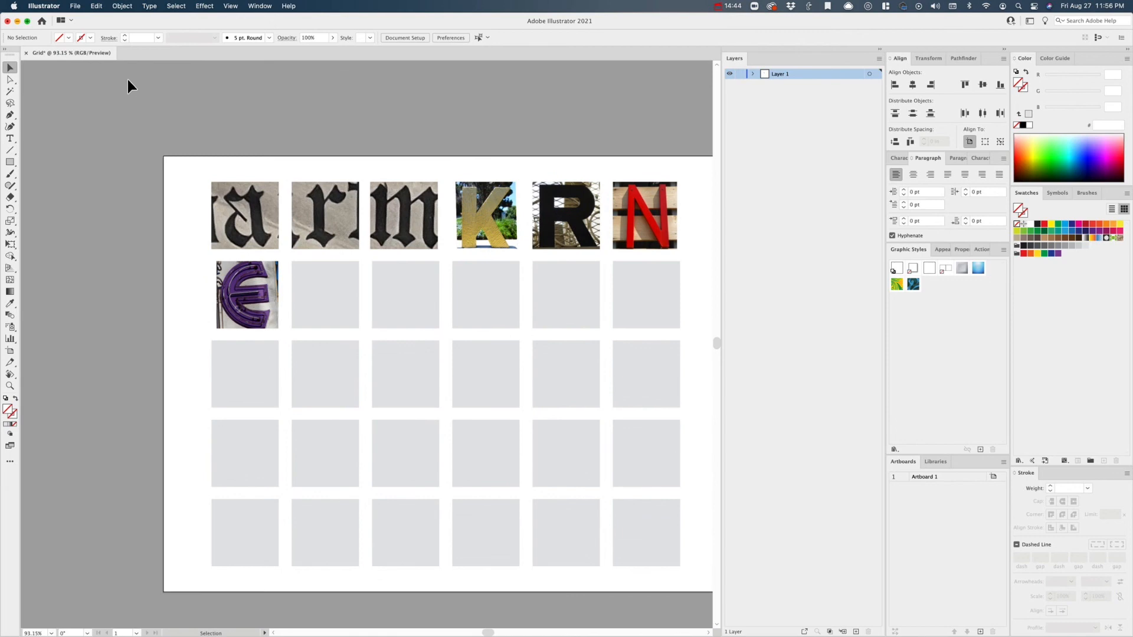
# - Open the recent file example.ai and examine its finished grid of letter photos up close
pyautogui.click(74, 6)
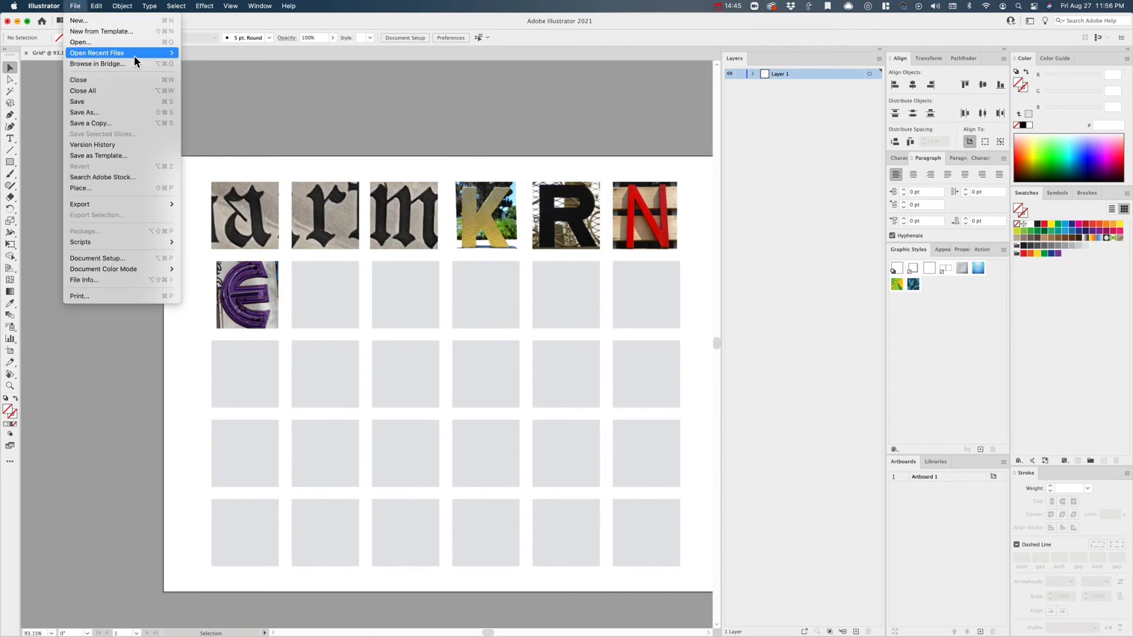
pyautogui.moveTo(140, 52)
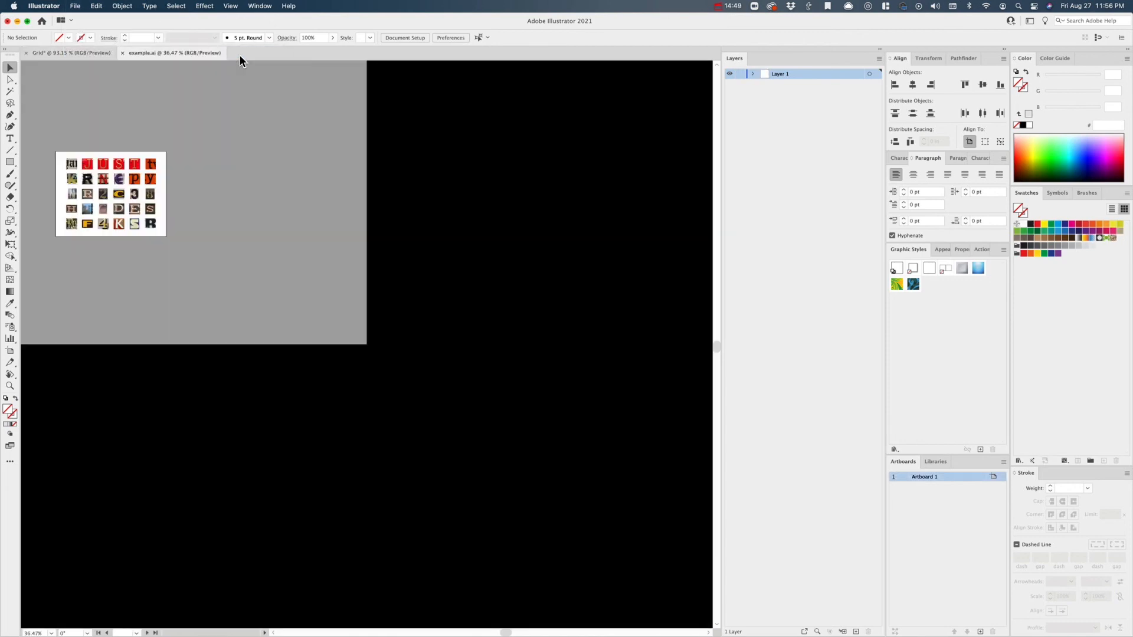
pyautogui.press('z')
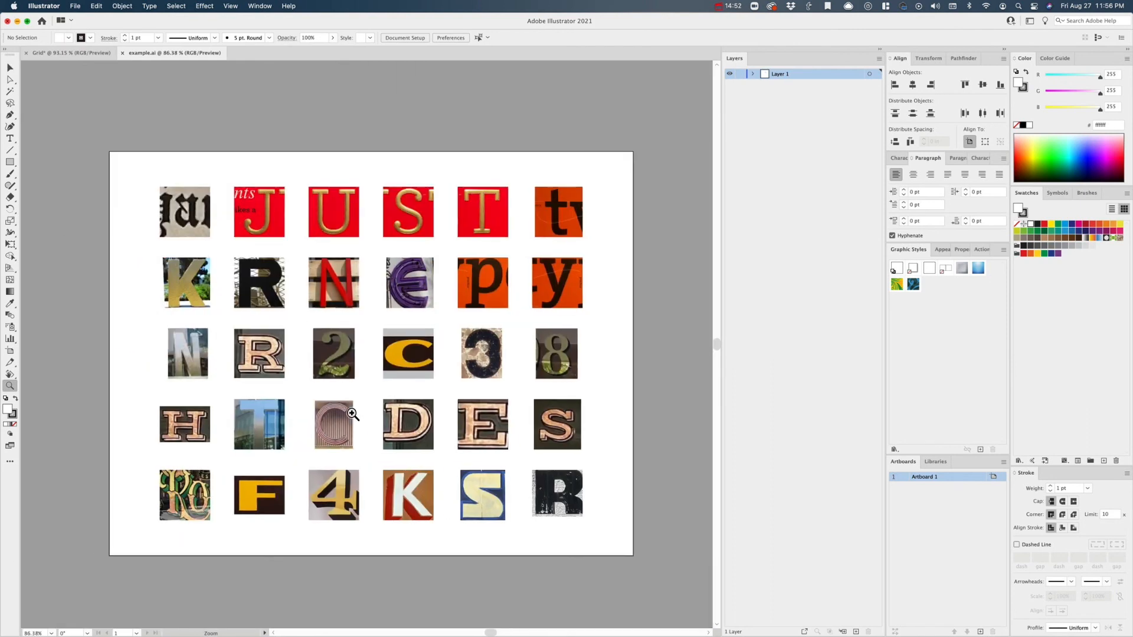
pyautogui.click(352, 414)
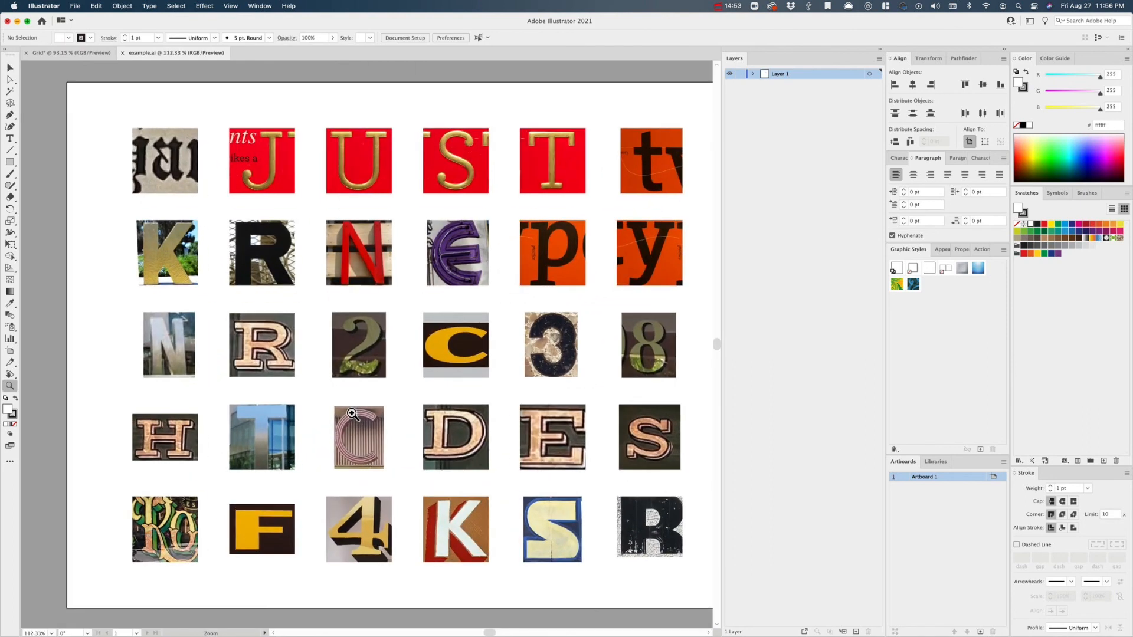
pyautogui.hscroll(2, 352, 415)
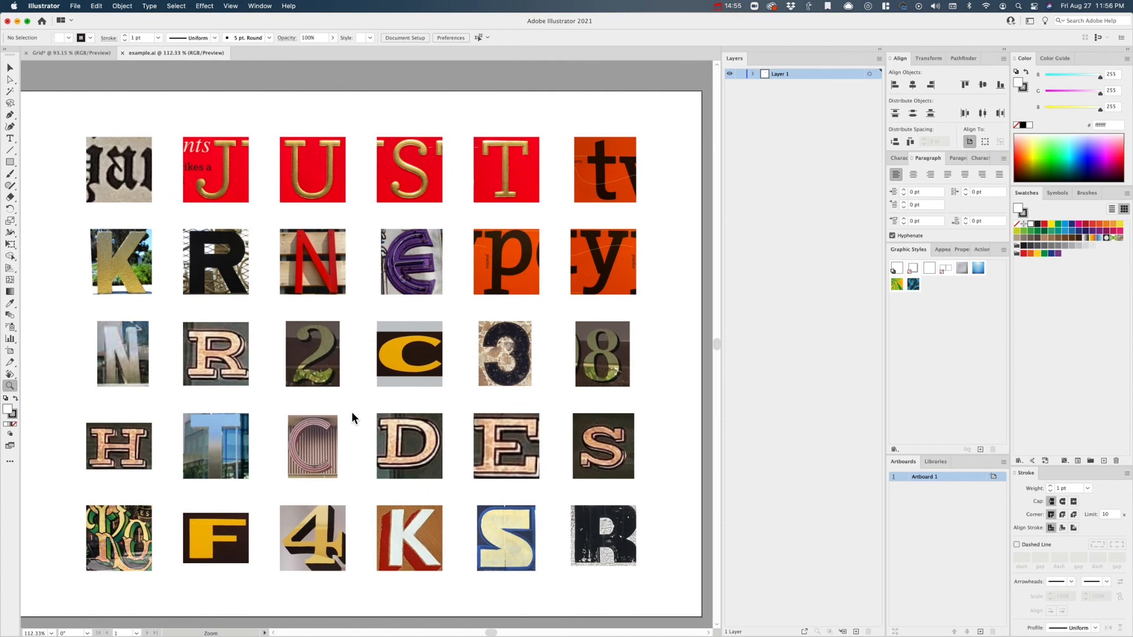